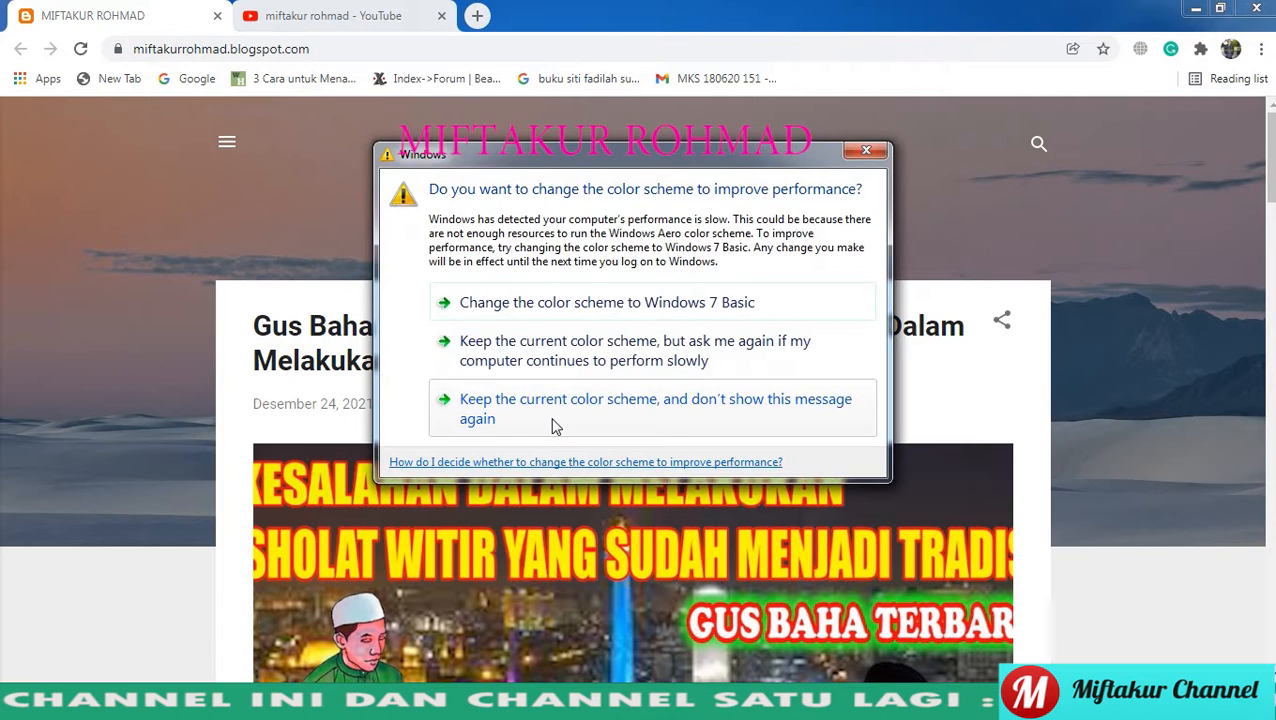
Dismiss the Windows color scheme prompt and look over the blog home page and the YouTube channel's video page.
click(866, 154)
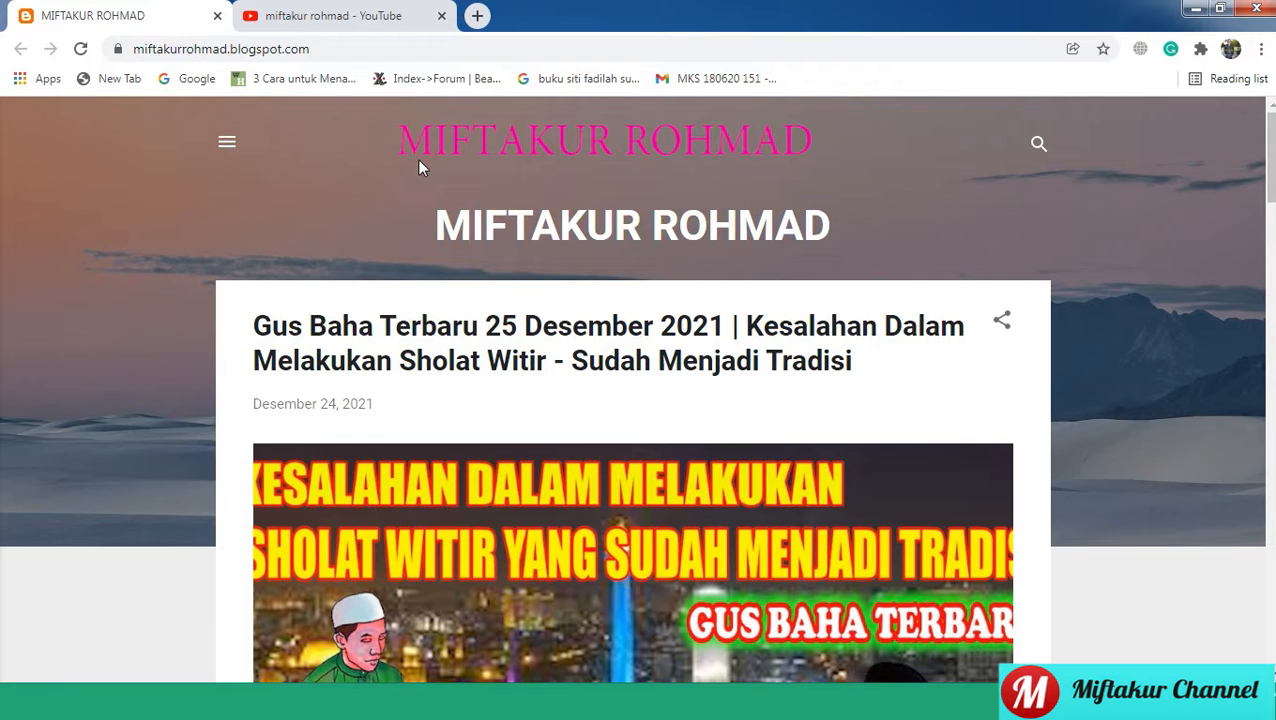
click(363, 17)
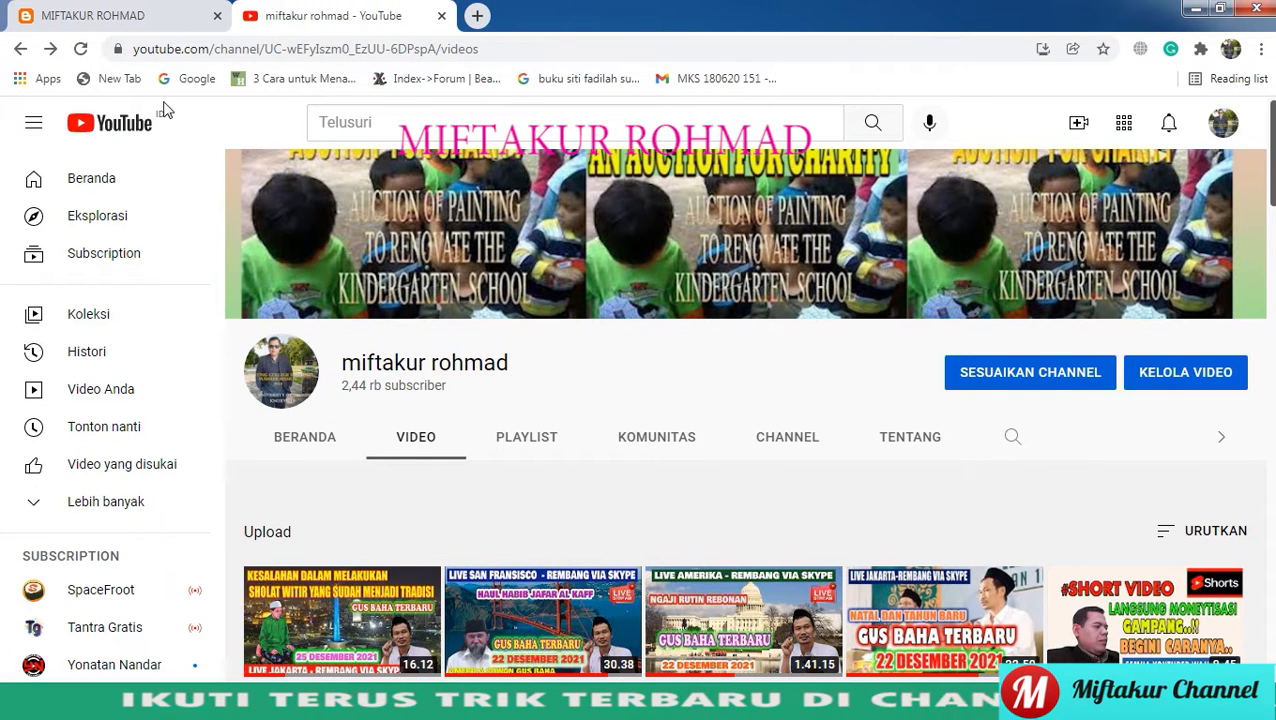
click(135, 22)
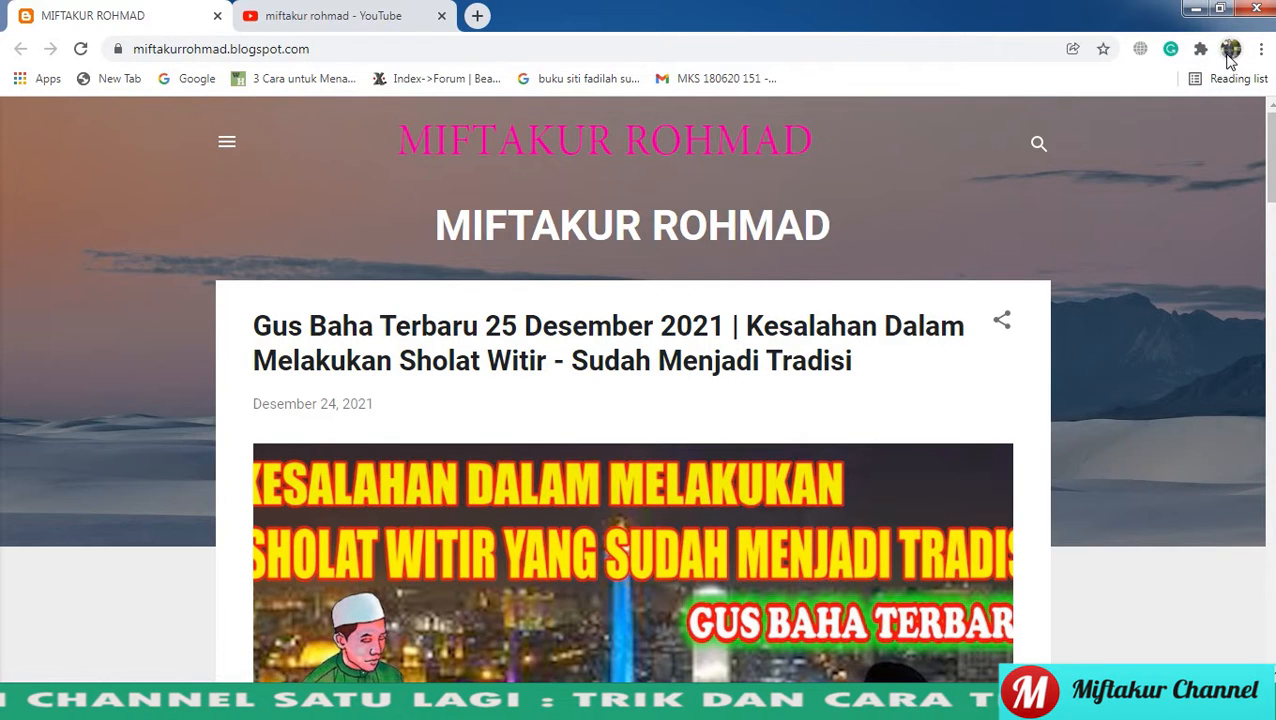
click(324, 18)
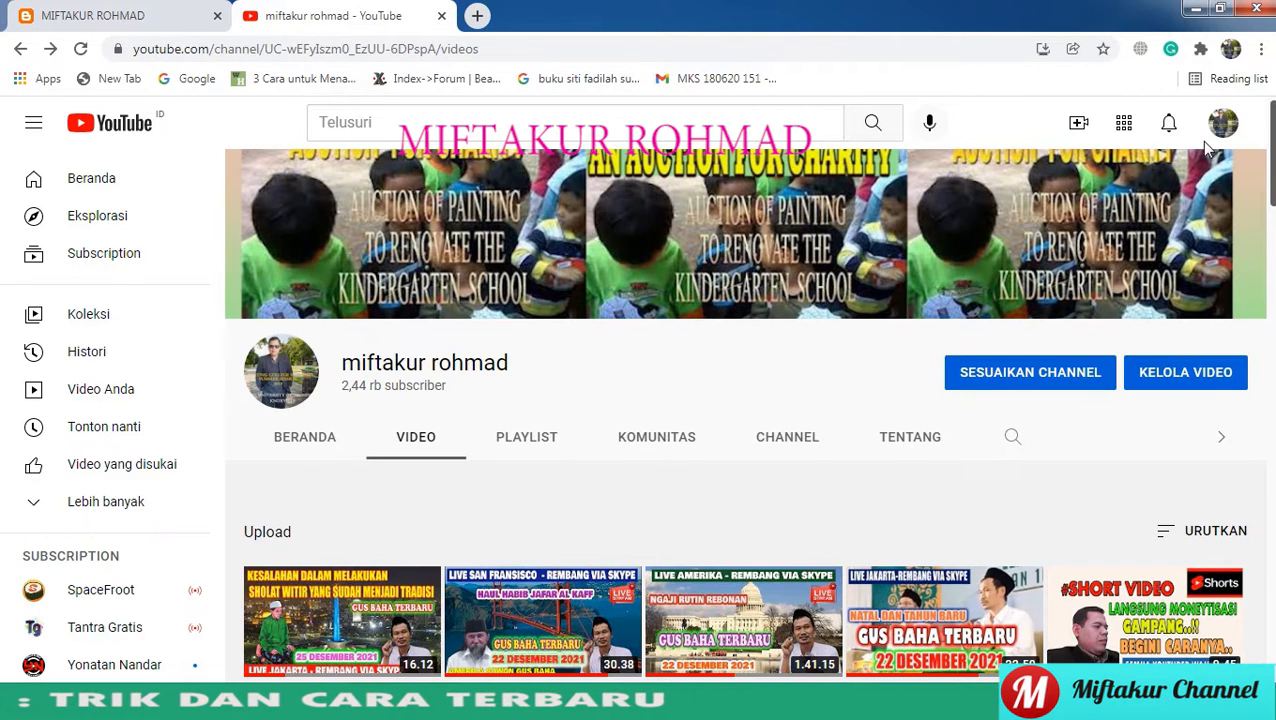
click(90, 18)
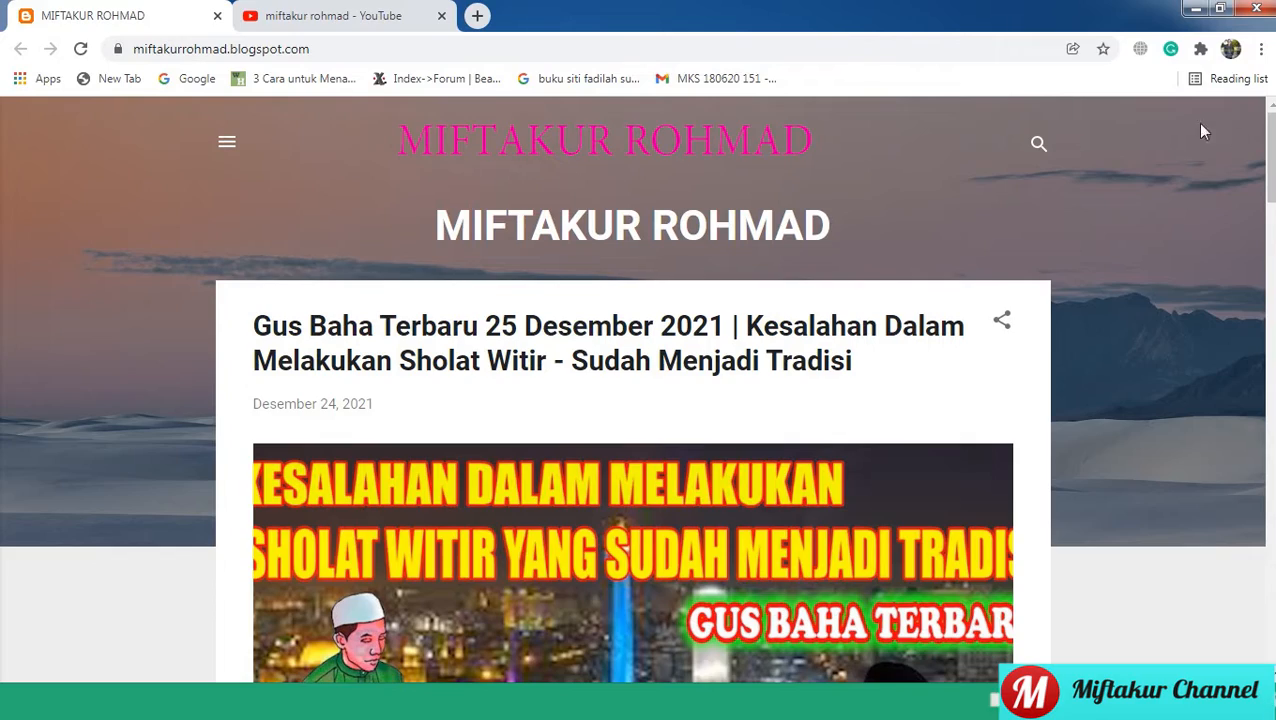
Open the blog post "Cara Membuat Blog yang Menghasilkan Uang" and read through to its YouTube link and source lines.
drag(1271, 150, 1271, 600)
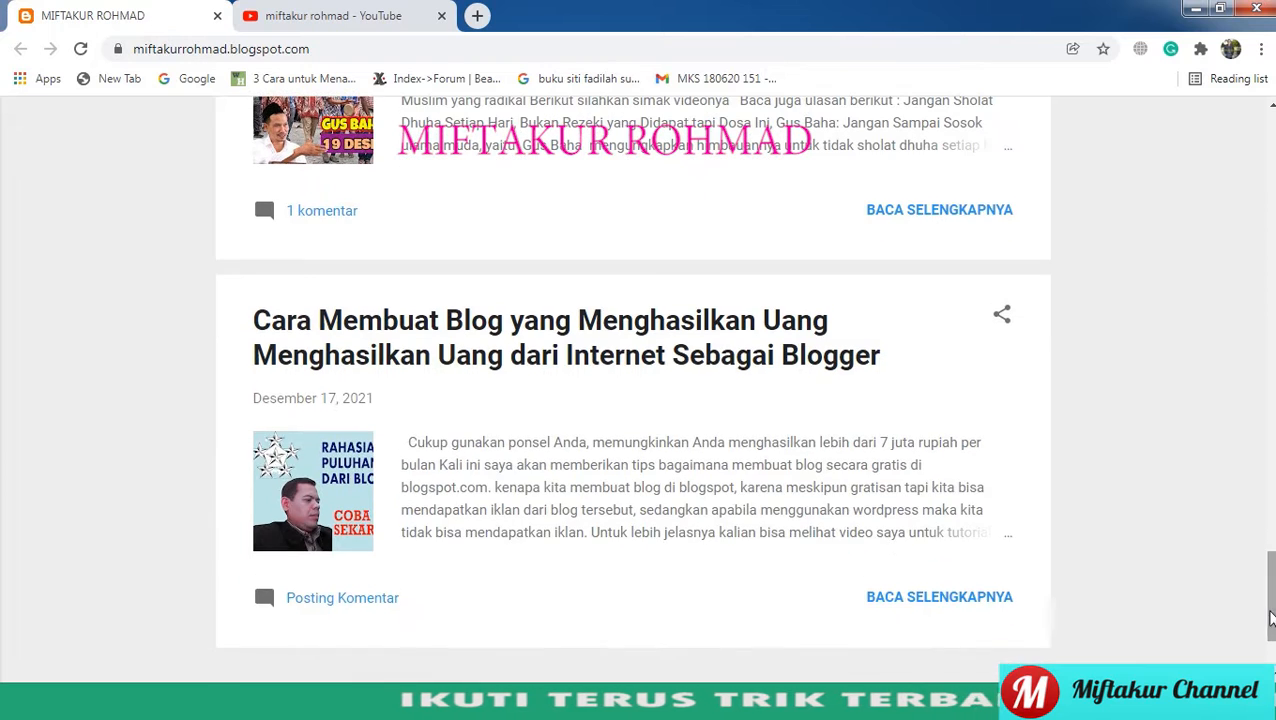
click(933, 598)
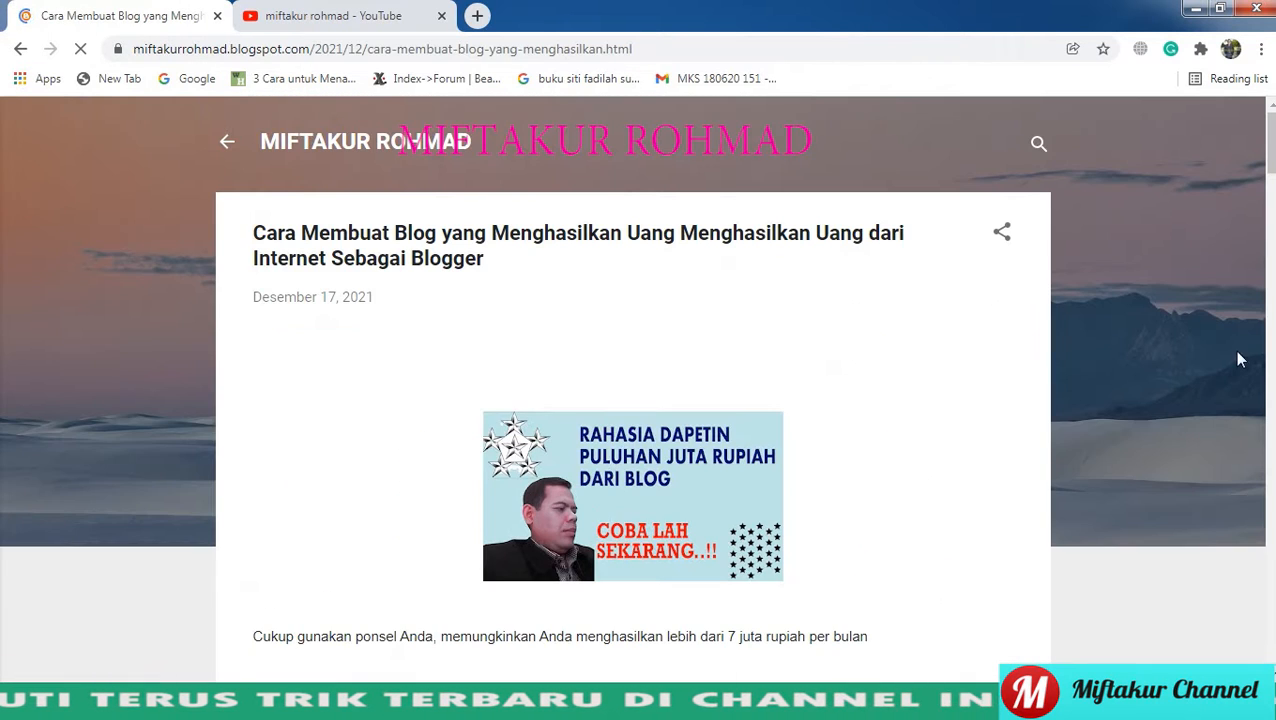
scroll(1240, 300, down, 2)
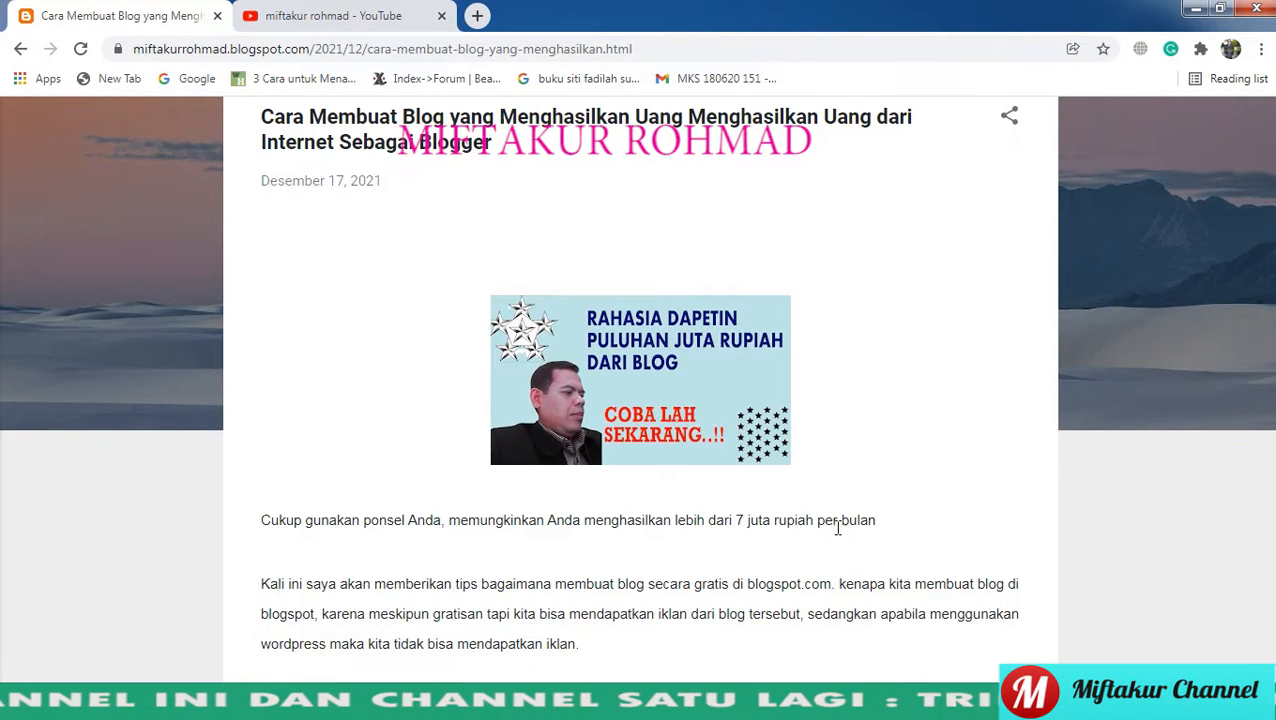
scroll(826, 521, down, 3)
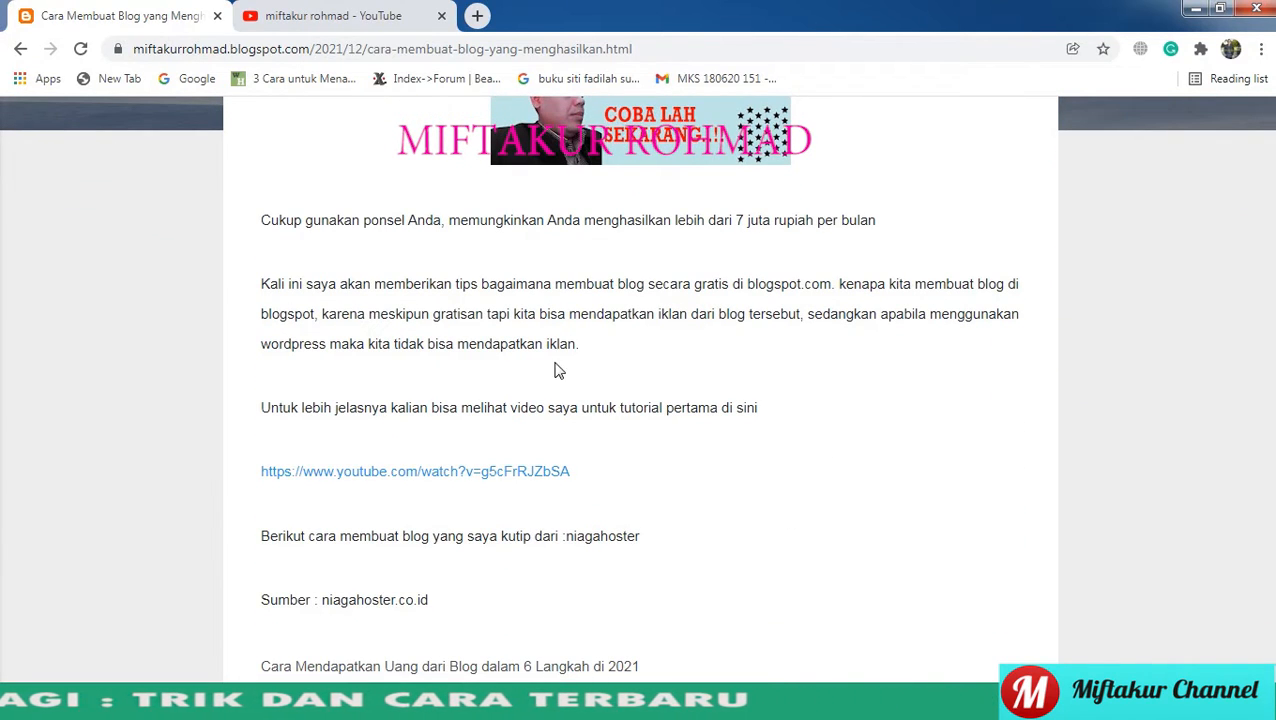
Open the video "Cara Membuat Blog yang Menghasilkan Uang" from the YouTube channel's uploads.
click(385, 16)
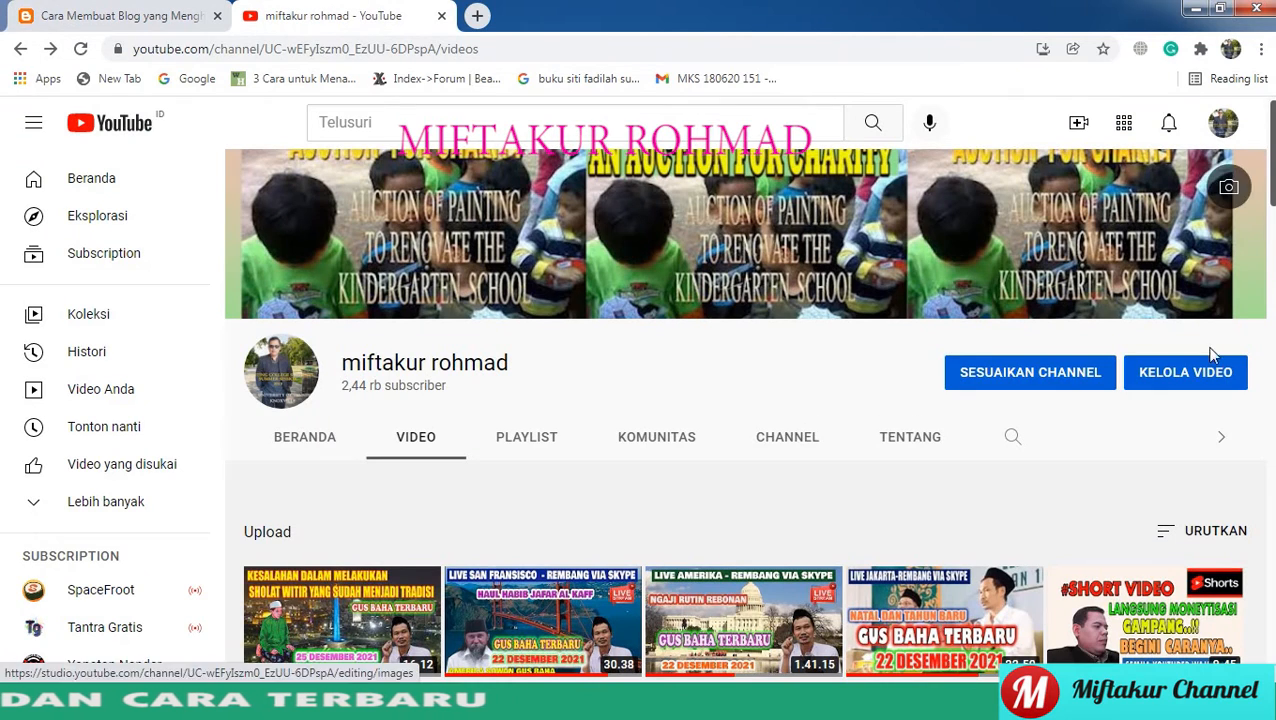
drag(1270, 155, 1268, 284)
click(955, 497)
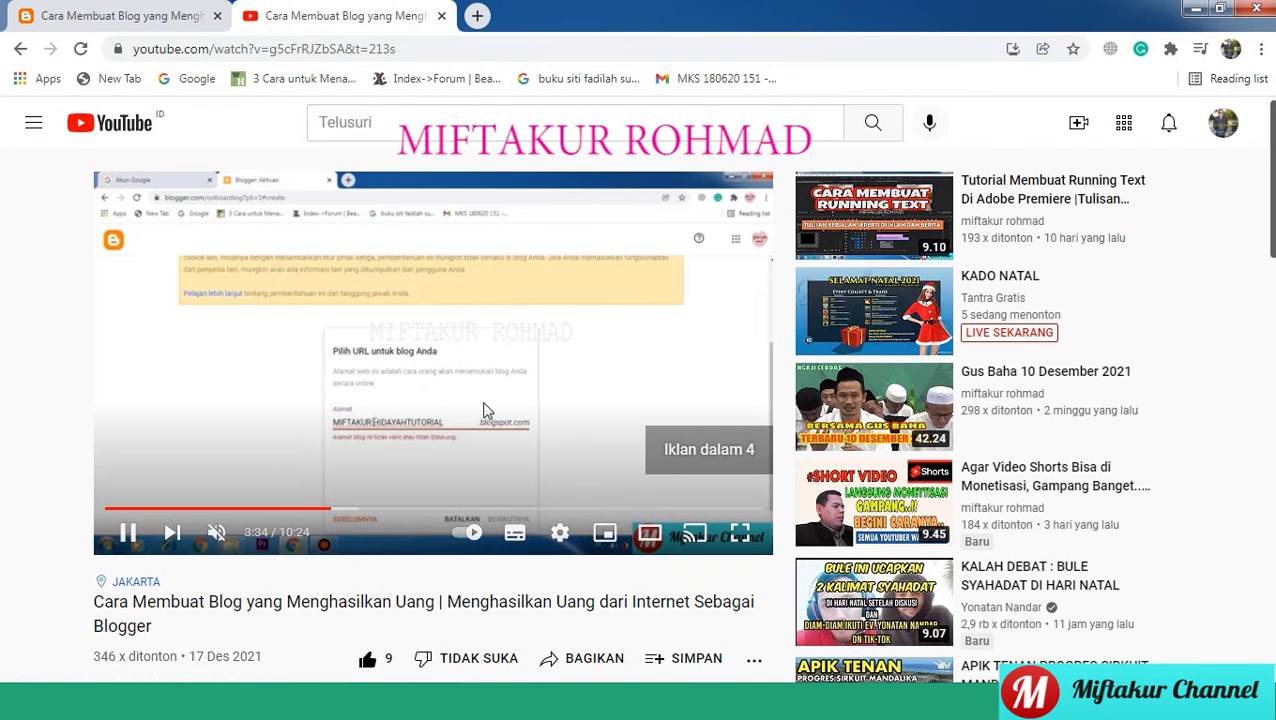
Return to the blog's home page and go through the author profile to the Blogger post list.
click(155, 18)
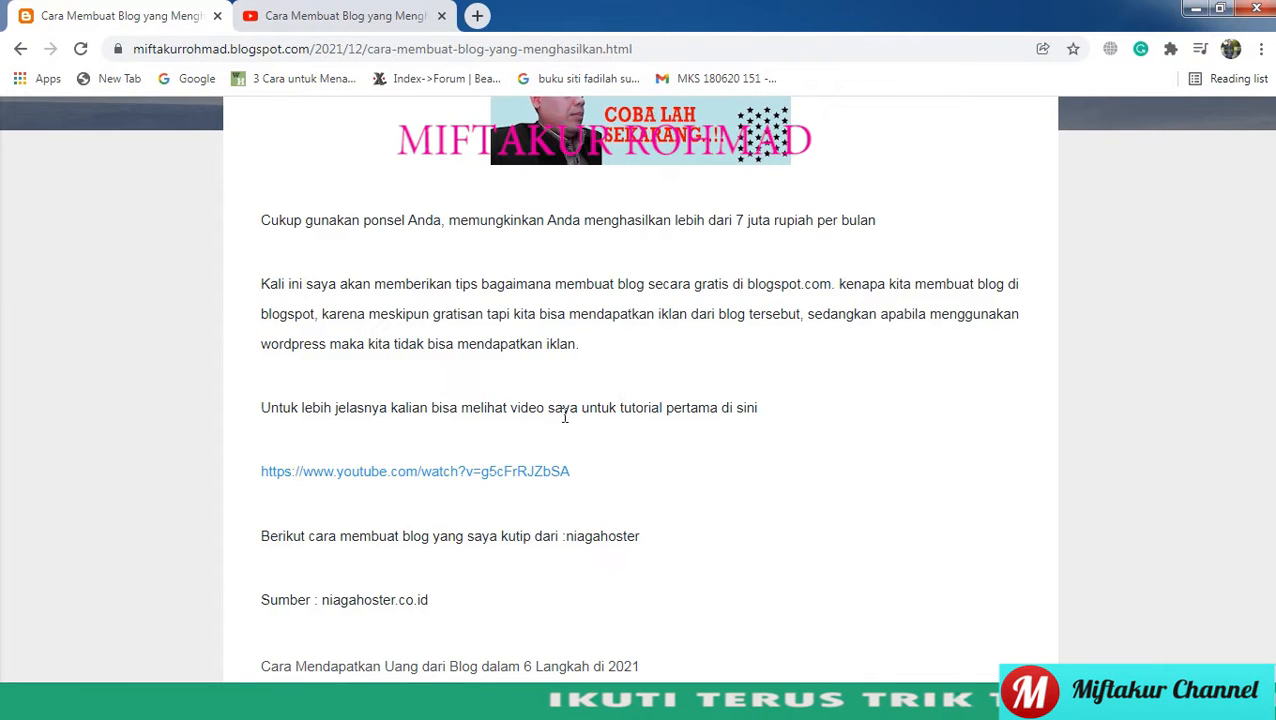
scroll(725, 240, up, 3)
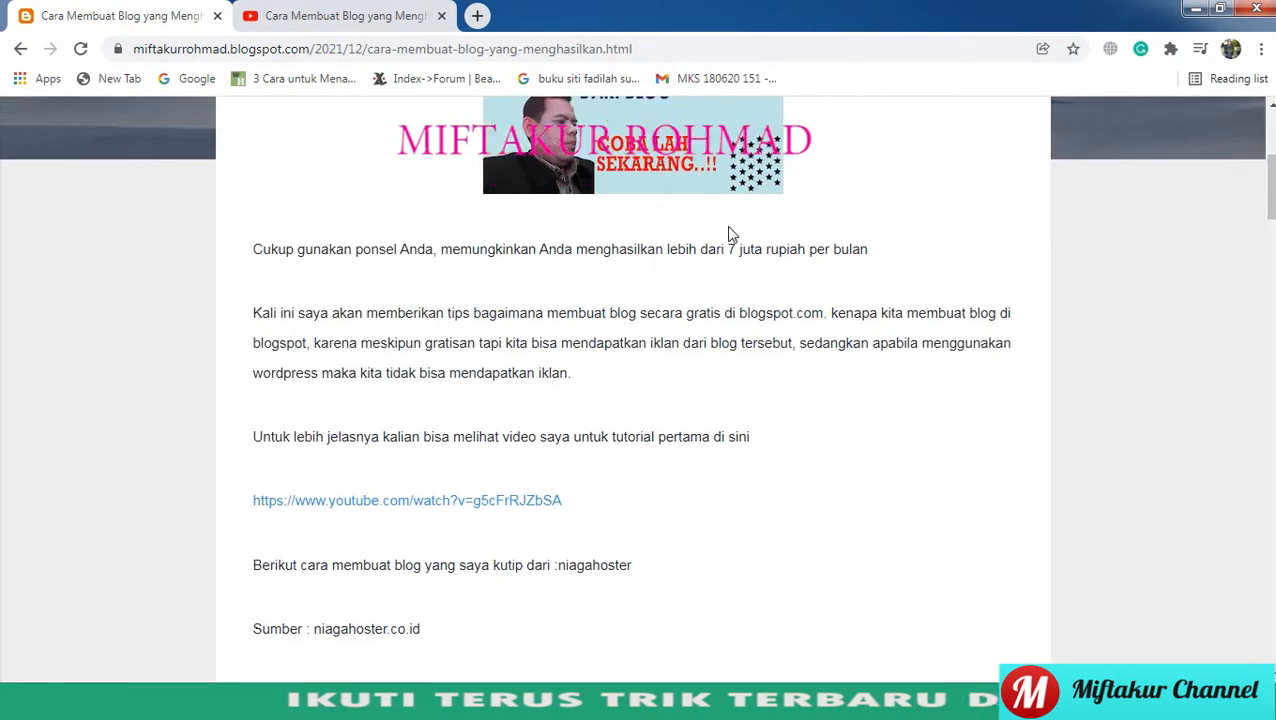
scroll(731, 234, up, 2)
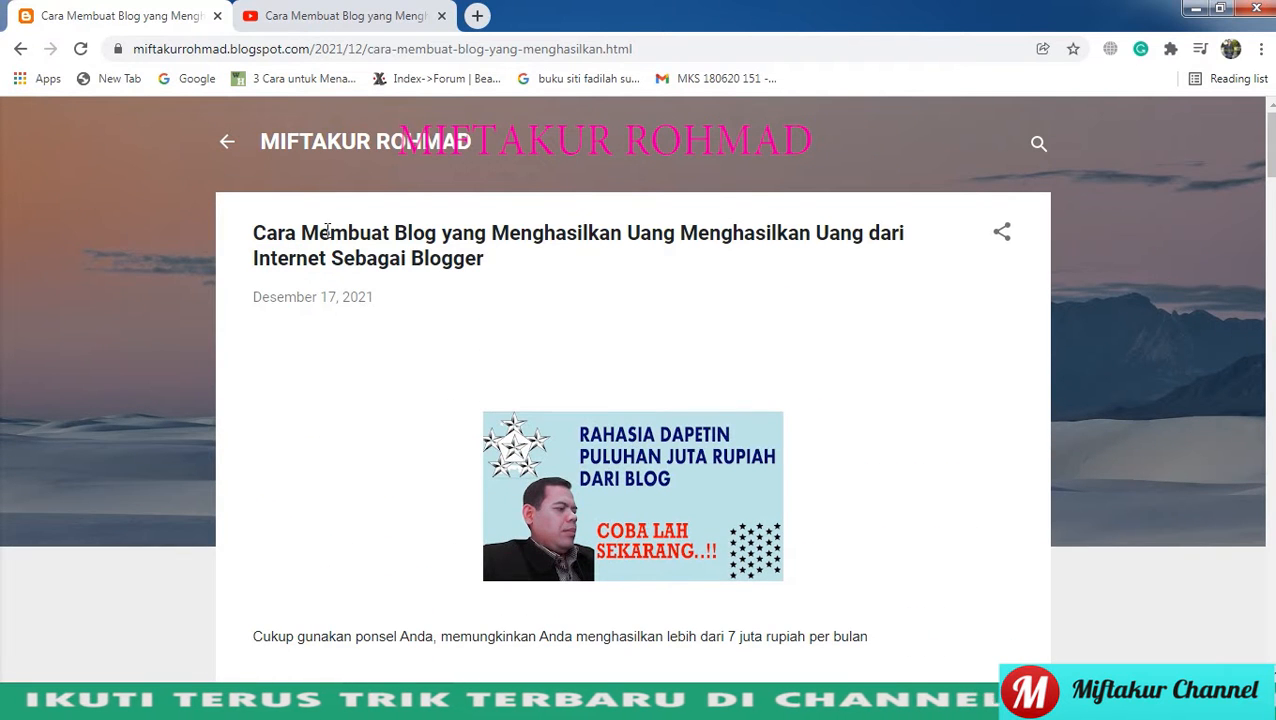
click(355, 146)
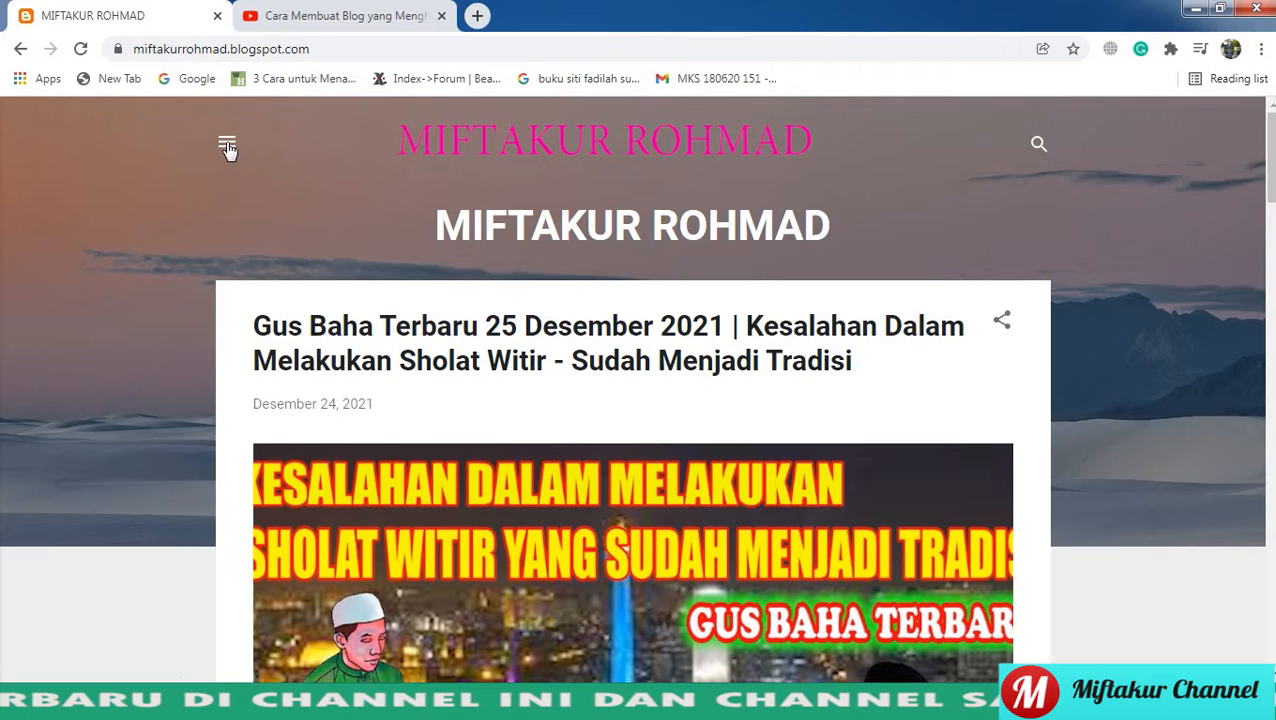
click(228, 148)
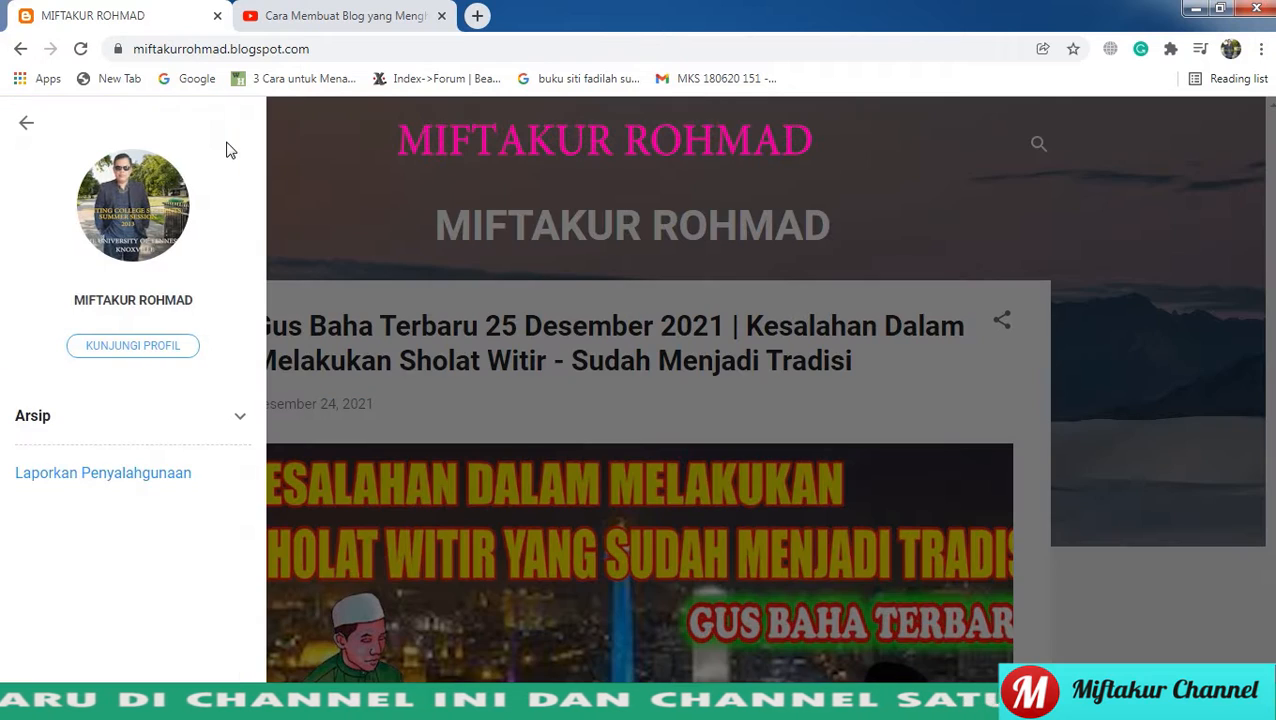
click(135, 218)
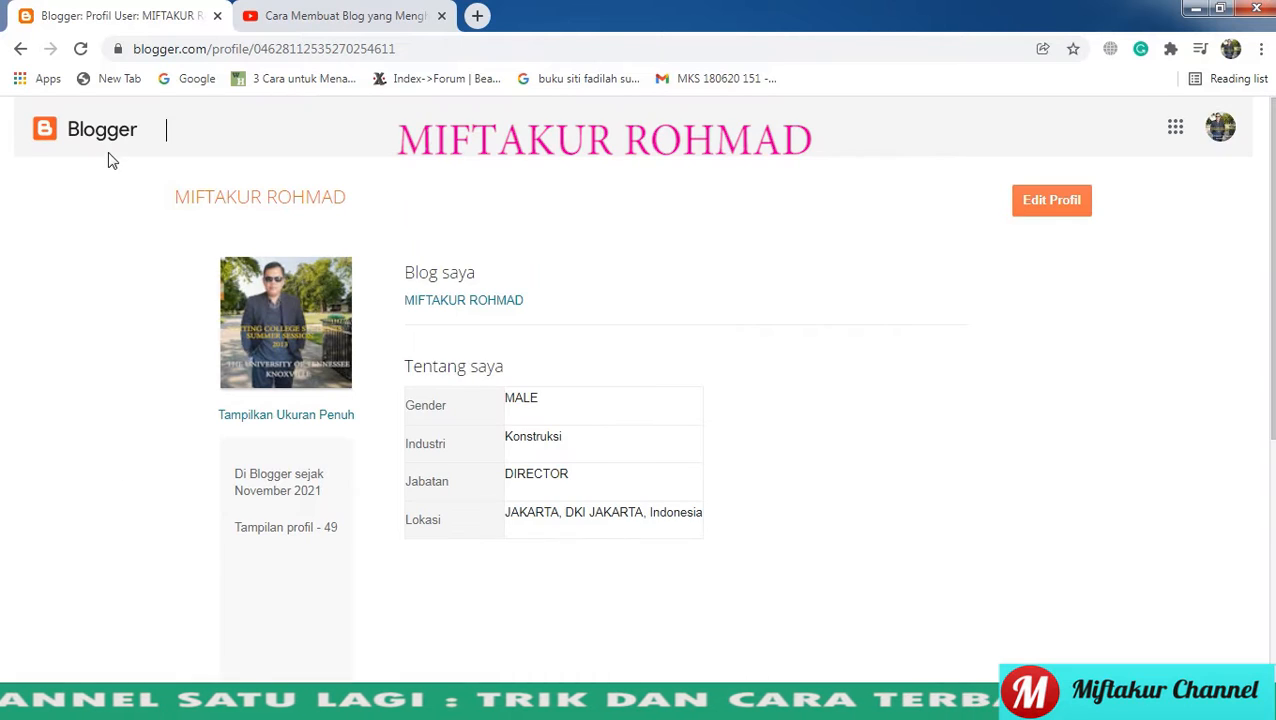
click(100, 139)
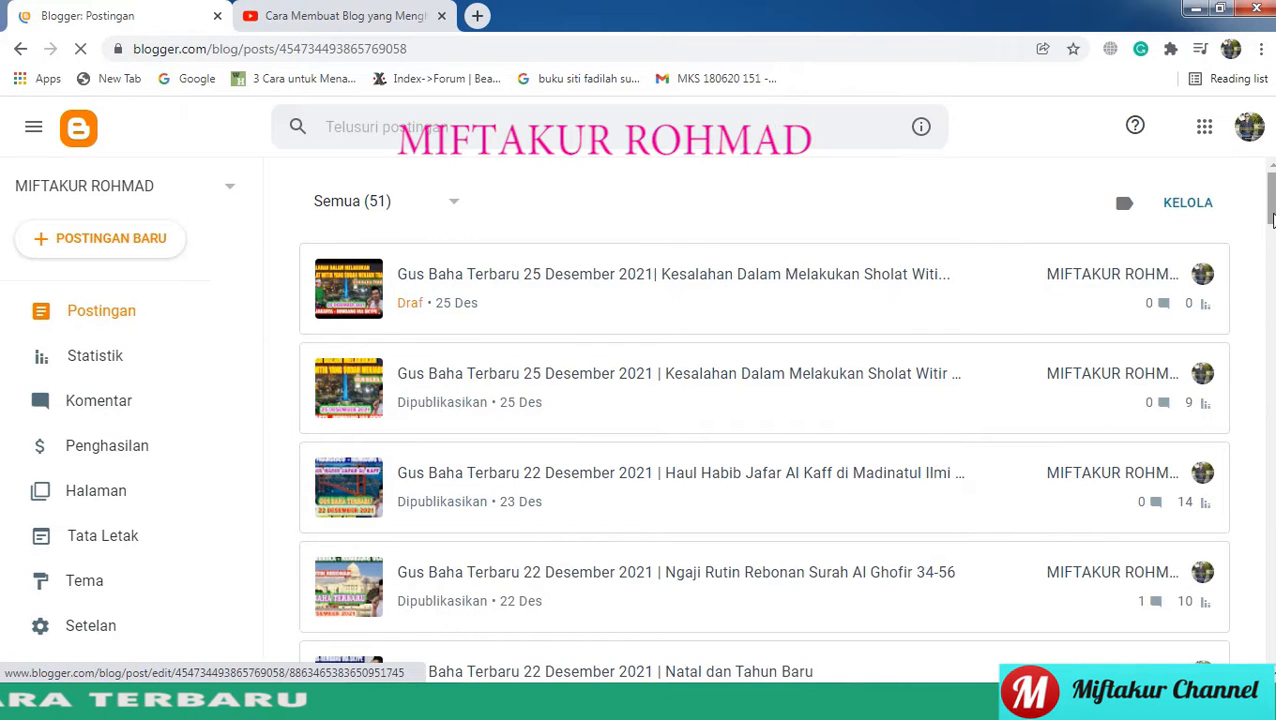
Open the 17 December post "Cara Membuat Blog yang Menghasilkan Uang" in the Blogger editor.
scroll(779, 340, down, 5)
scroll(843, 416, down, 1)
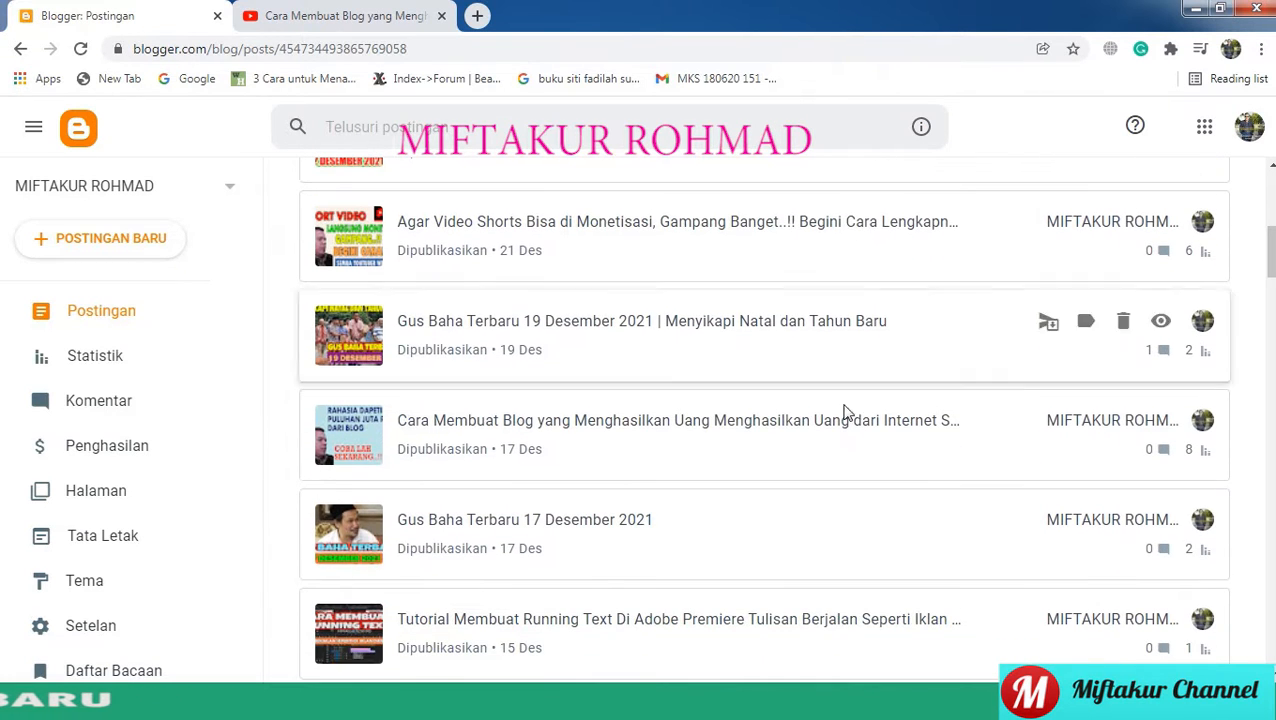
click(790, 428)
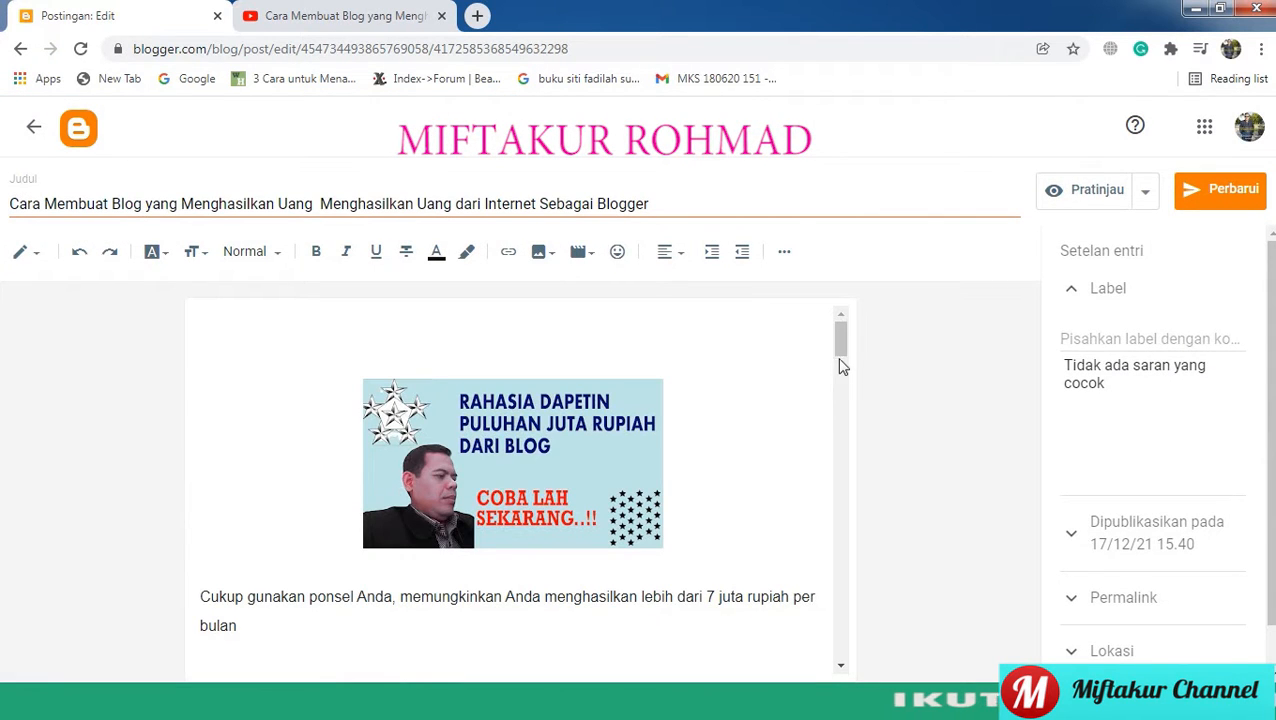
drag(838, 343, 841, 384)
Skip the ad on the YouTube tutorial video and pause its playback.
click(362, 18)
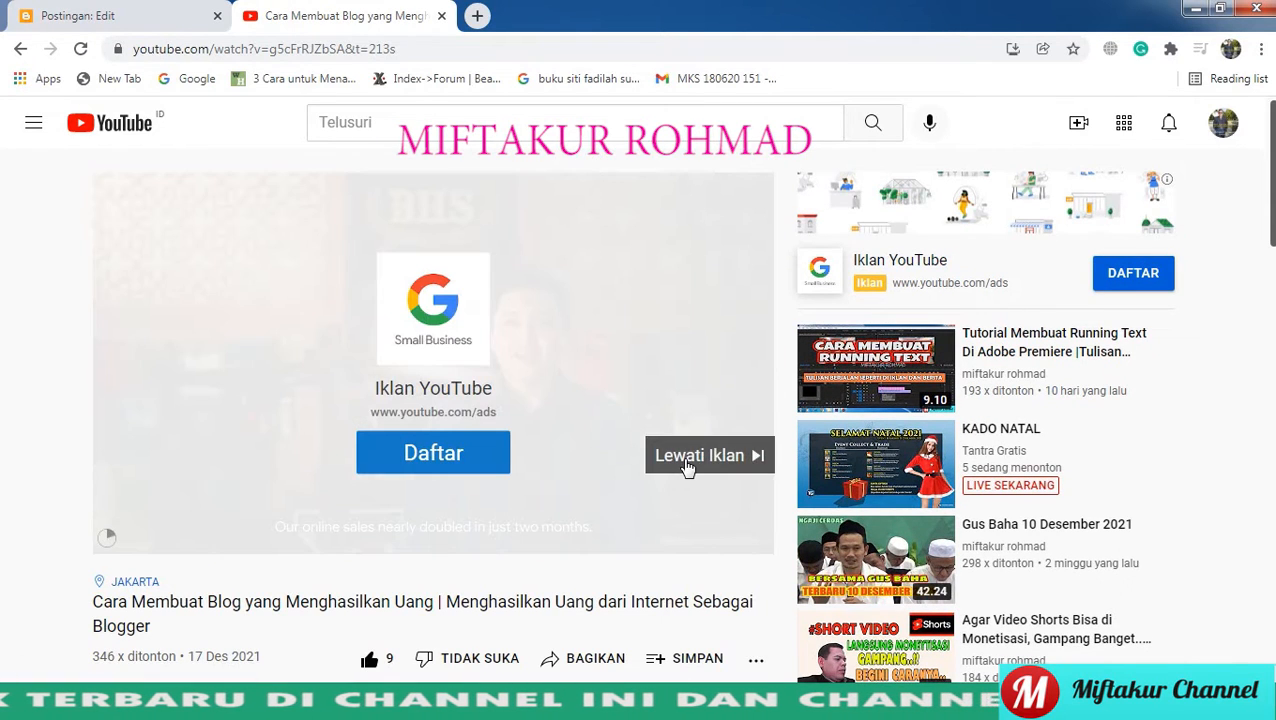
click(686, 462)
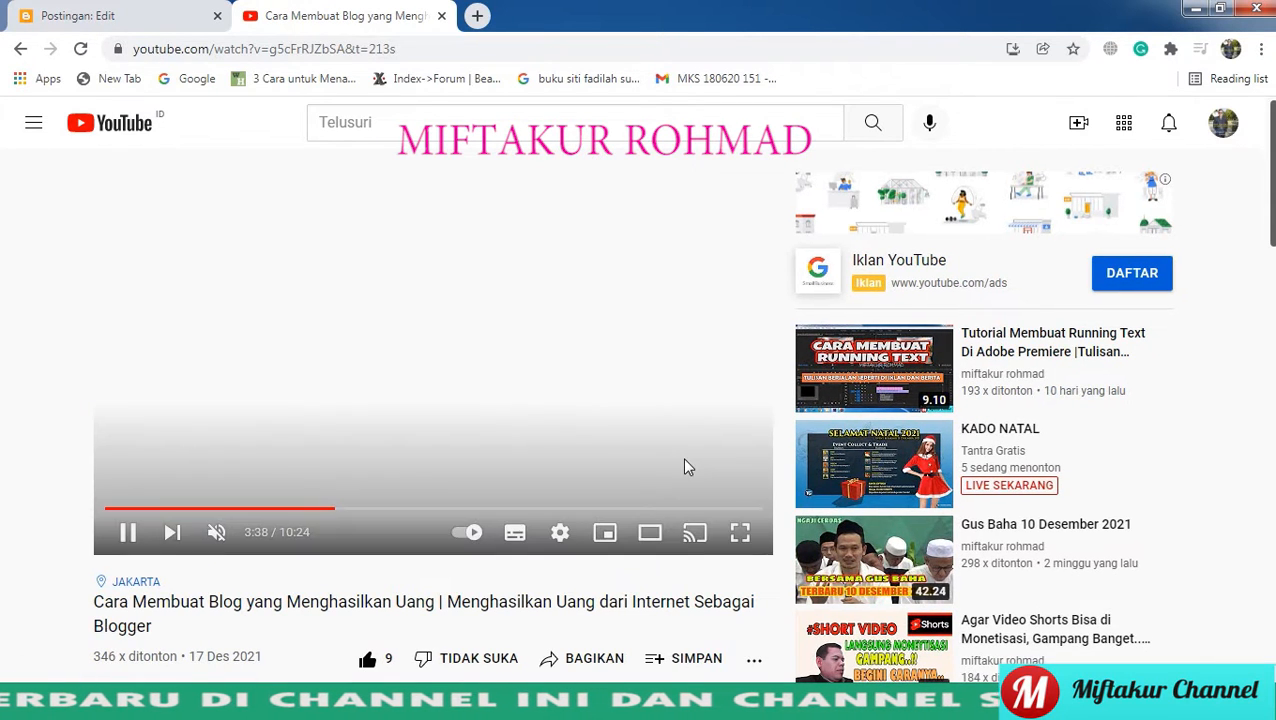
click(129, 534)
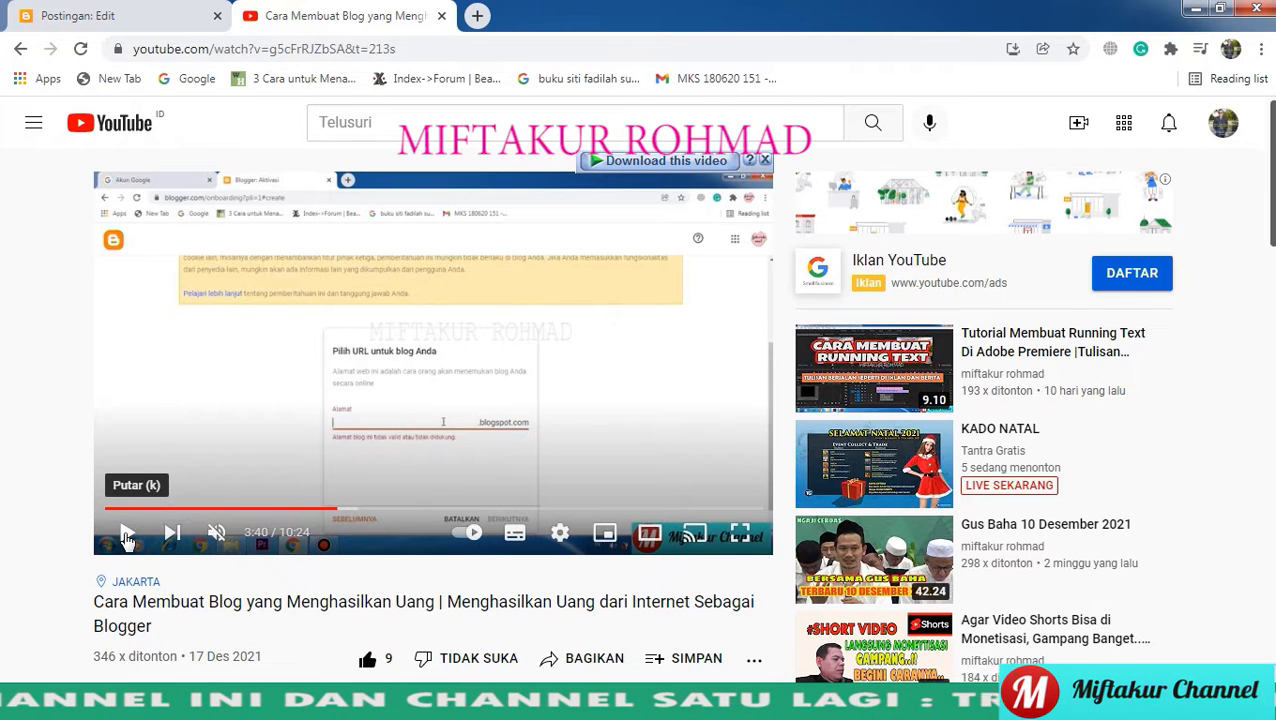
Reopen the post "Cara Membuat Blog yang Menghasilkan Uang" from the Blogger post list and find its YouTube link paragraph.
click(128, 17)
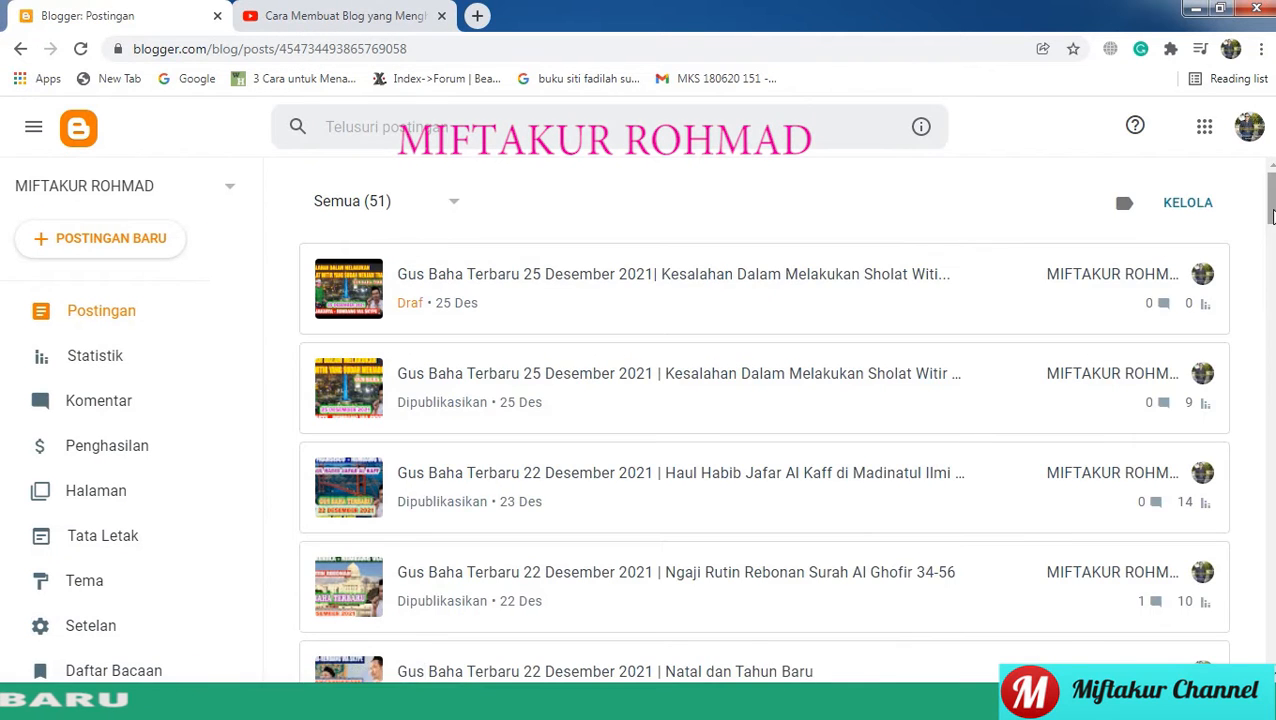
drag(1271, 192, 1271, 227)
scroll(765, 420, down, 2)
click(789, 427)
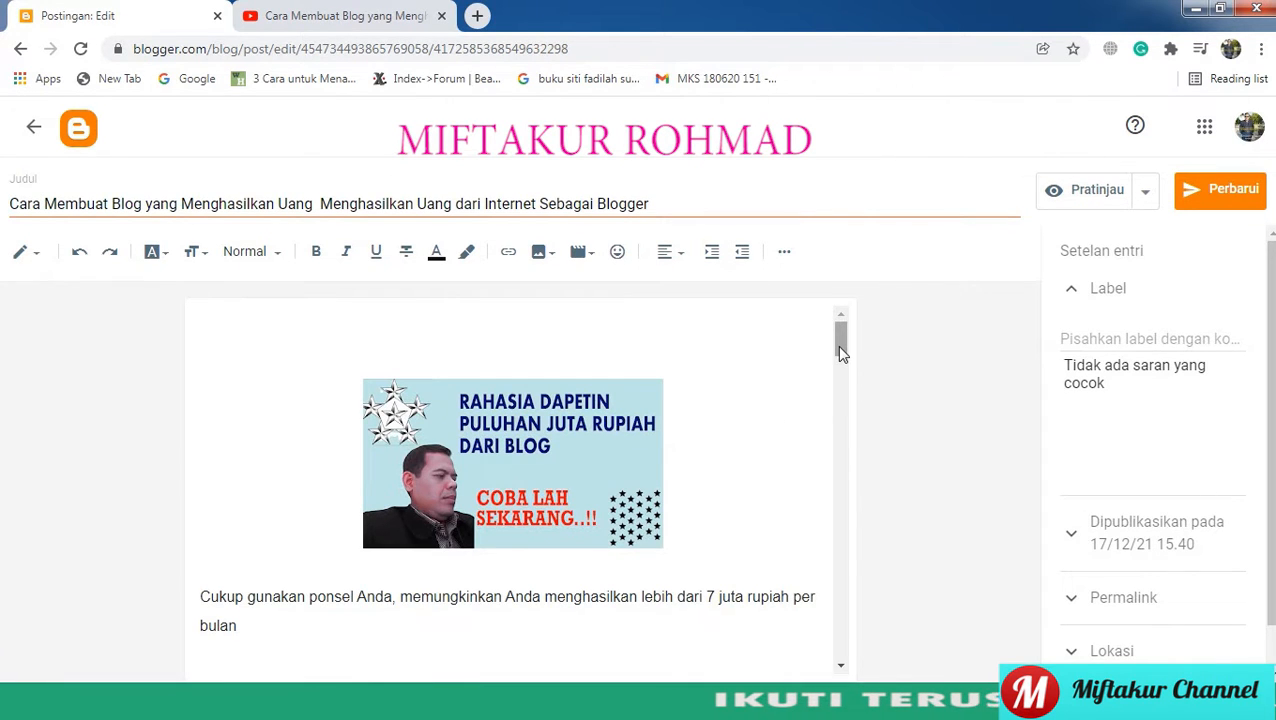
drag(840, 345, 841, 378)
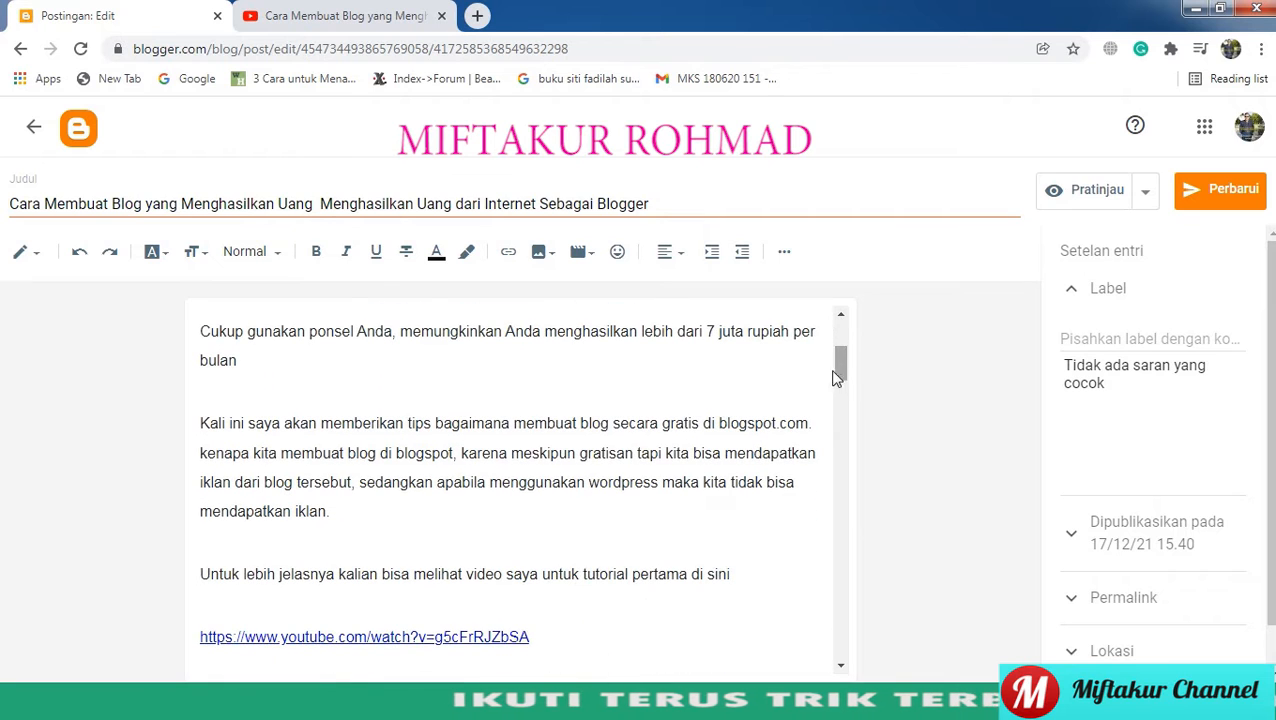
scroll(840, 365, down, 2)
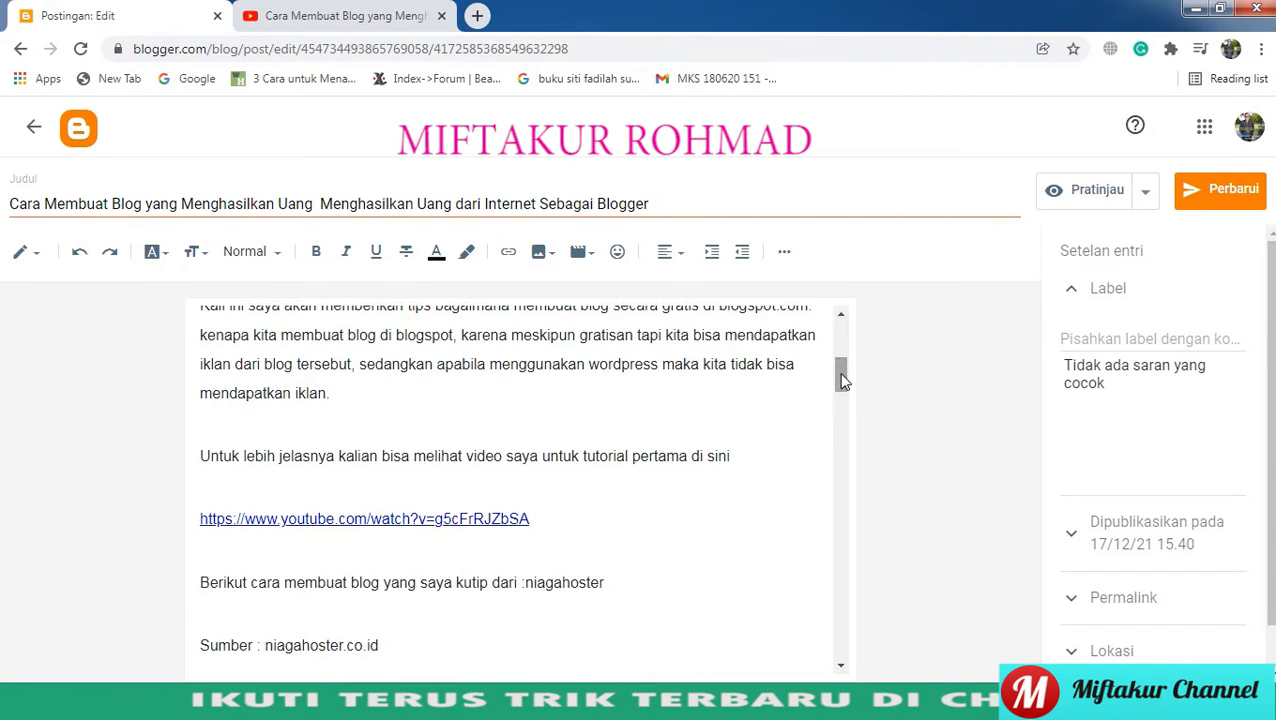
Switch to the YouTube tutorial video, skip the ad and pause the video.
click(362, 18)
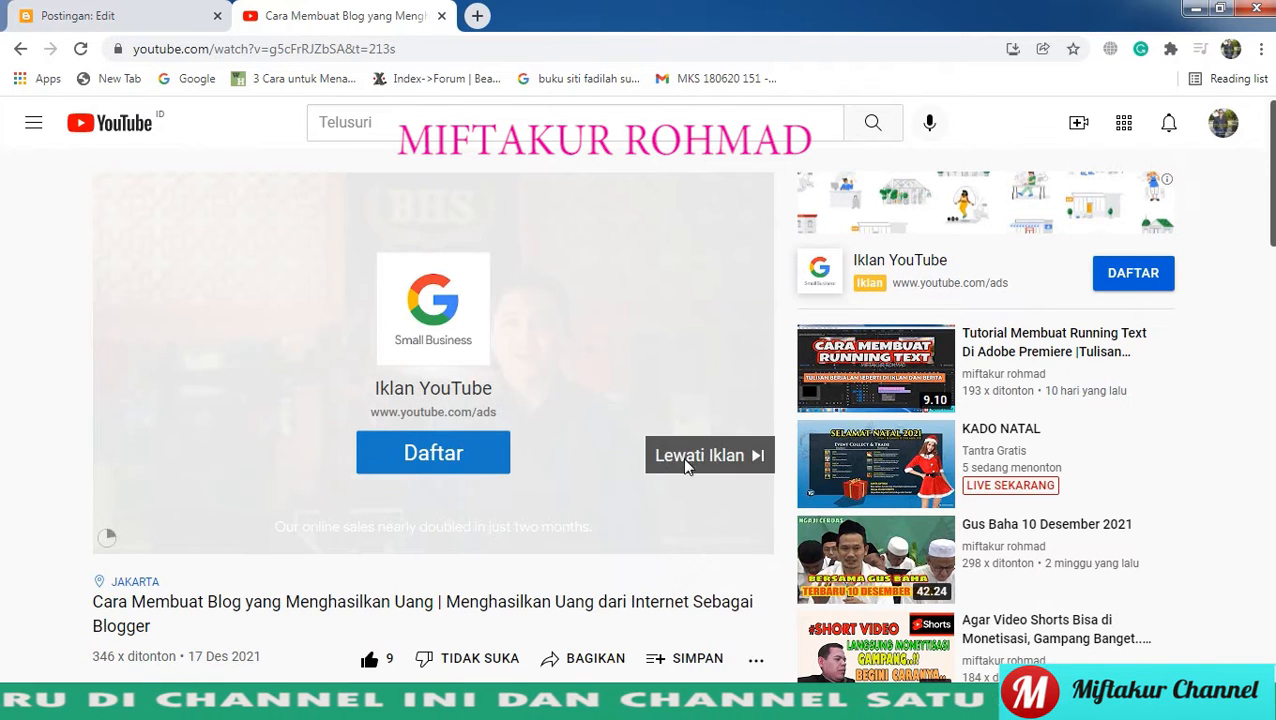
click(682, 457)
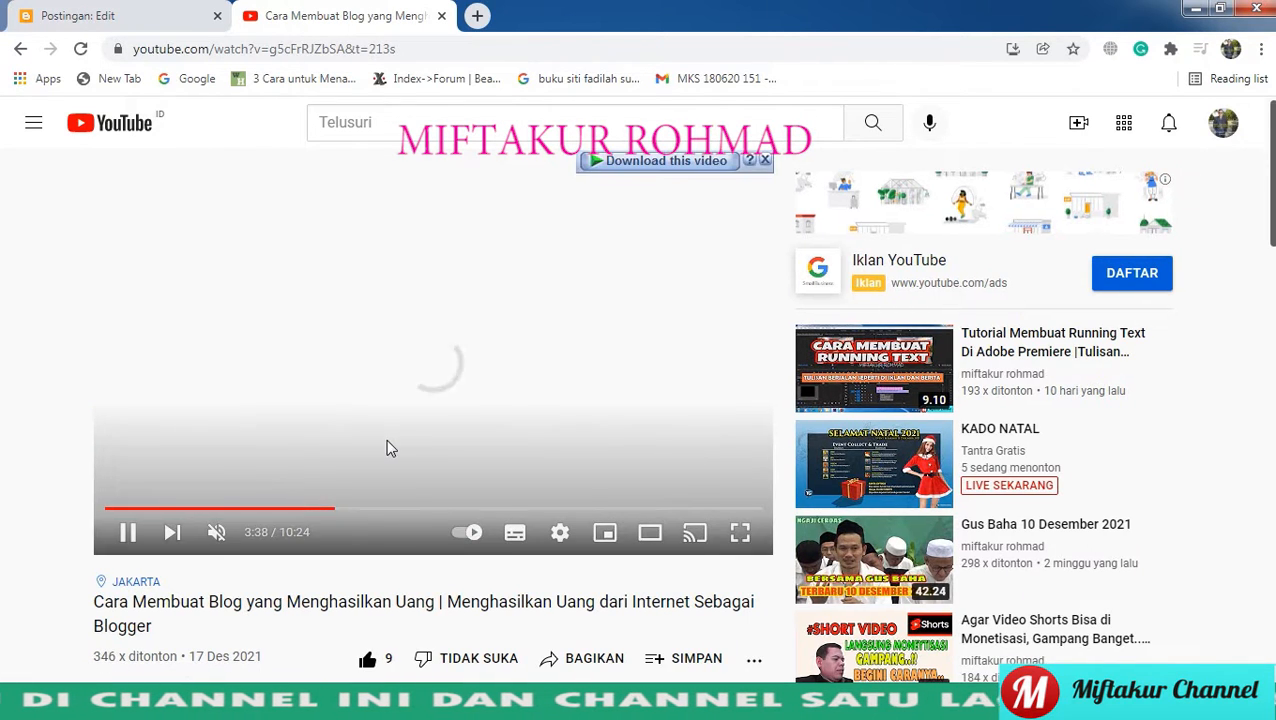
click(127, 539)
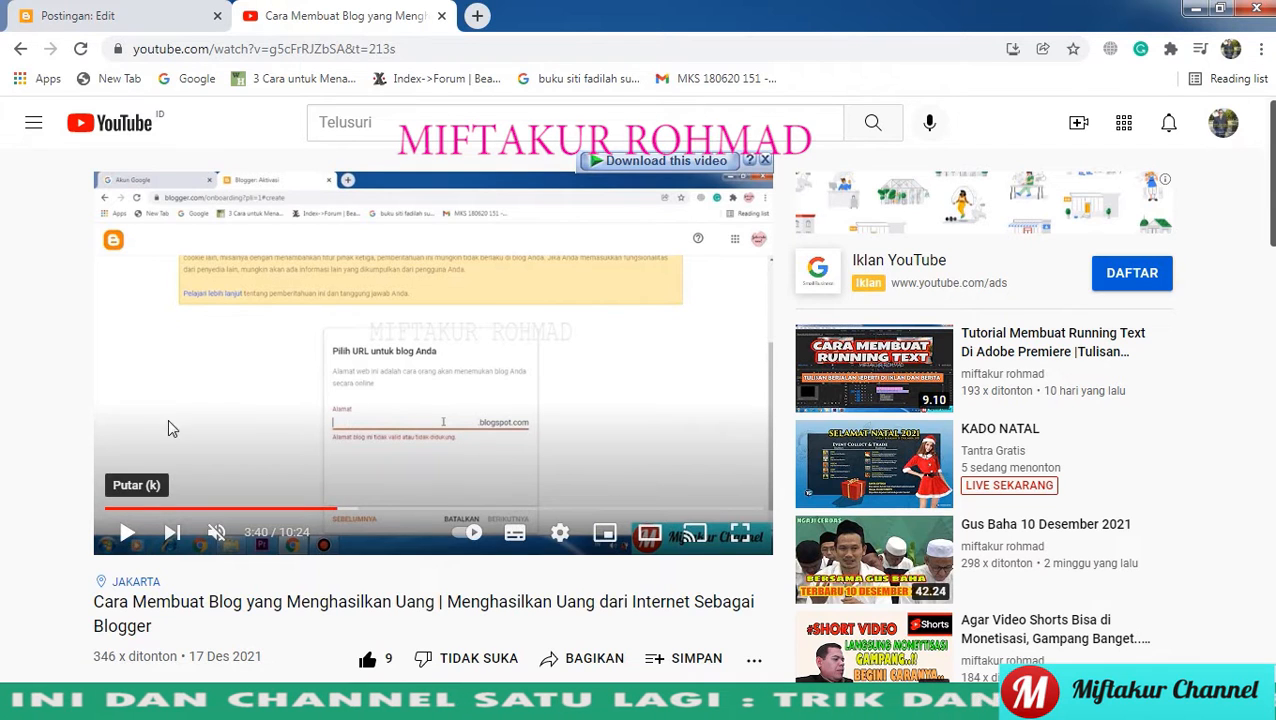
Switch to the Blogger post and open the link settings for the words "tutorial pertama di sini".
click(128, 15)
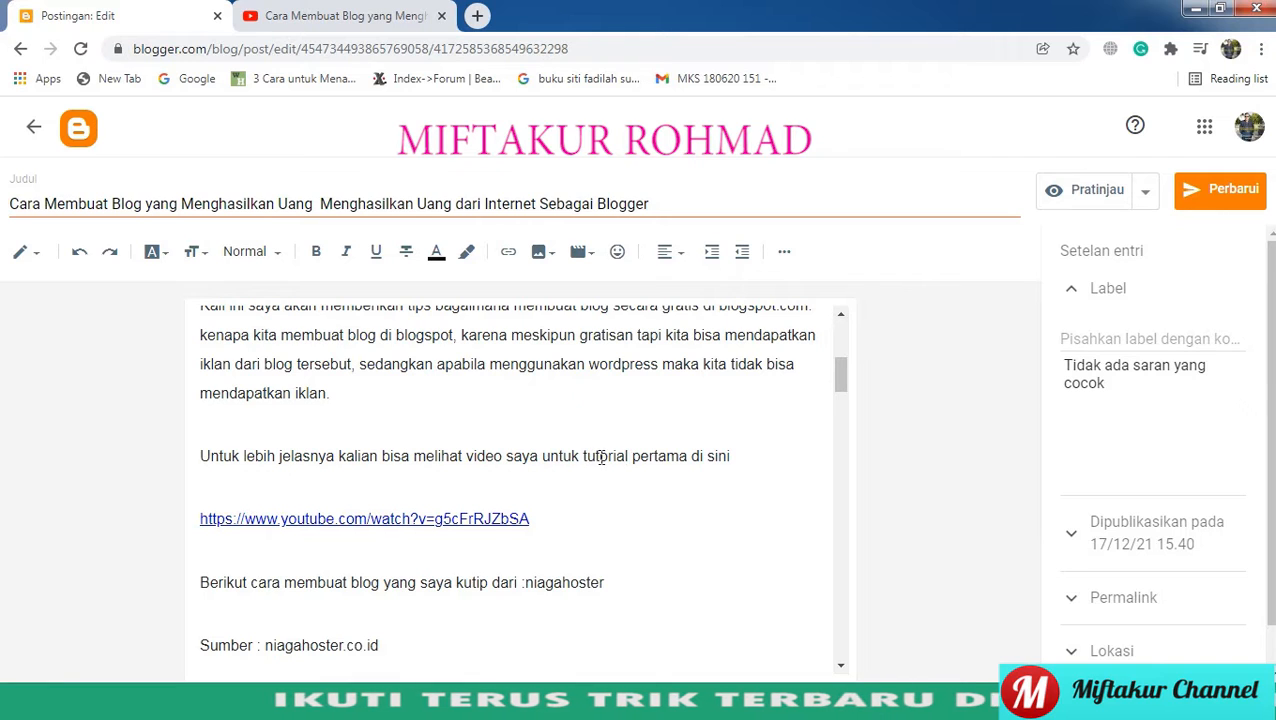
drag(583, 455, 735, 457)
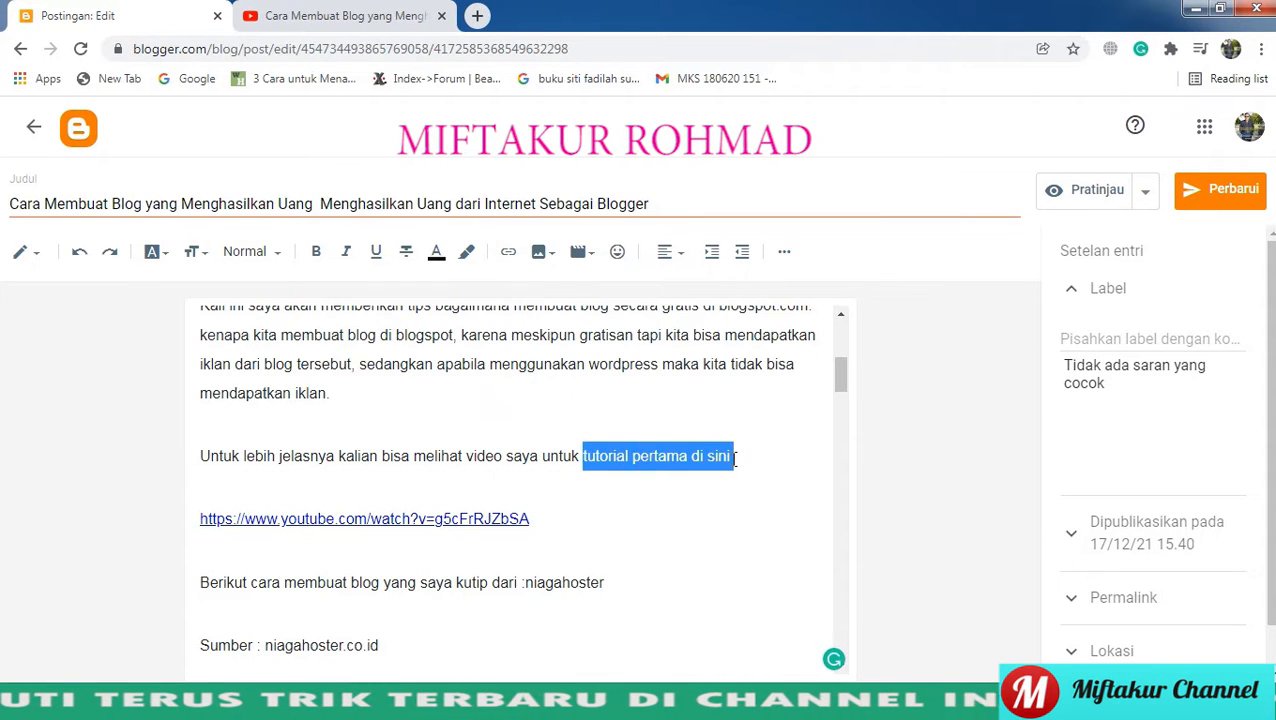
click(515, 256)
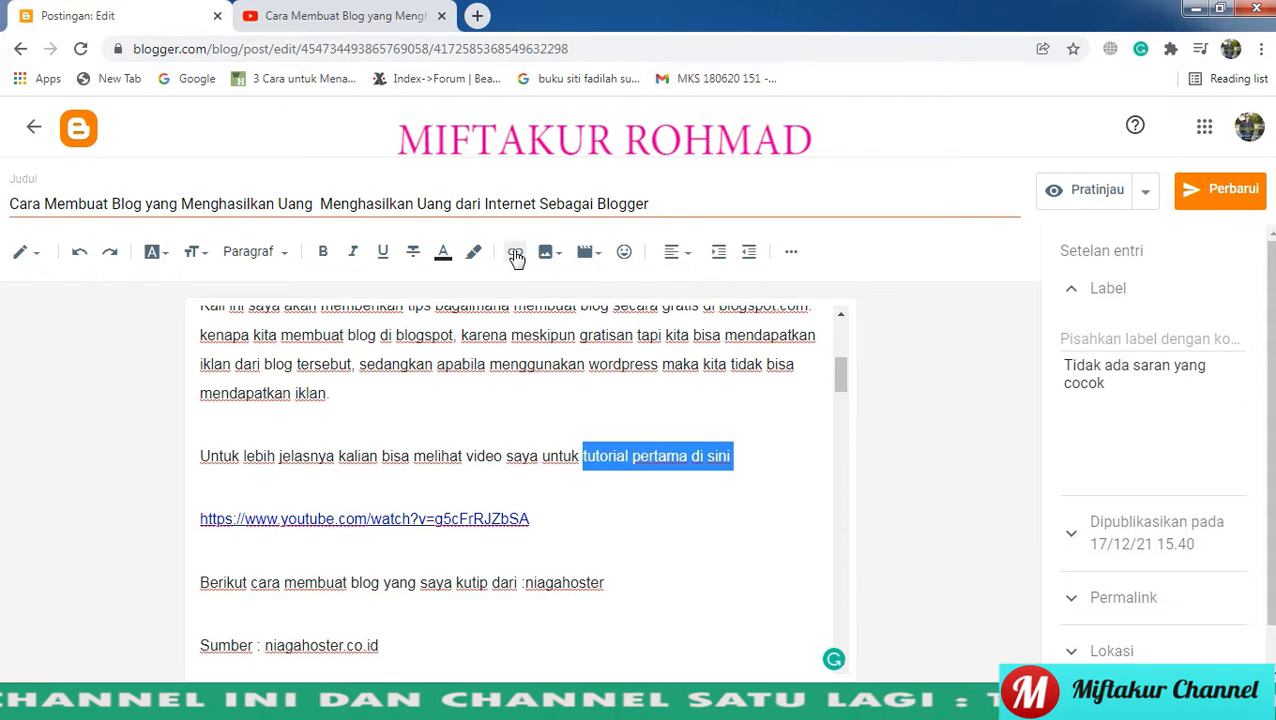
click(515, 256)
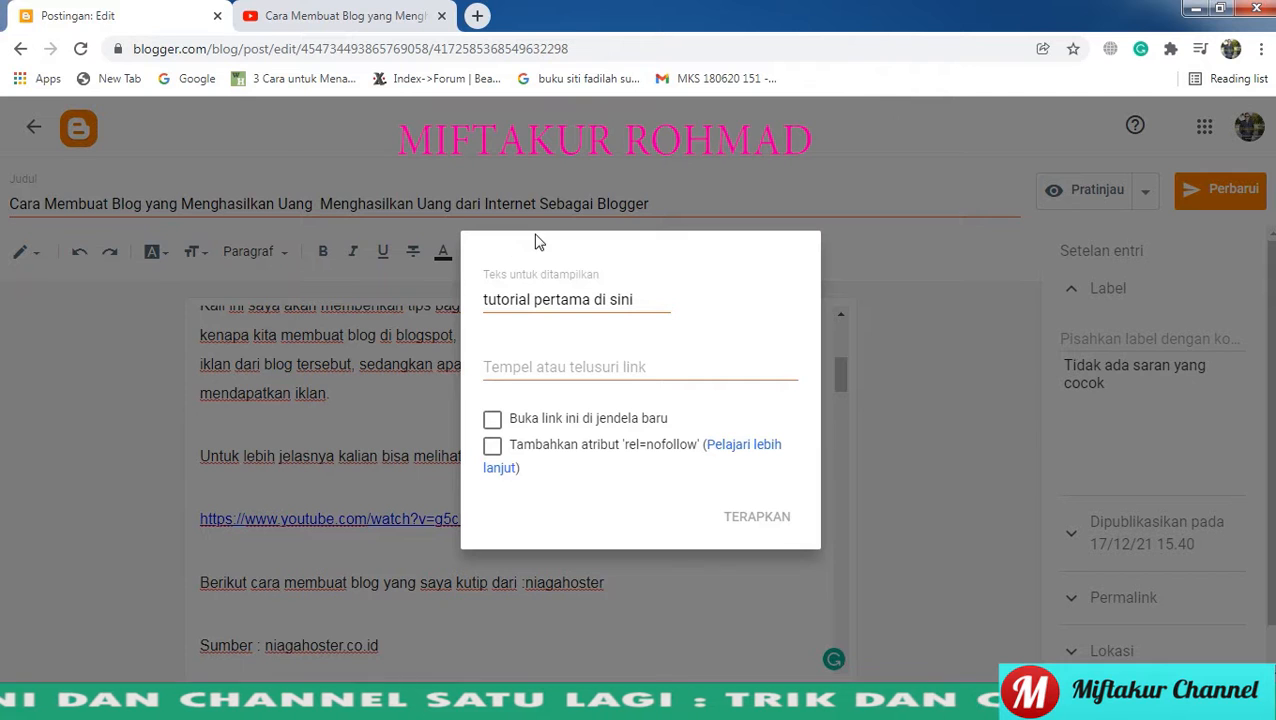
Copy the full web address of the YouTube tutorial video.
click(350, 16)
click(405, 48)
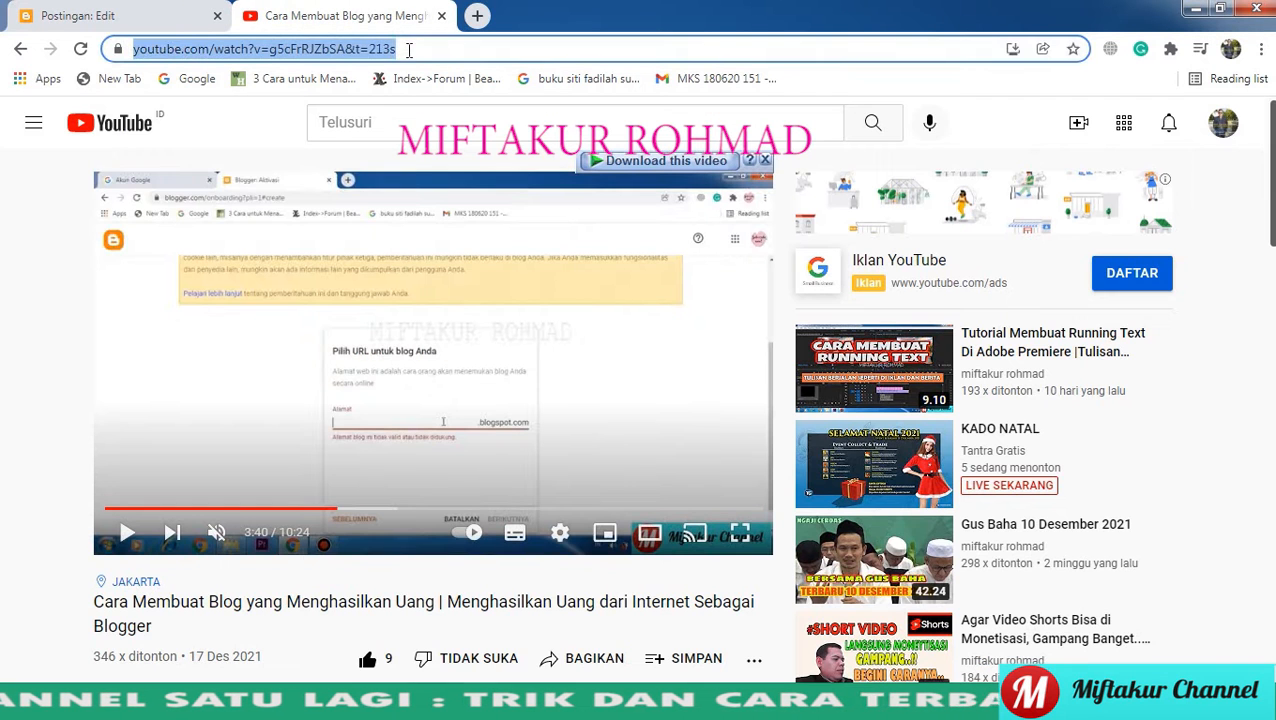
right_click(314, 51)
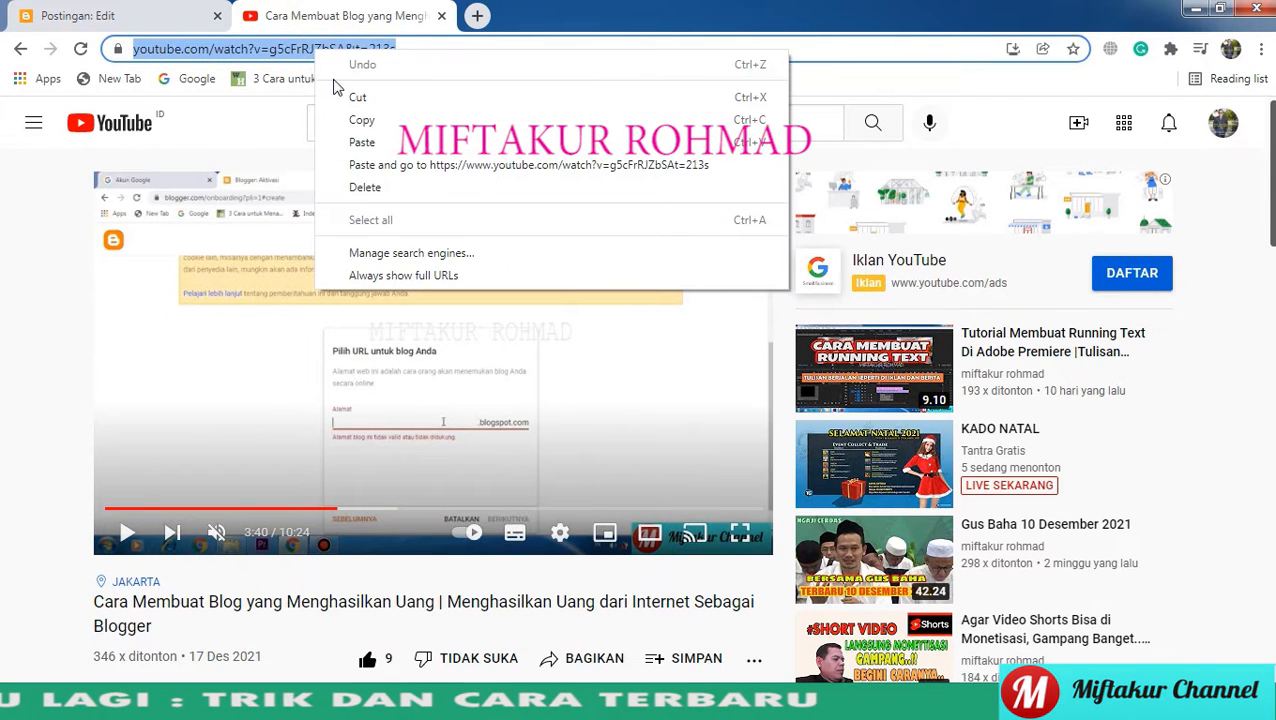
click(361, 124)
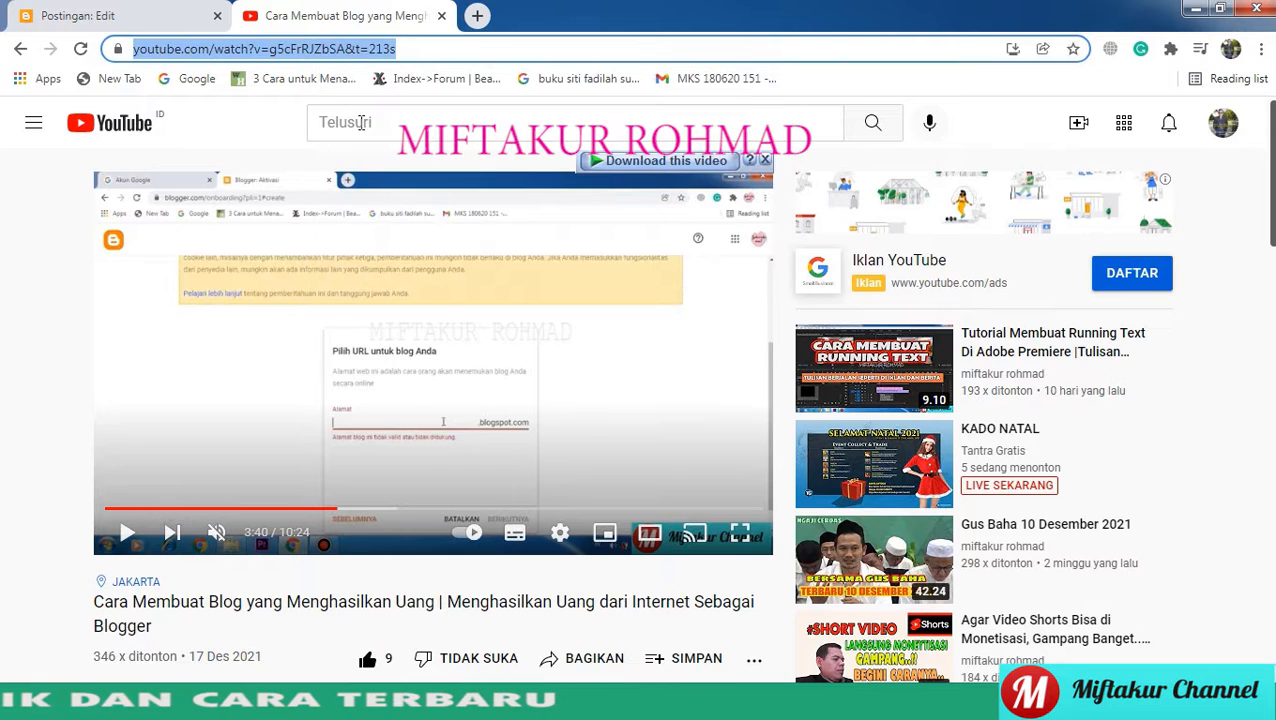
In the Blogger post, link "tutorial pertama di sini" to the copied video address, opening in a new window, and make the words bold.
key(ctrl+Tab)
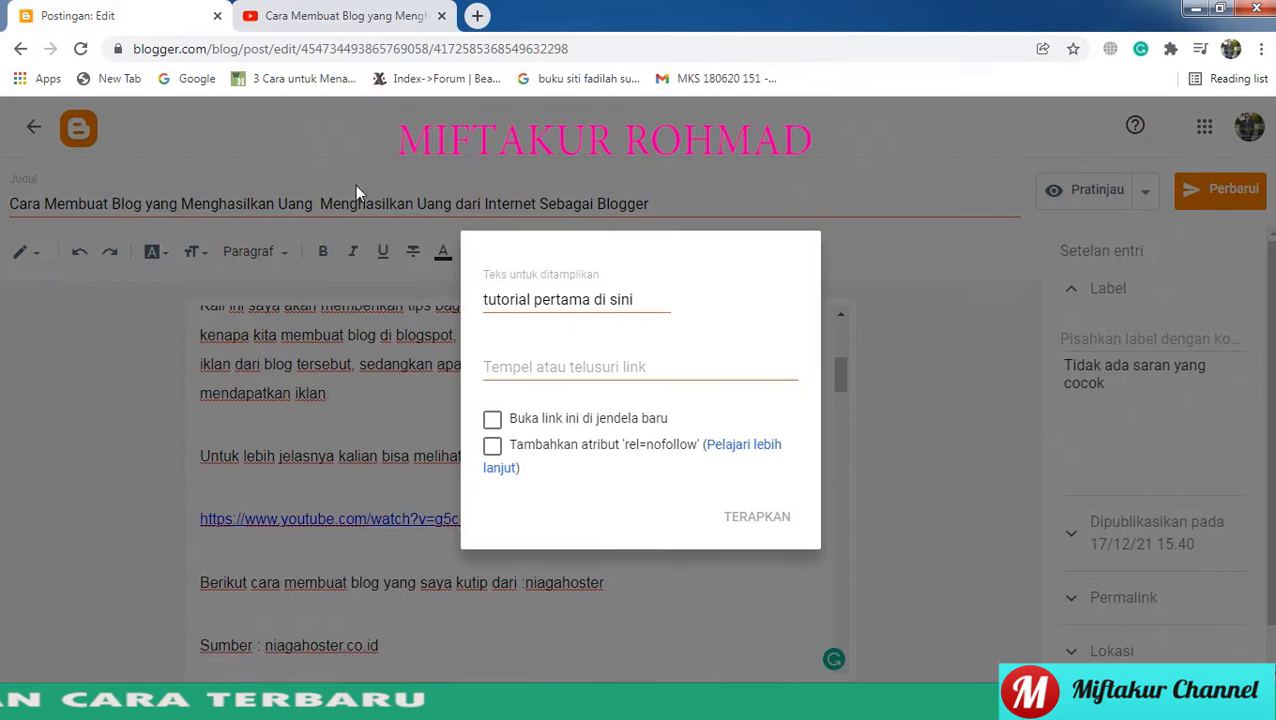
click(540, 367)
right_click(541, 368)
click(589, 481)
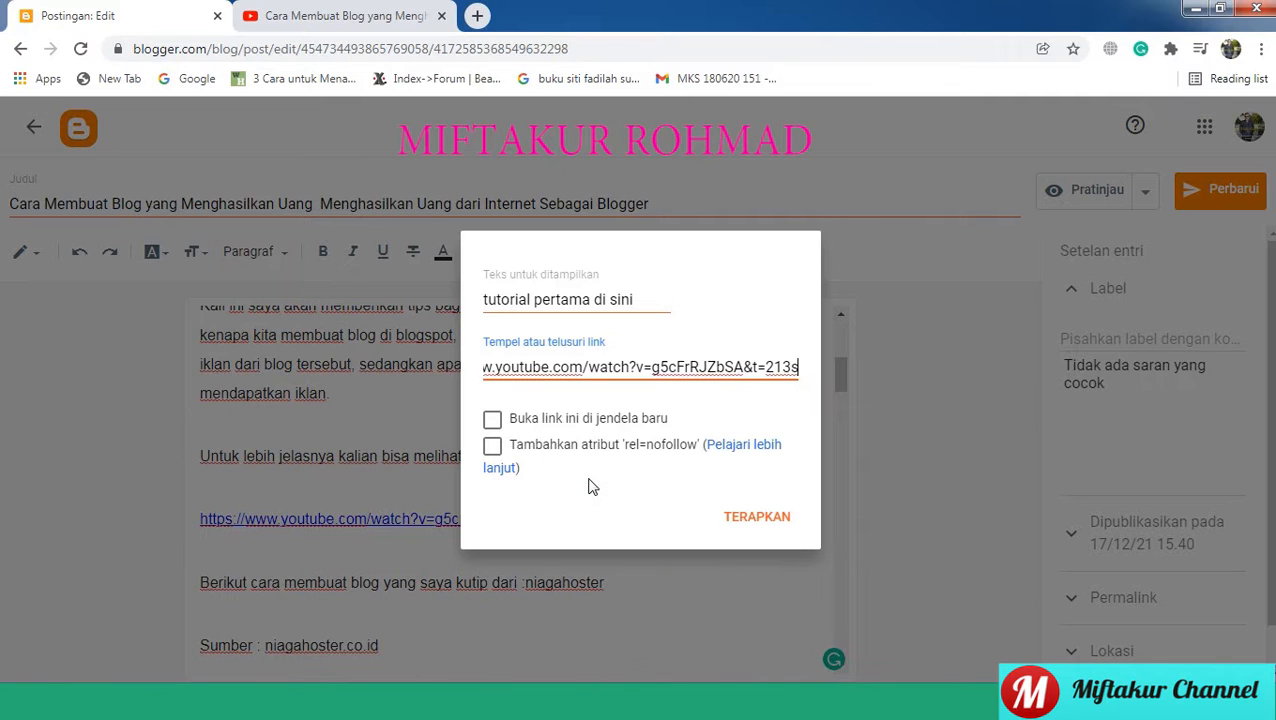
click(493, 421)
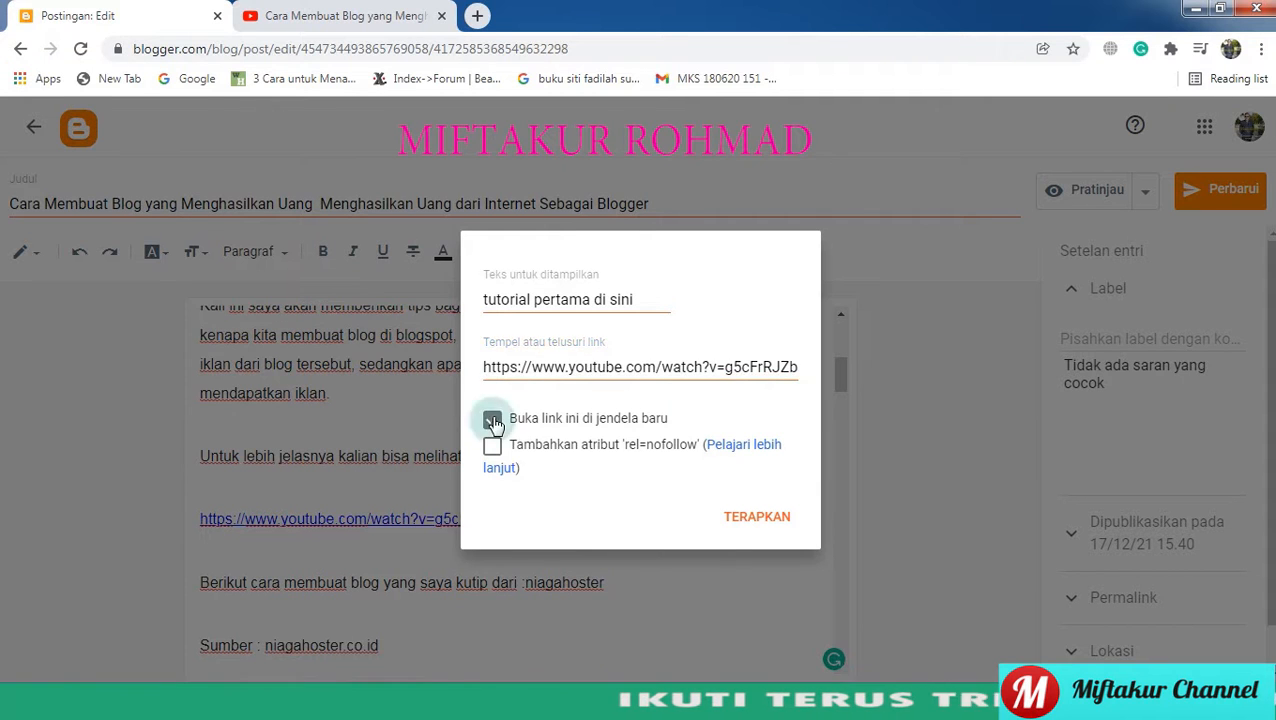
click(768, 520)
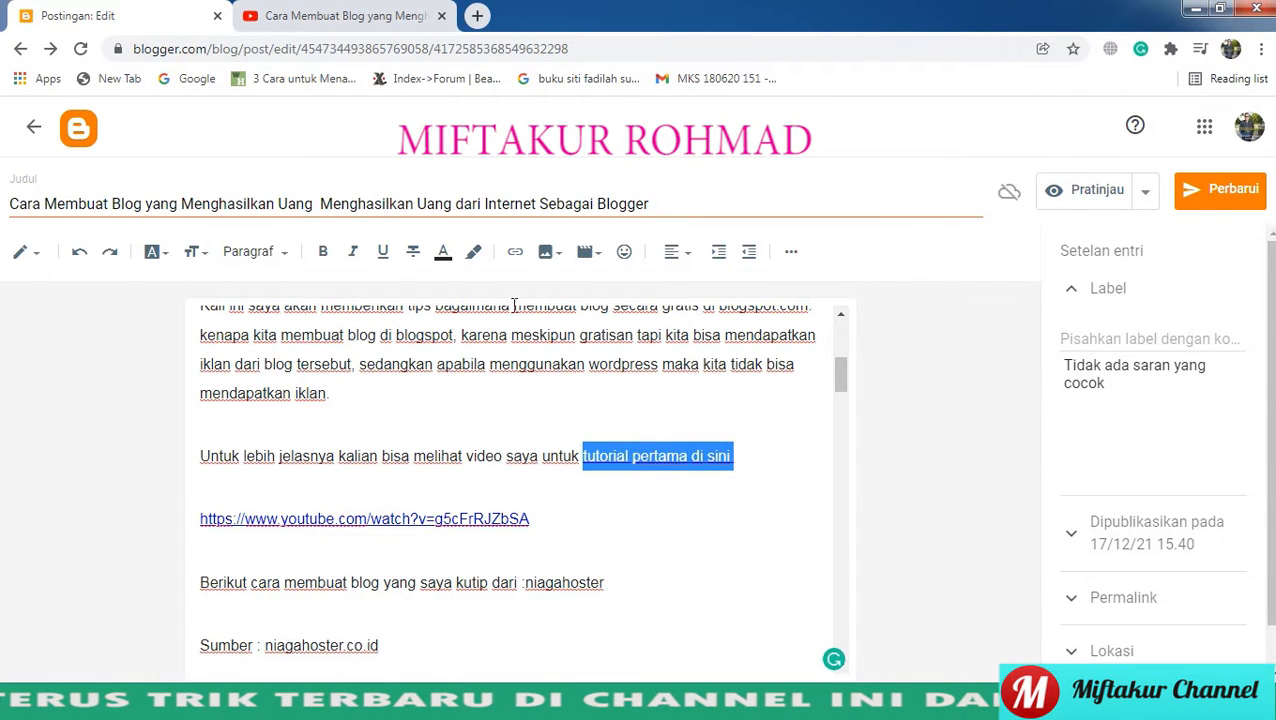
click(323, 258)
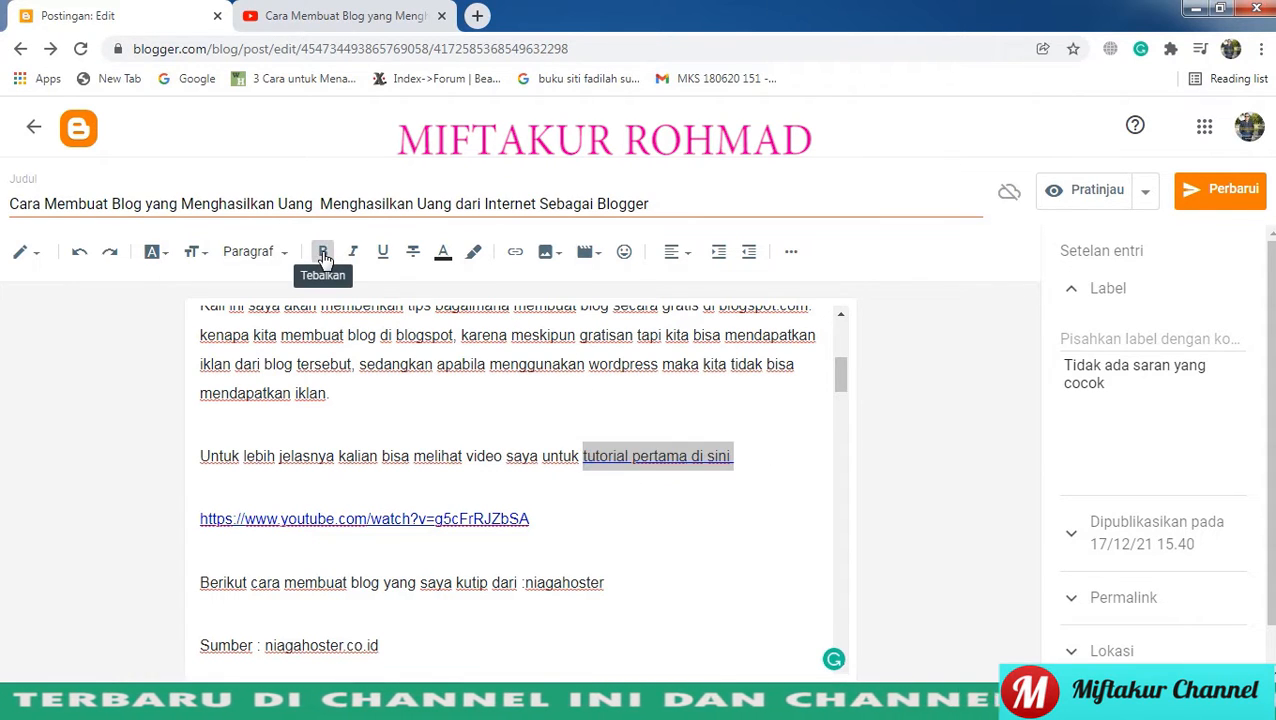
click(444, 262)
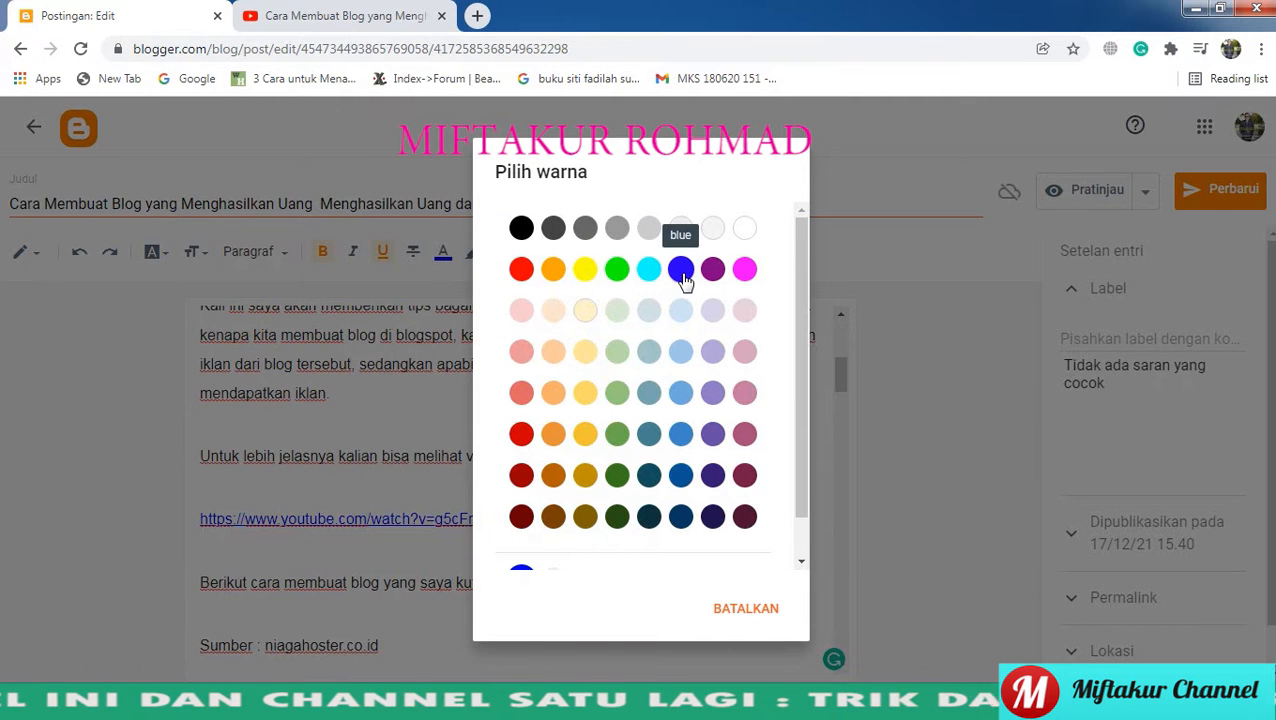
scroll(684, 280, down, 1)
click(907, 195)
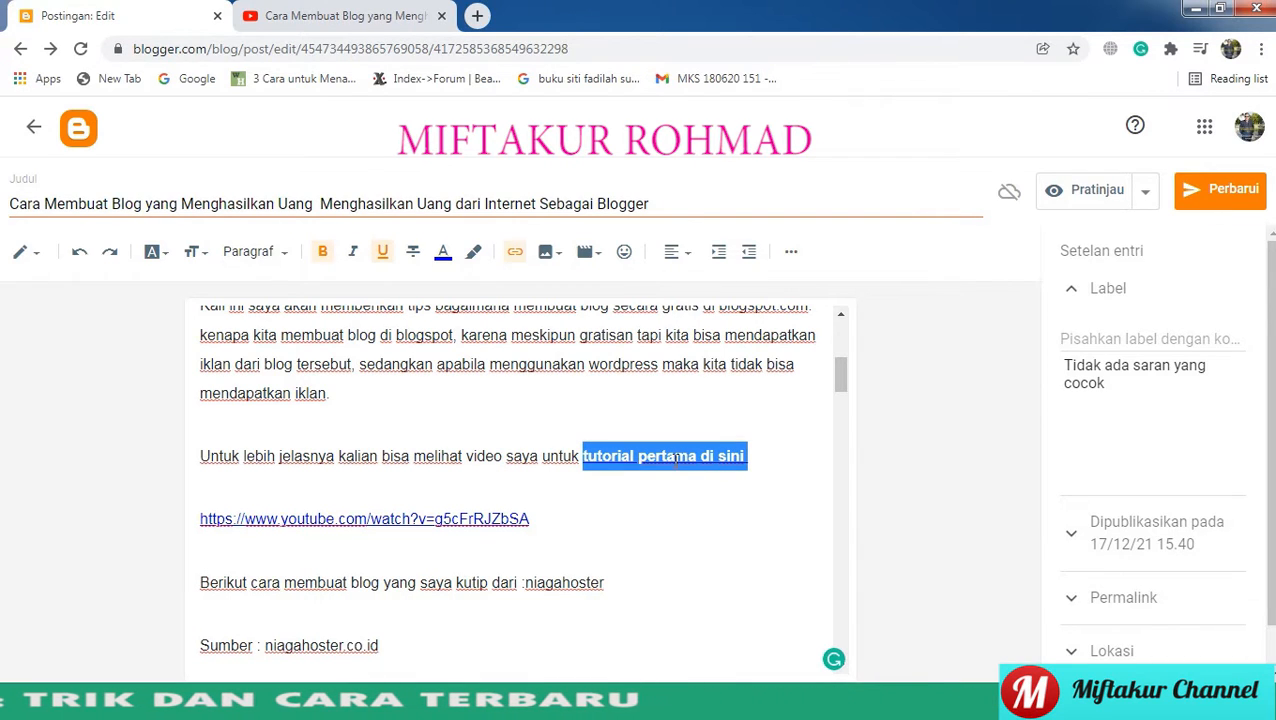
click(365, 16)
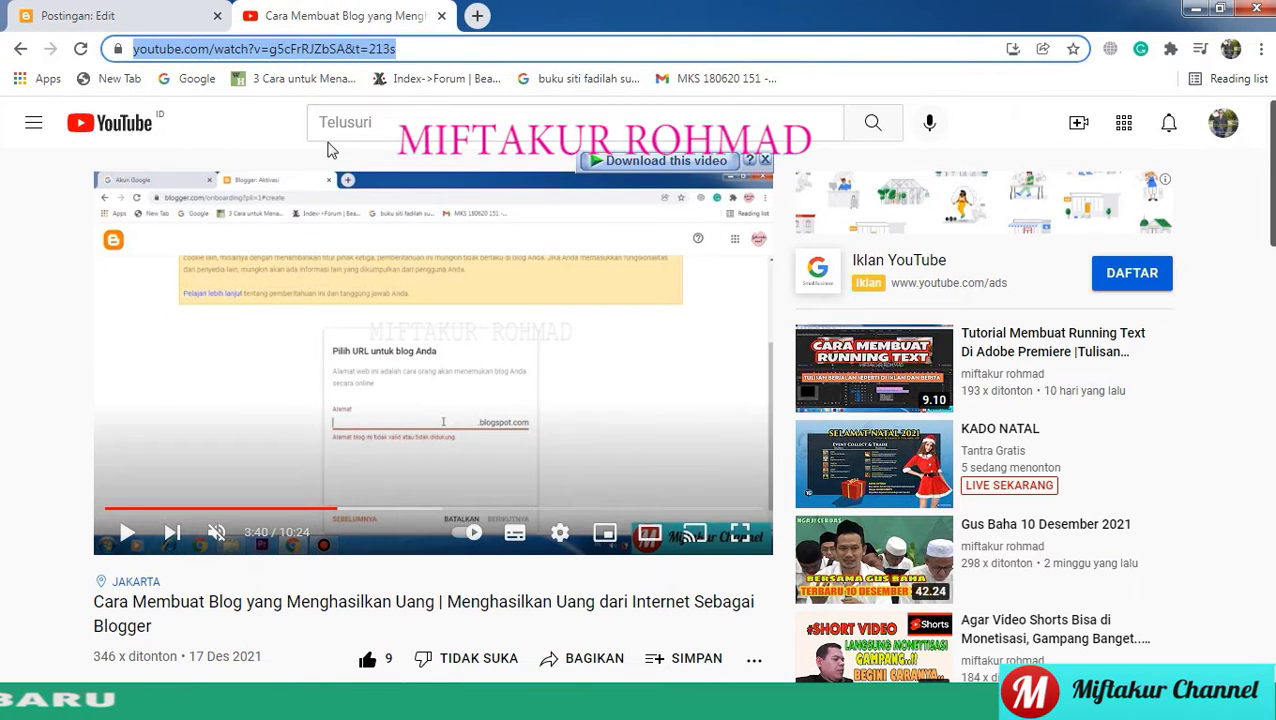
click(150, 24)
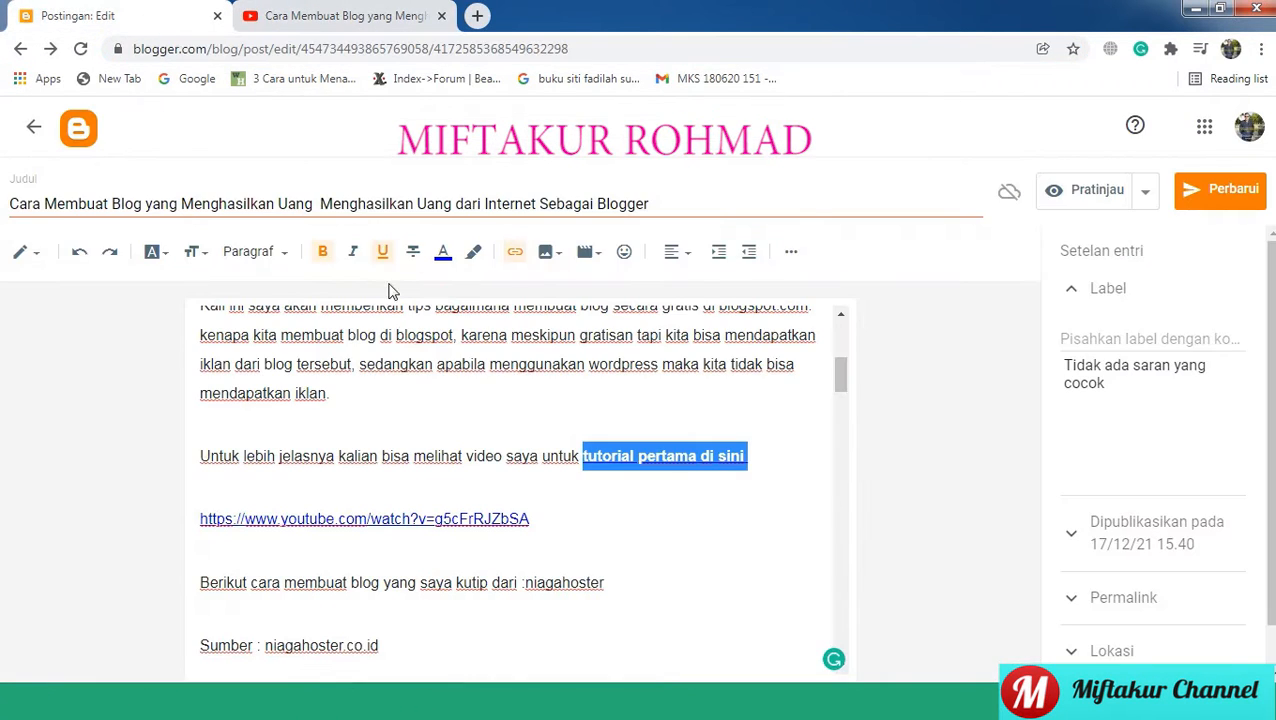
Add the line "Atau simak video berikut :" above the plain YouTube address, with empty space beneath it.
click(678, 494)
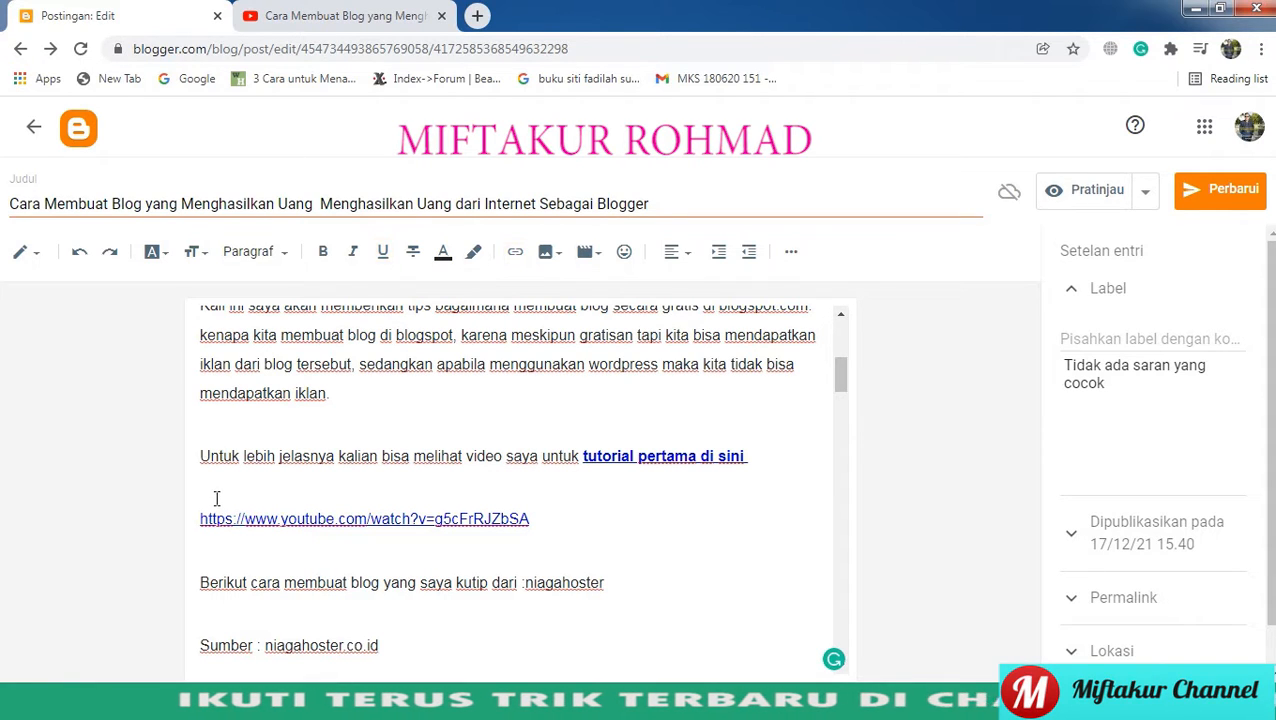
click(202, 515)
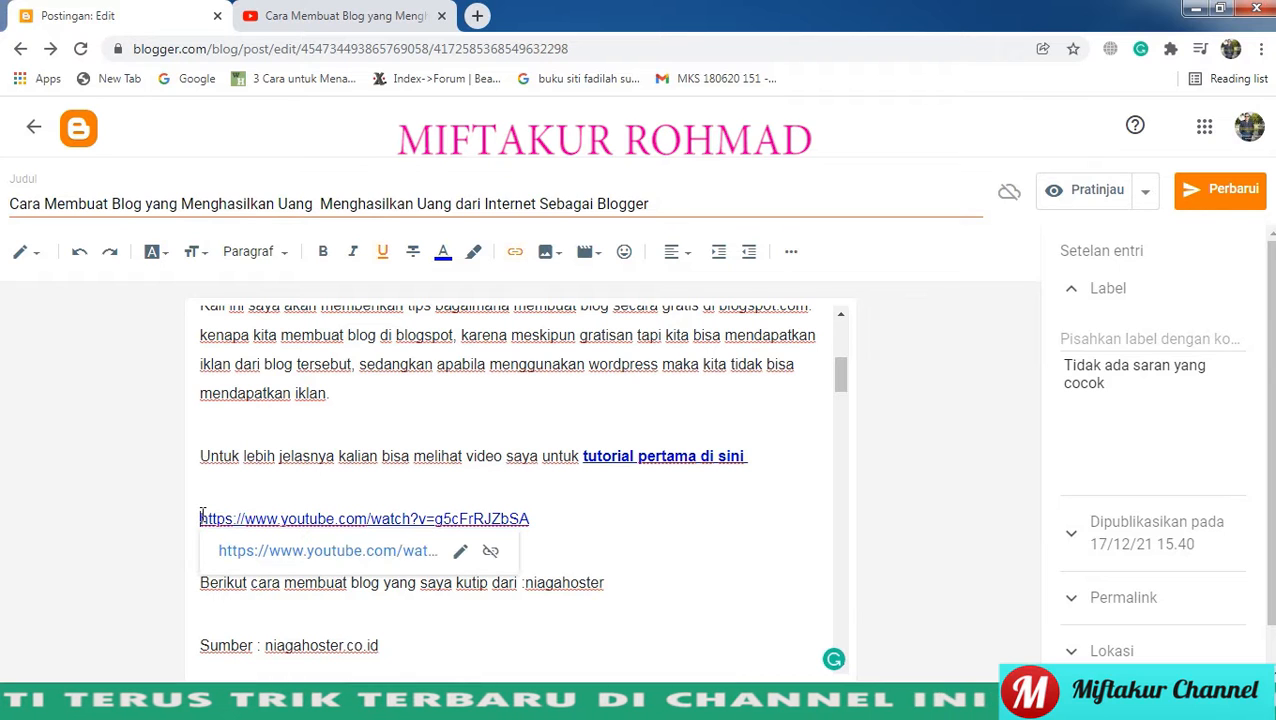
key(Return)
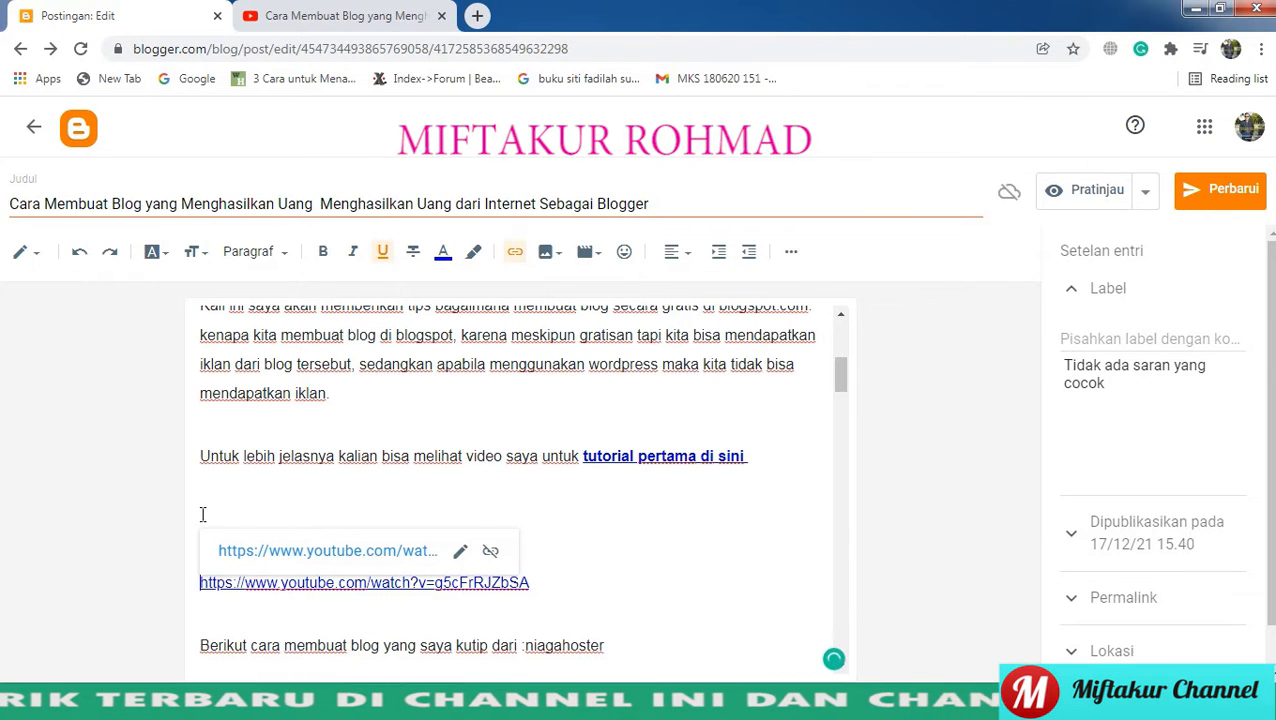
click(368, 18)
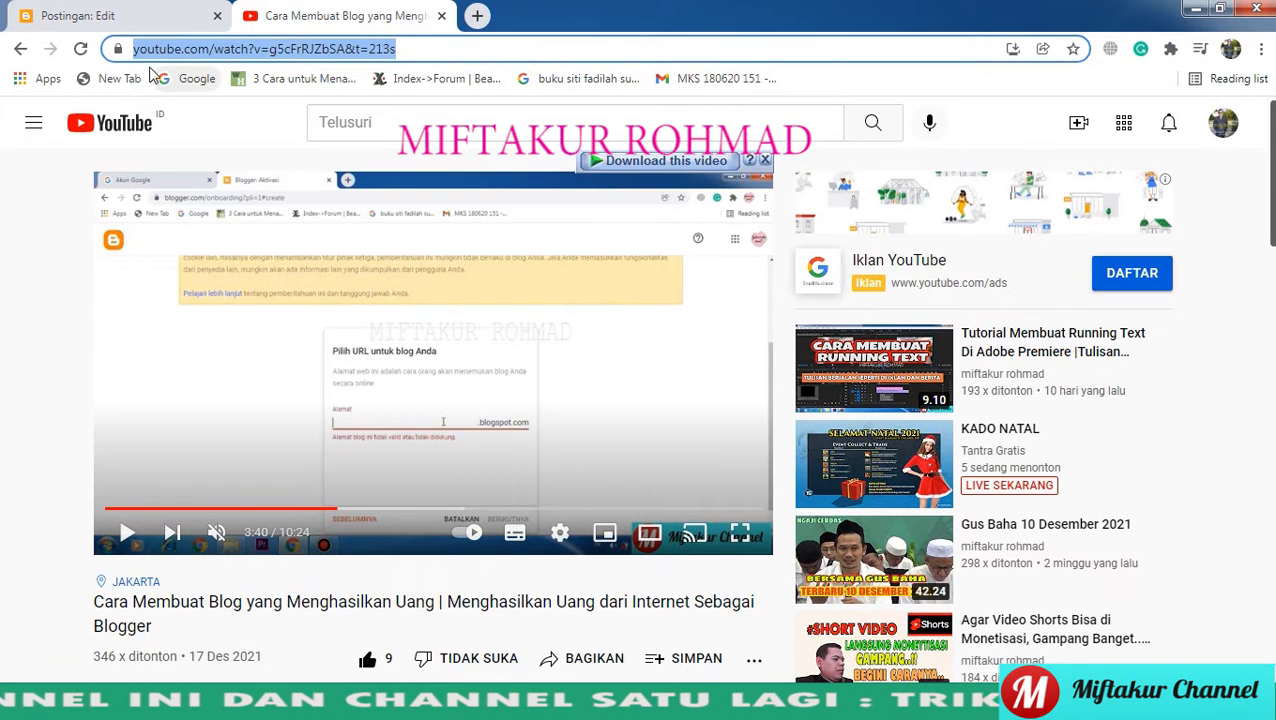
click(131, 20)
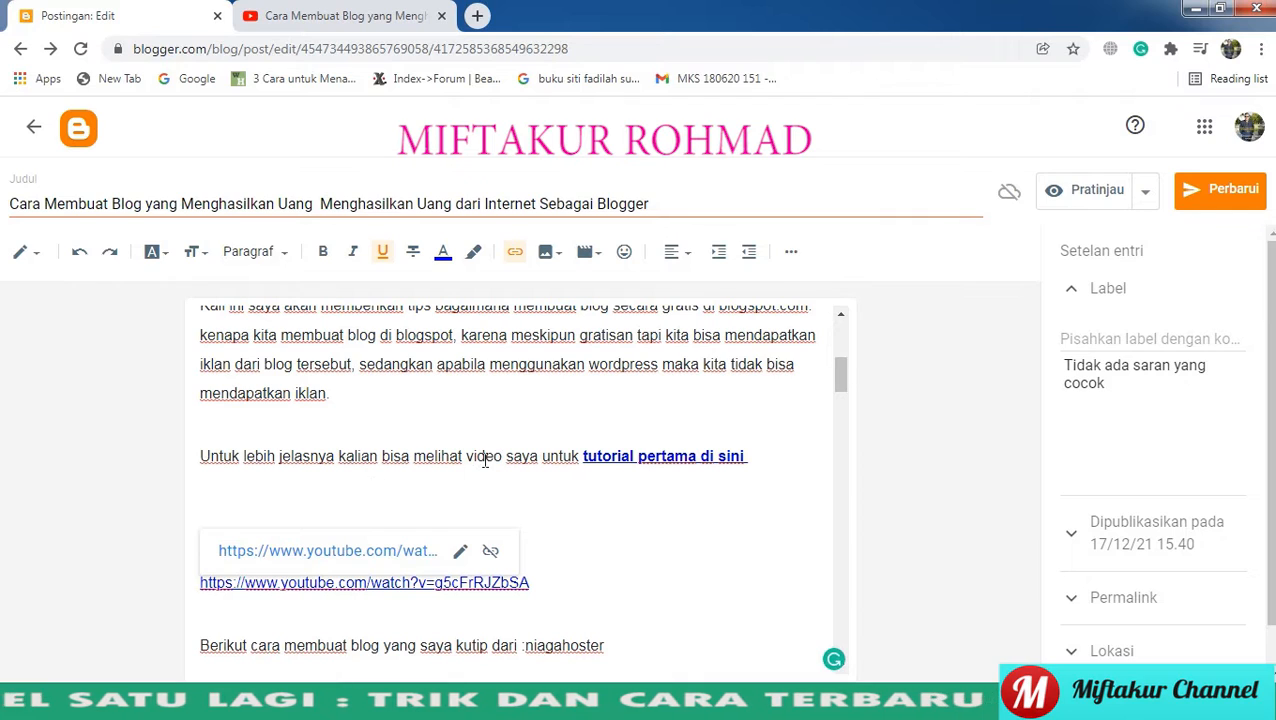
click(409, 497)
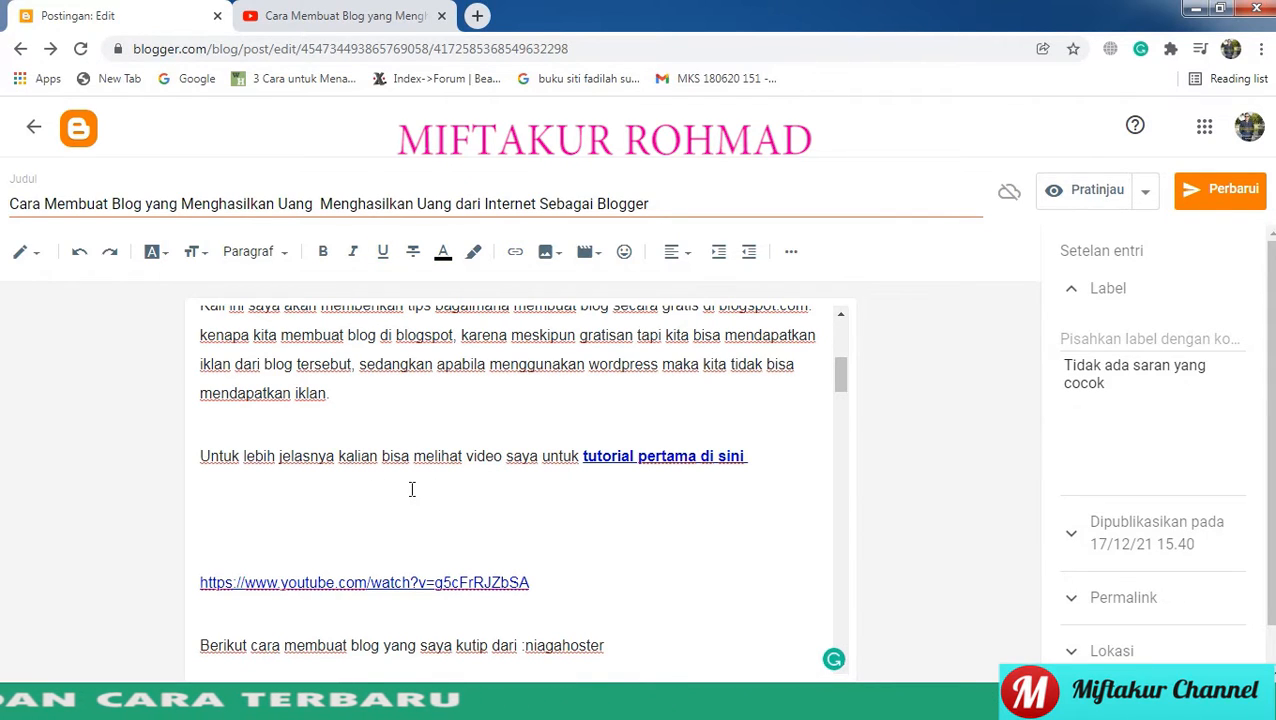
text(Atau)
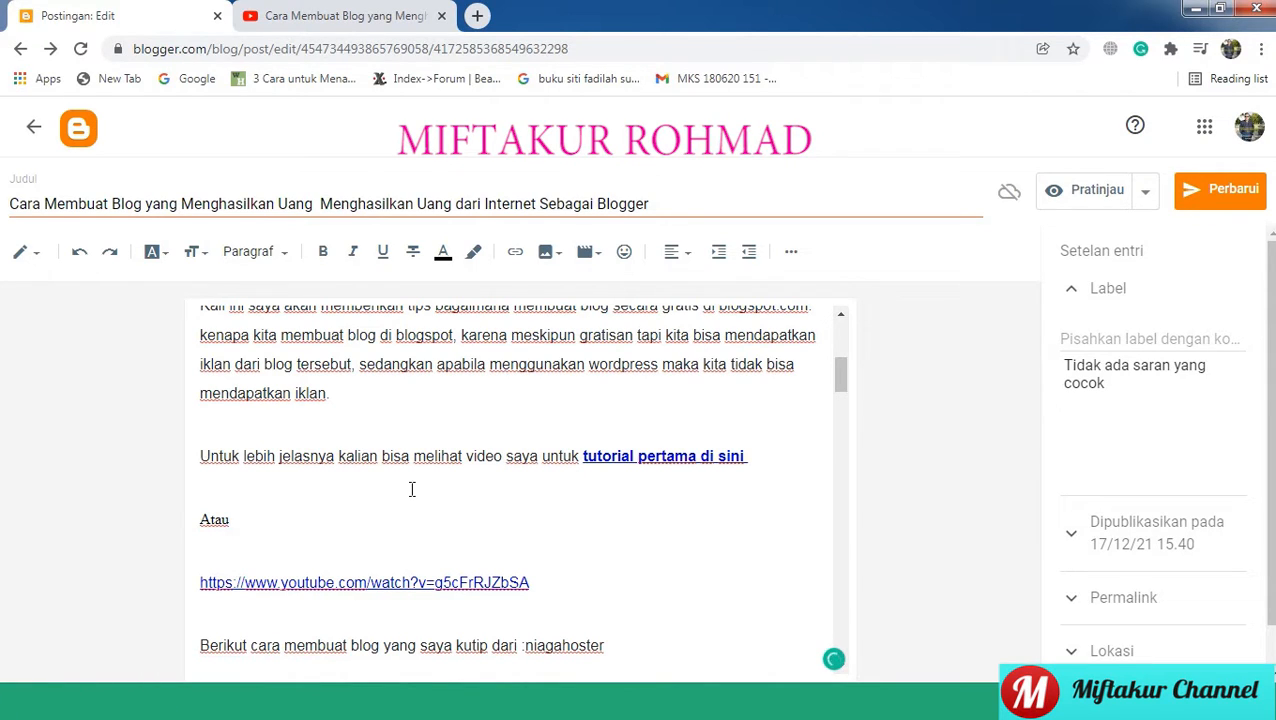
text( simak video )
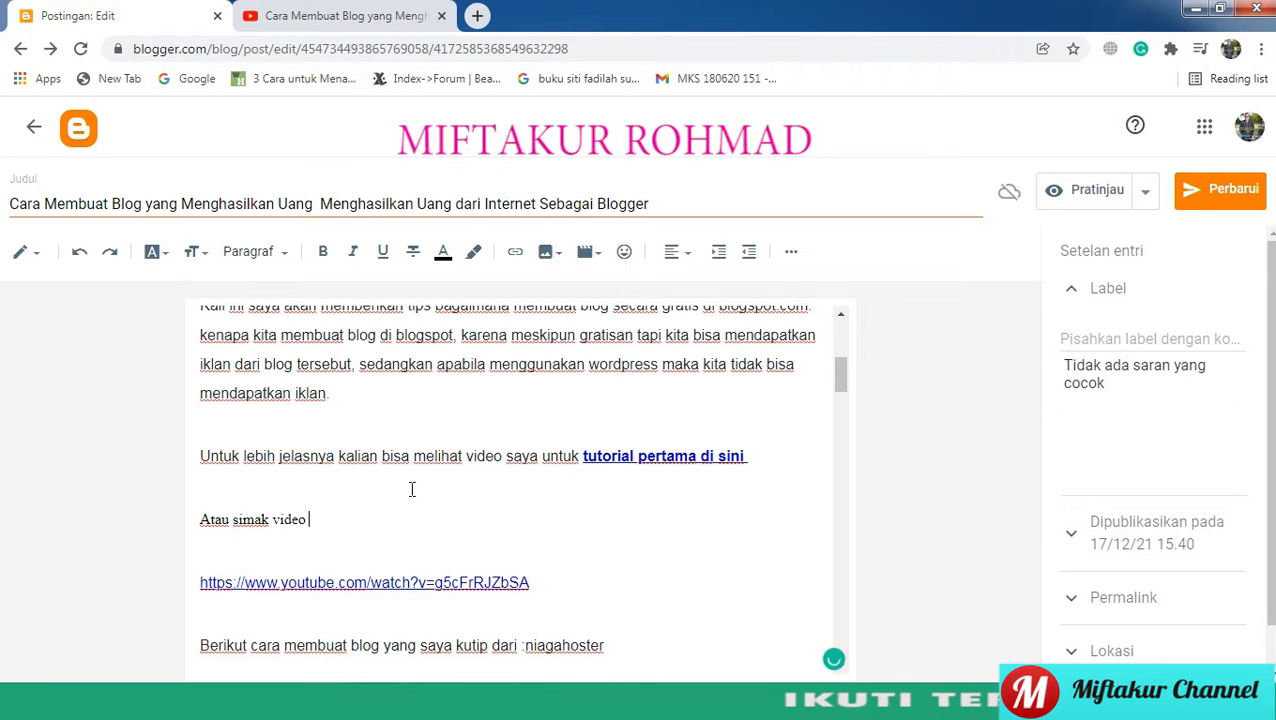
text(berikut :)
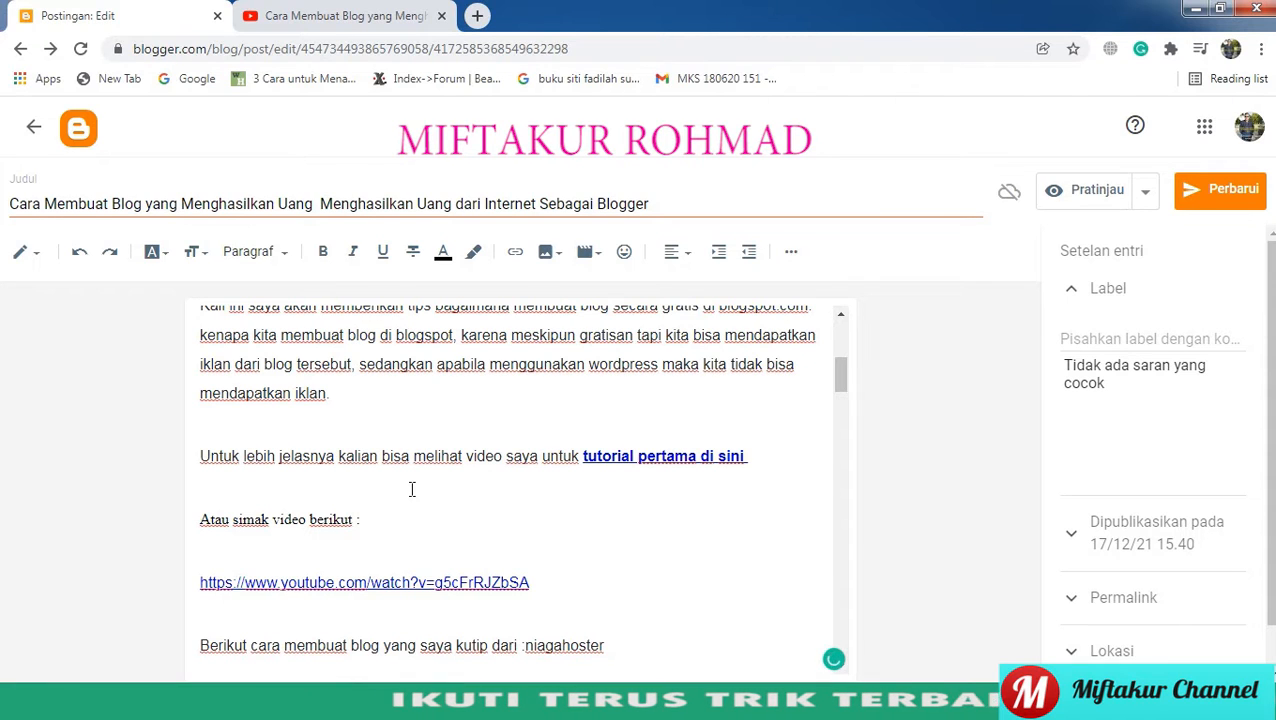
key(Return)
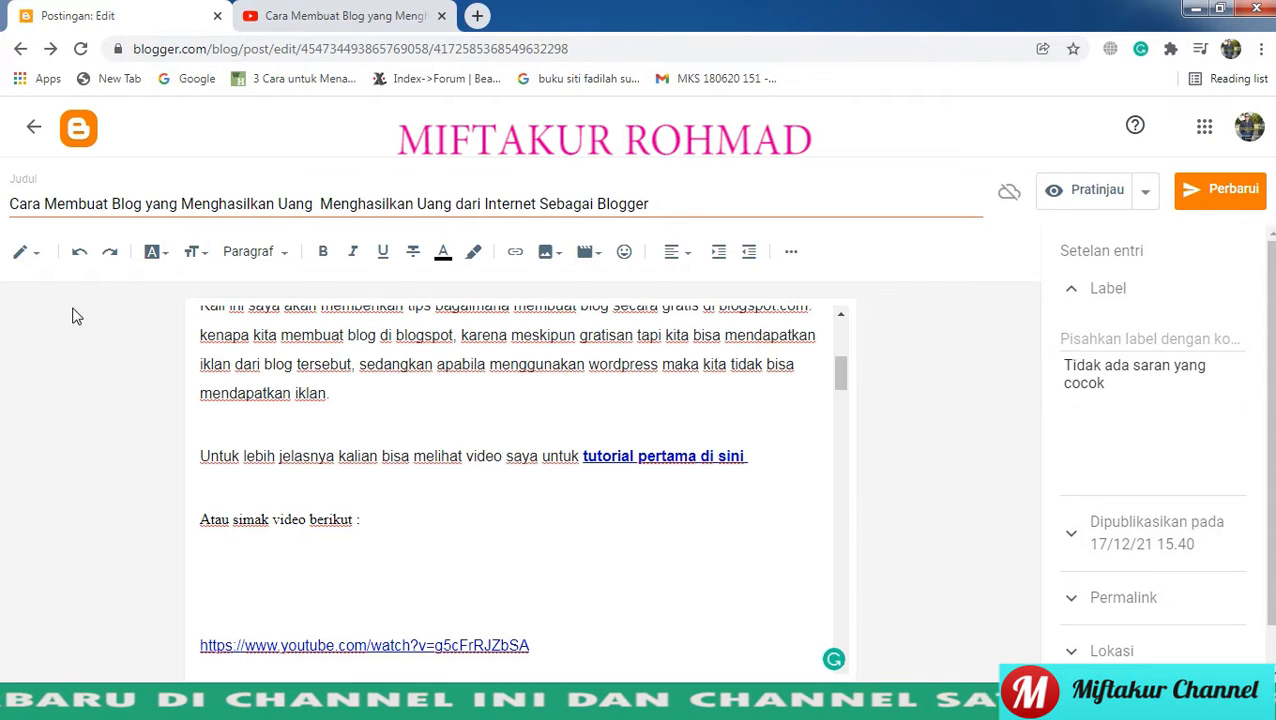
Show the post's HTML source and go to the empty lines after the last paragraph's code.
click(27, 253)
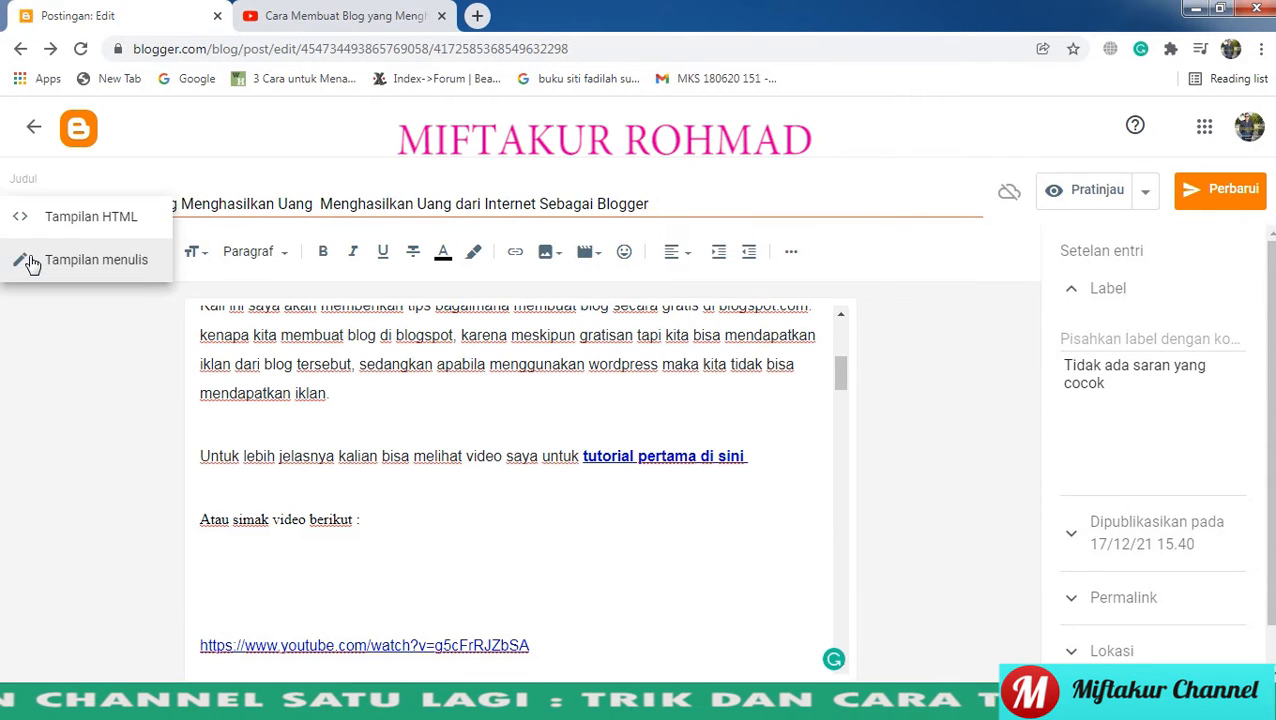
click(73, 220)
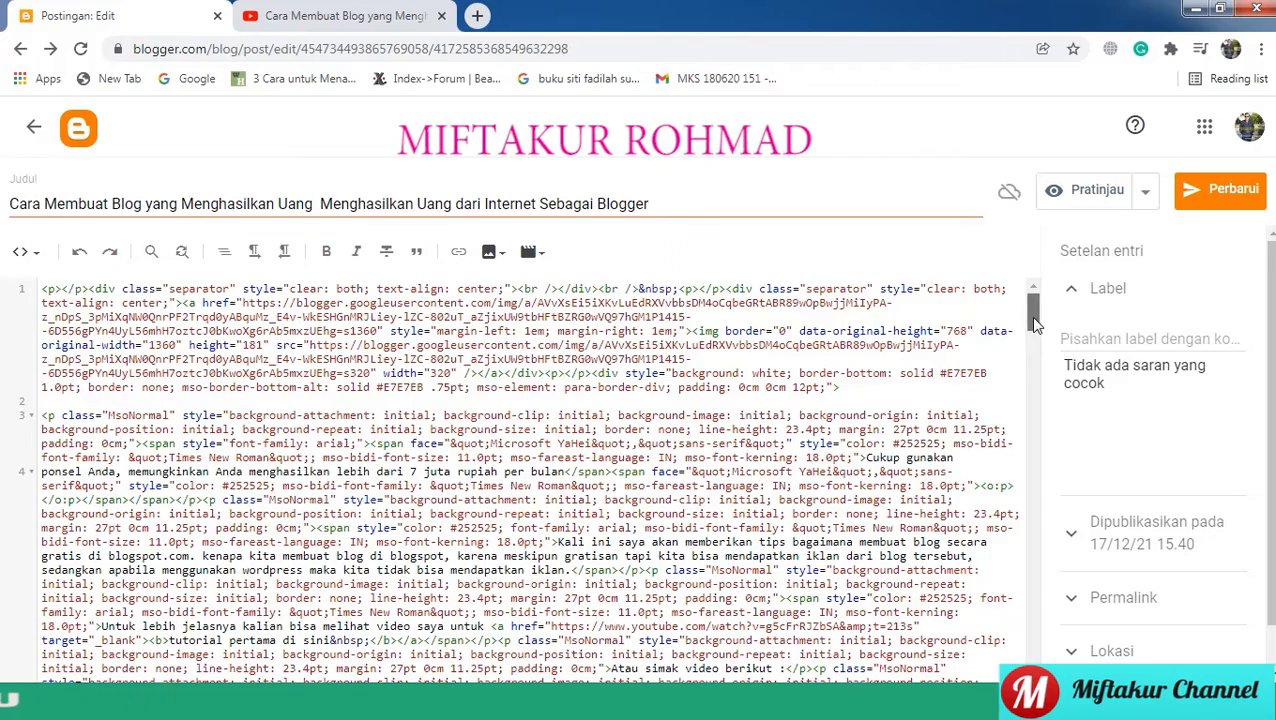
drag(1035, 320, 1033, 562)
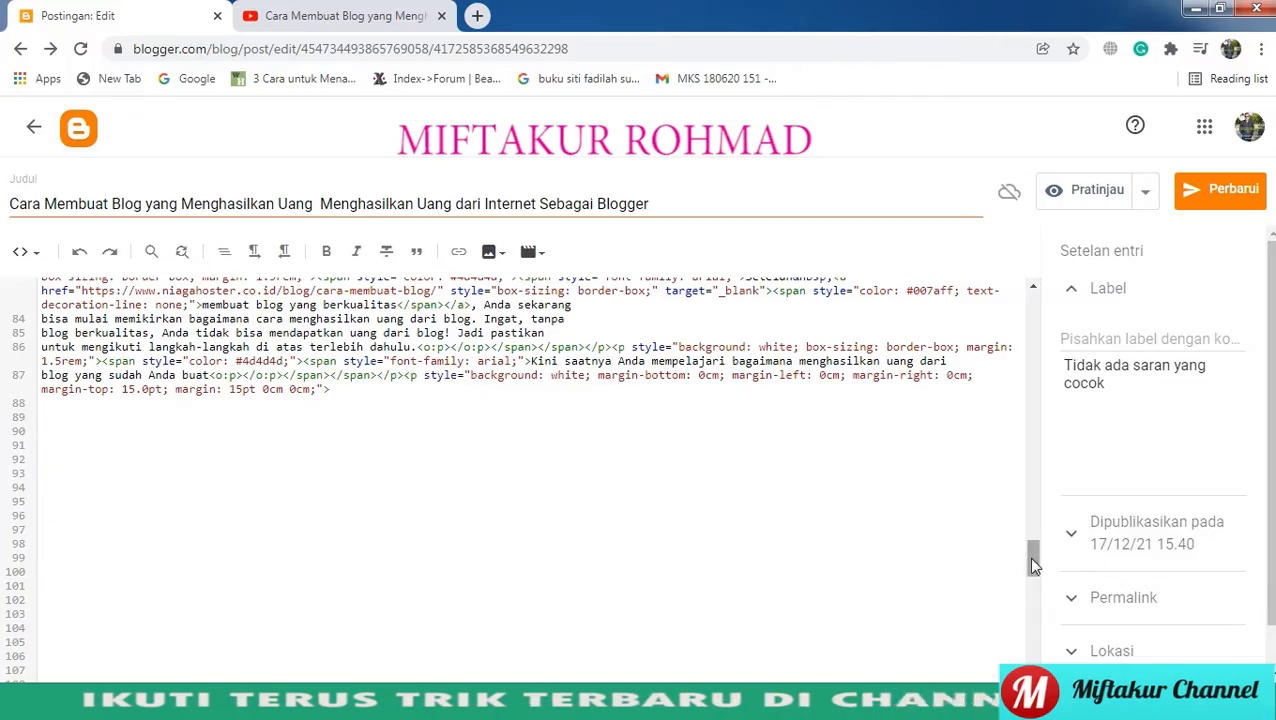
mouse_move(1033, 565)
mouse_down()
mouse_move(1033, 393)
mouse_move(1033, 615)
mouse_move(1033, 560)
mouse_up()
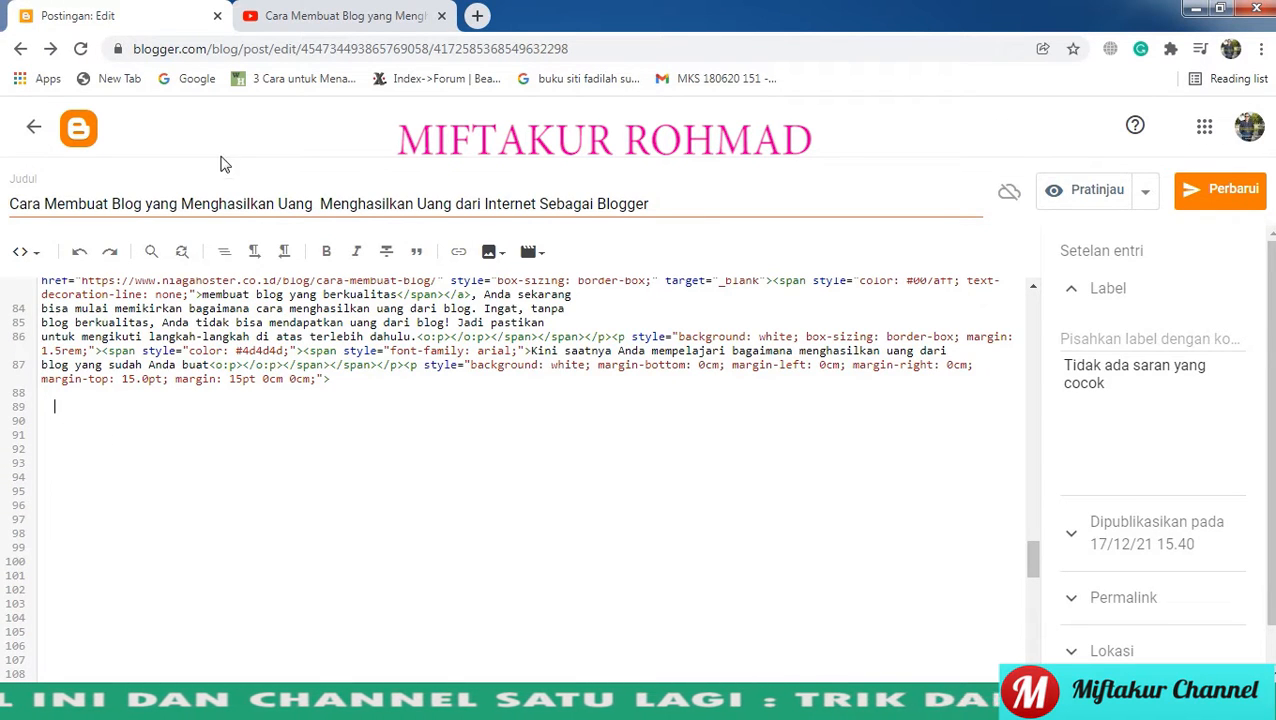
Share the YouTube tutorial video to the blog through Blogger, creating a new draft post with its embed code.
click(347, 17)
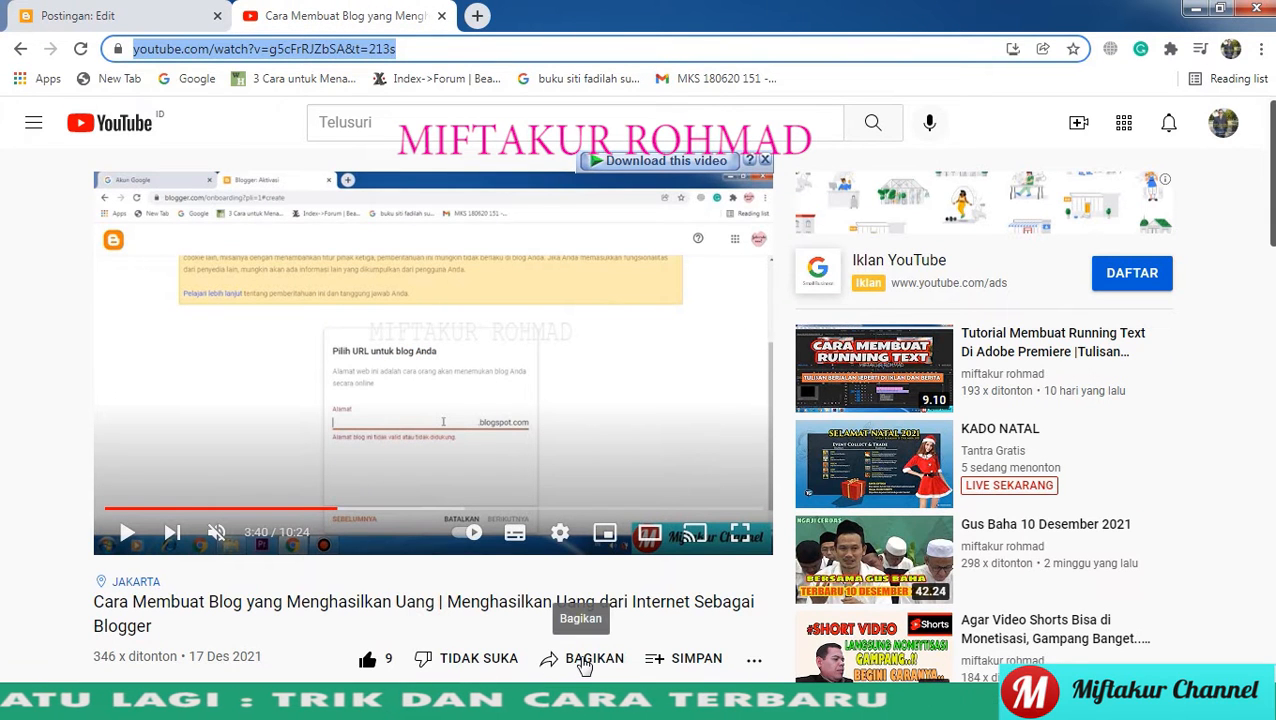
scroll(650, 590, down, 1)
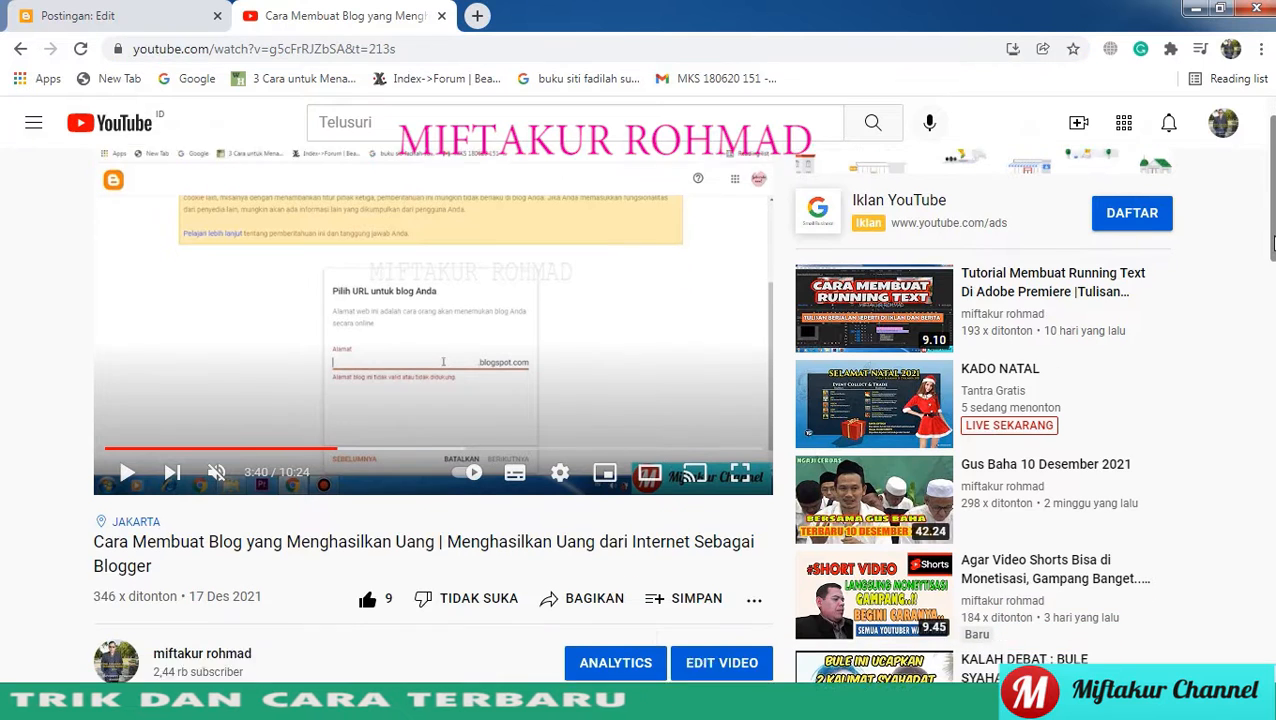
click(592, 588)
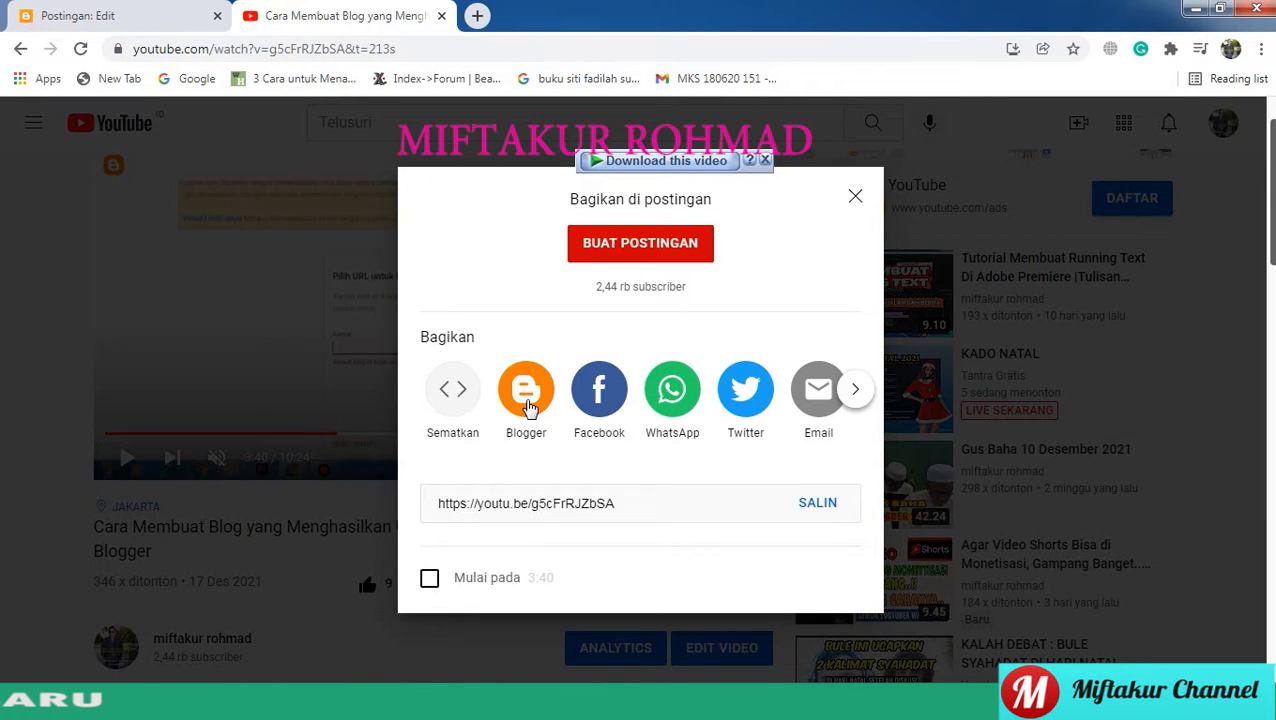
click(527, 392)
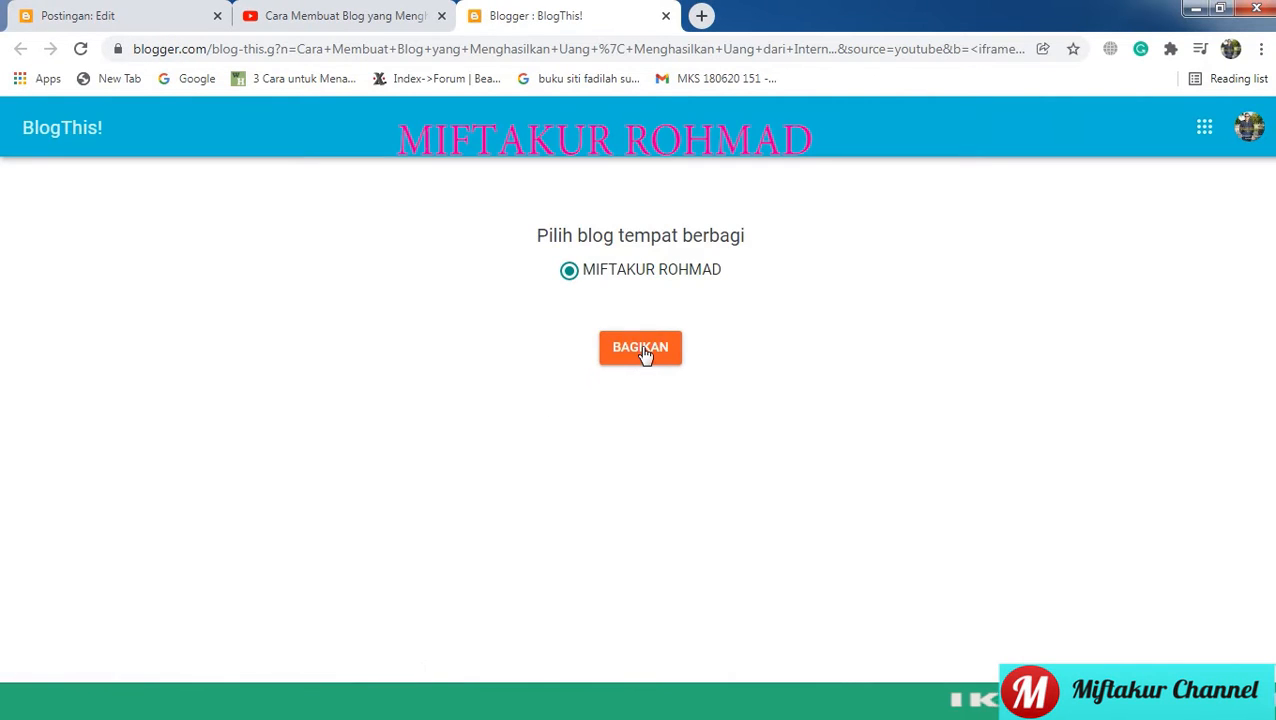
click(645, 357)
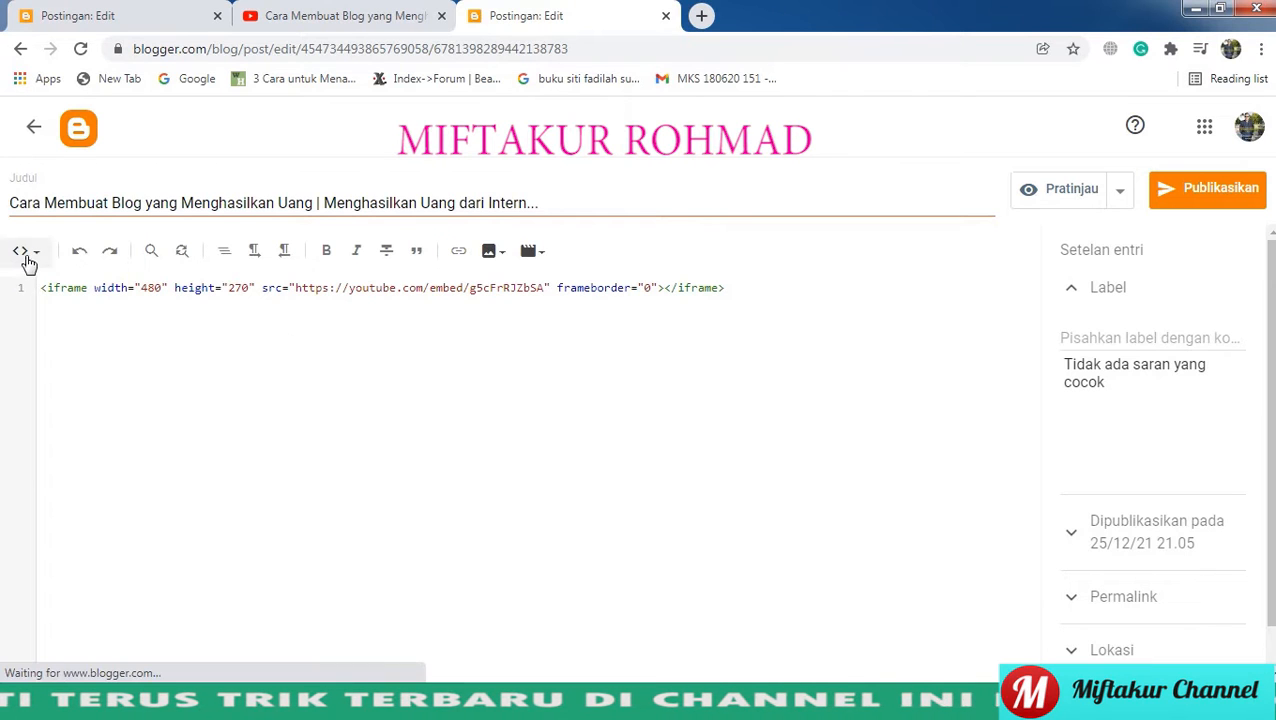
Check how the new draft's embedded video looks in compose view and return to its HTML source.
click(33, 256)
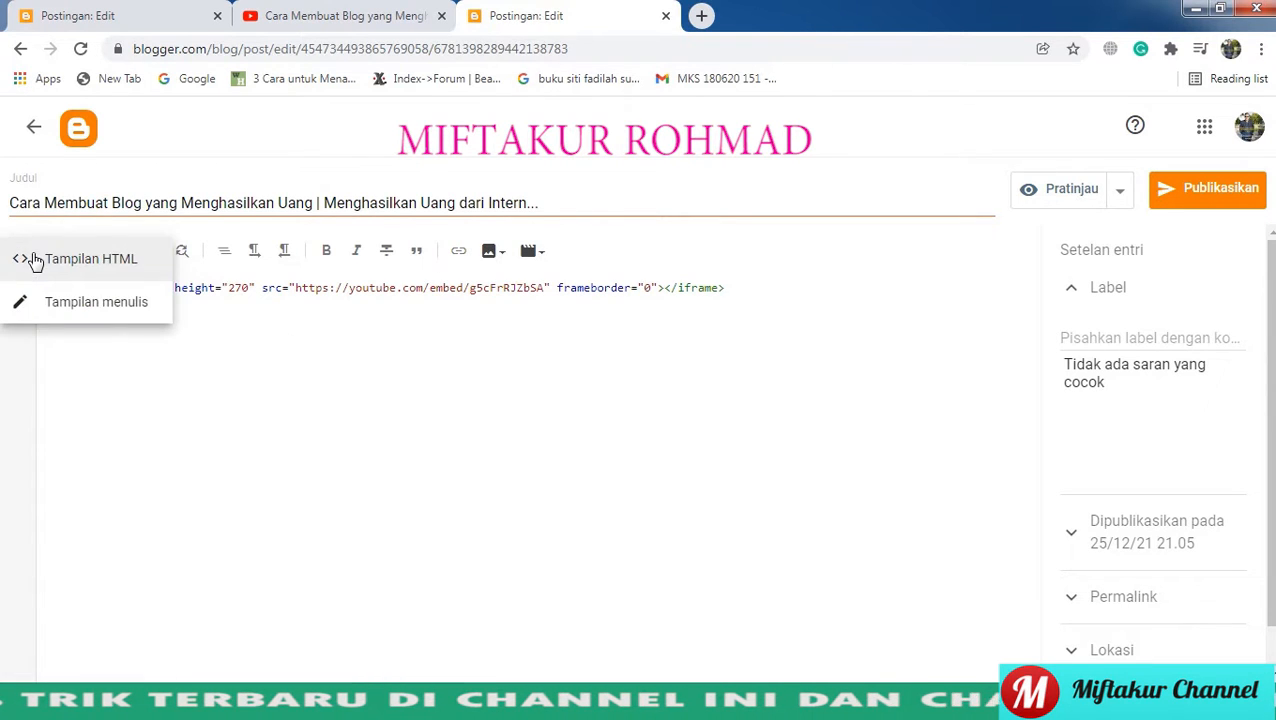
click(48, 311)
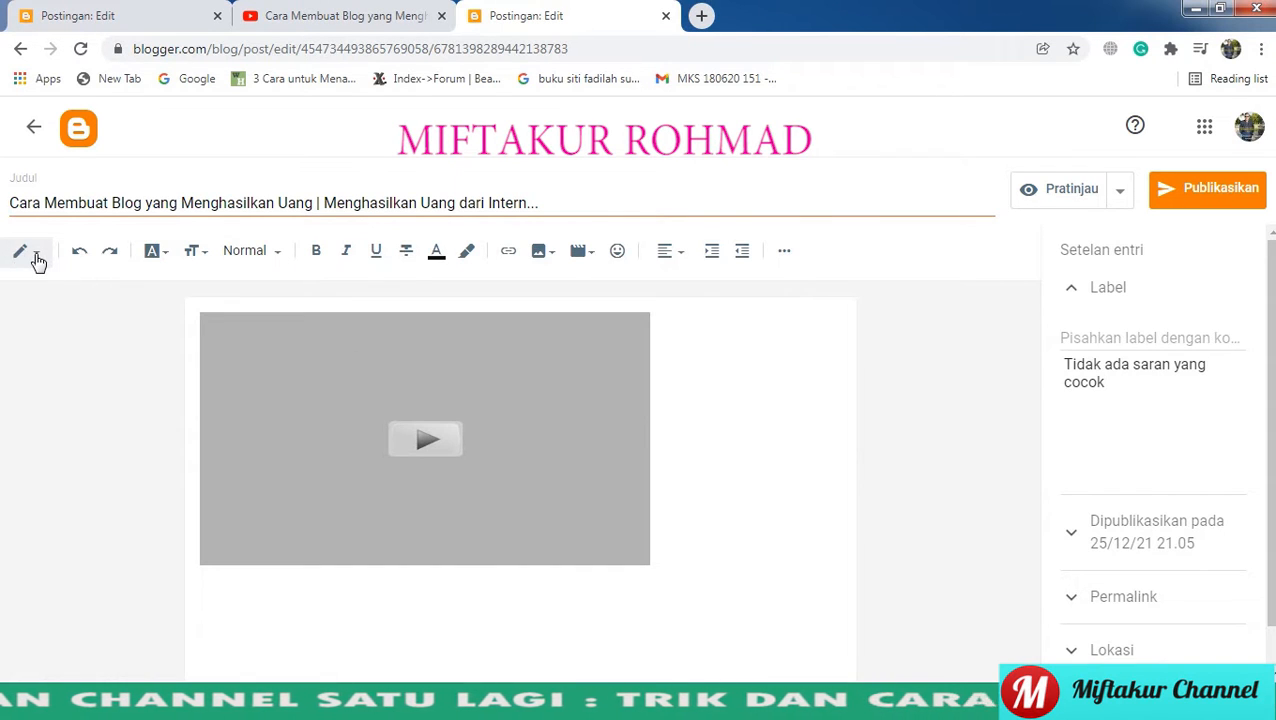
click(37, 261)
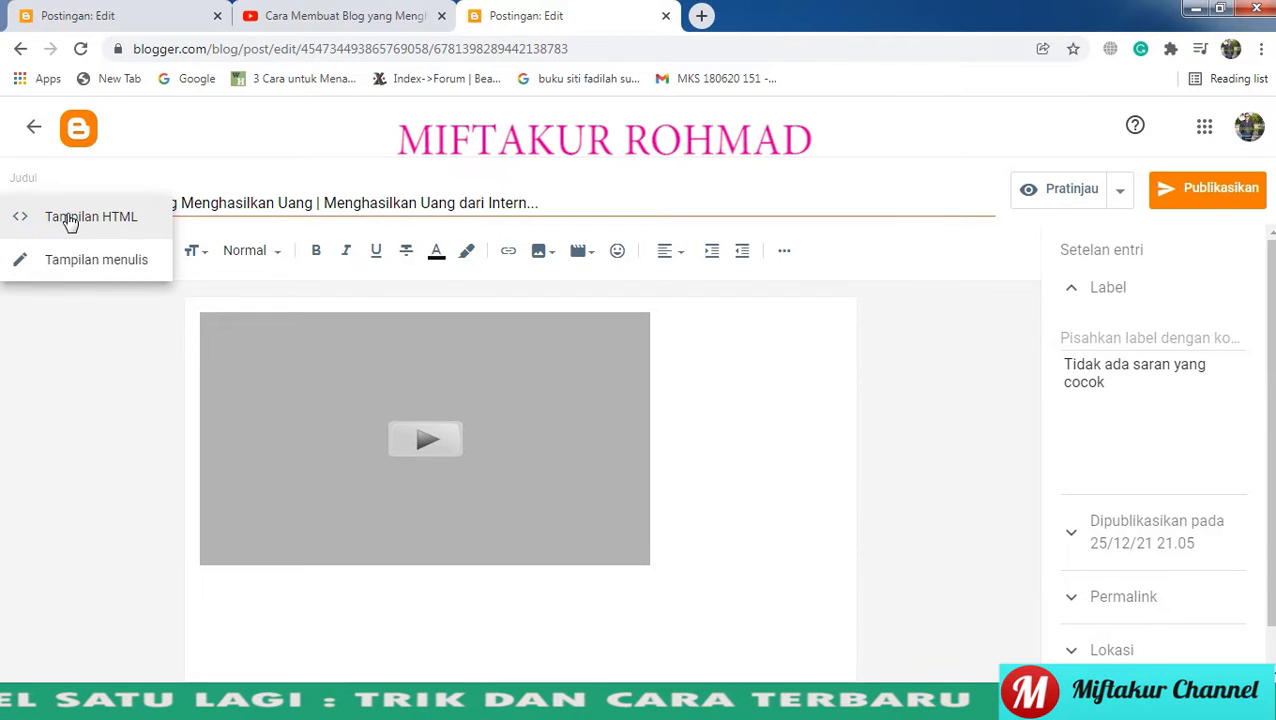
click(70, 218)
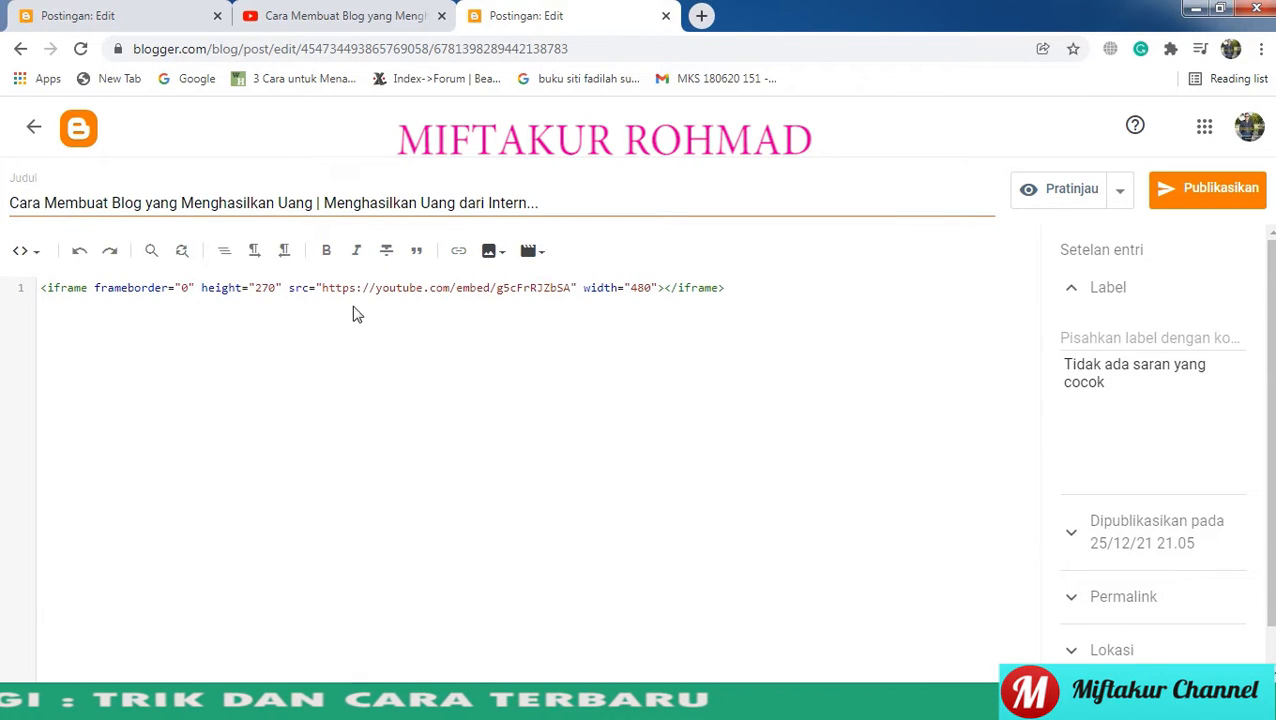
Copy the draft's whole iframe embed code and paste it into the empty lines after the last paragraph in the original post's HTML.
drag(734, 290, 38, 291)
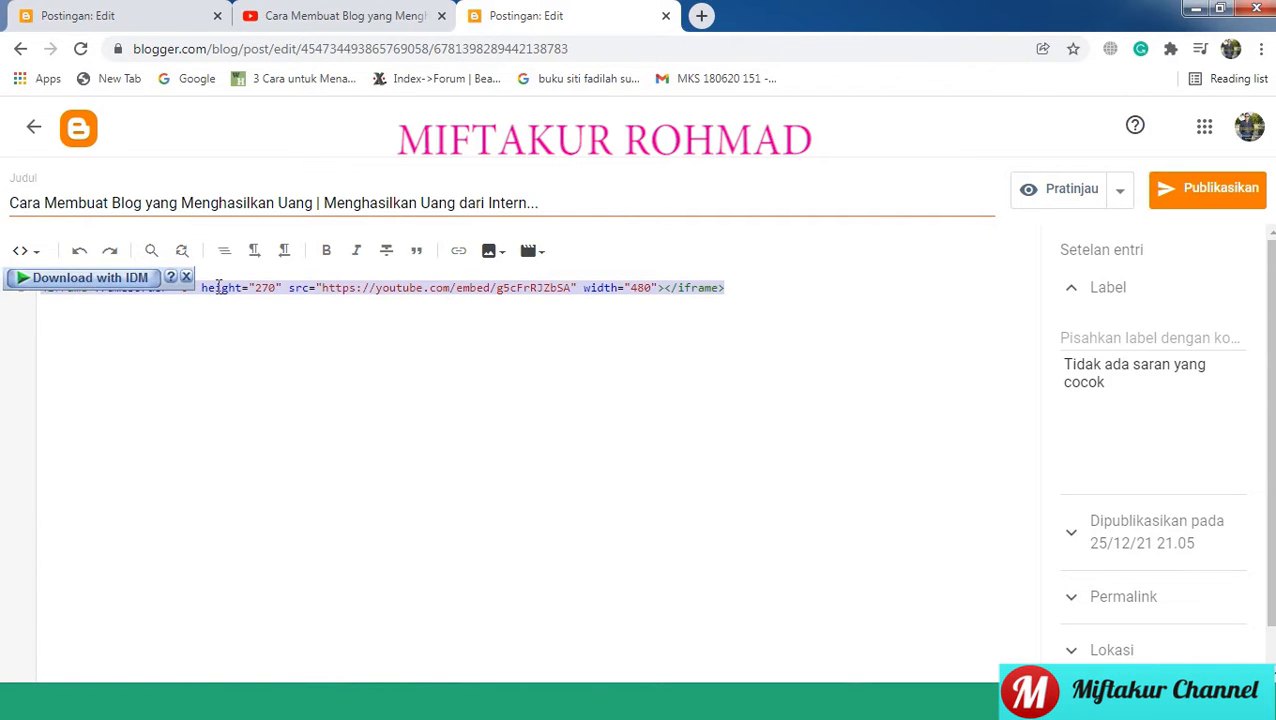
right_click(226, 290)
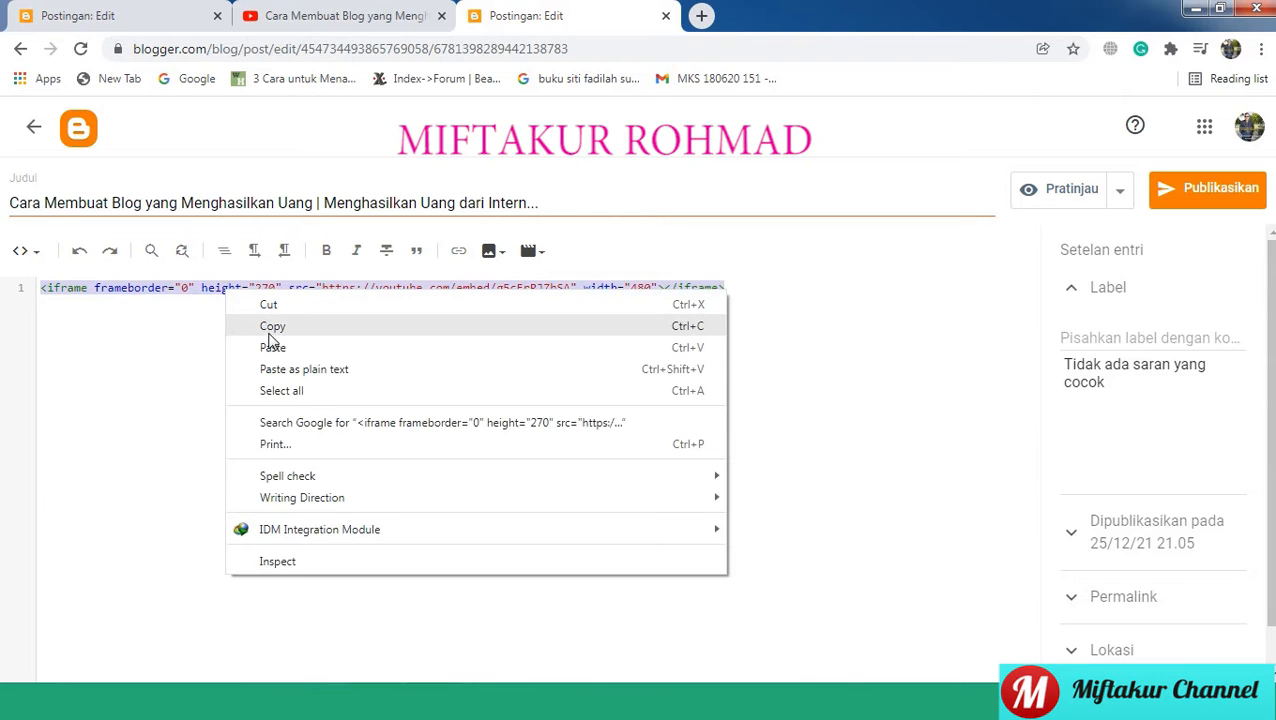
click(271, 330)
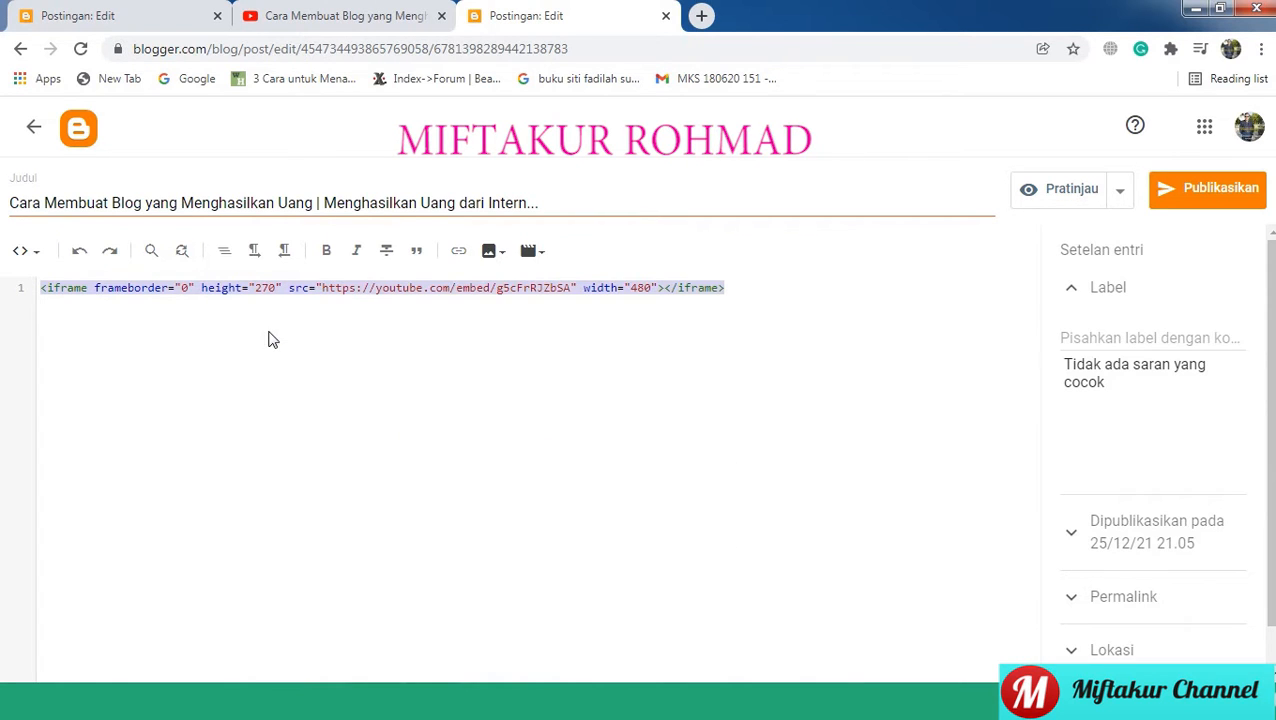
click(107, 17)
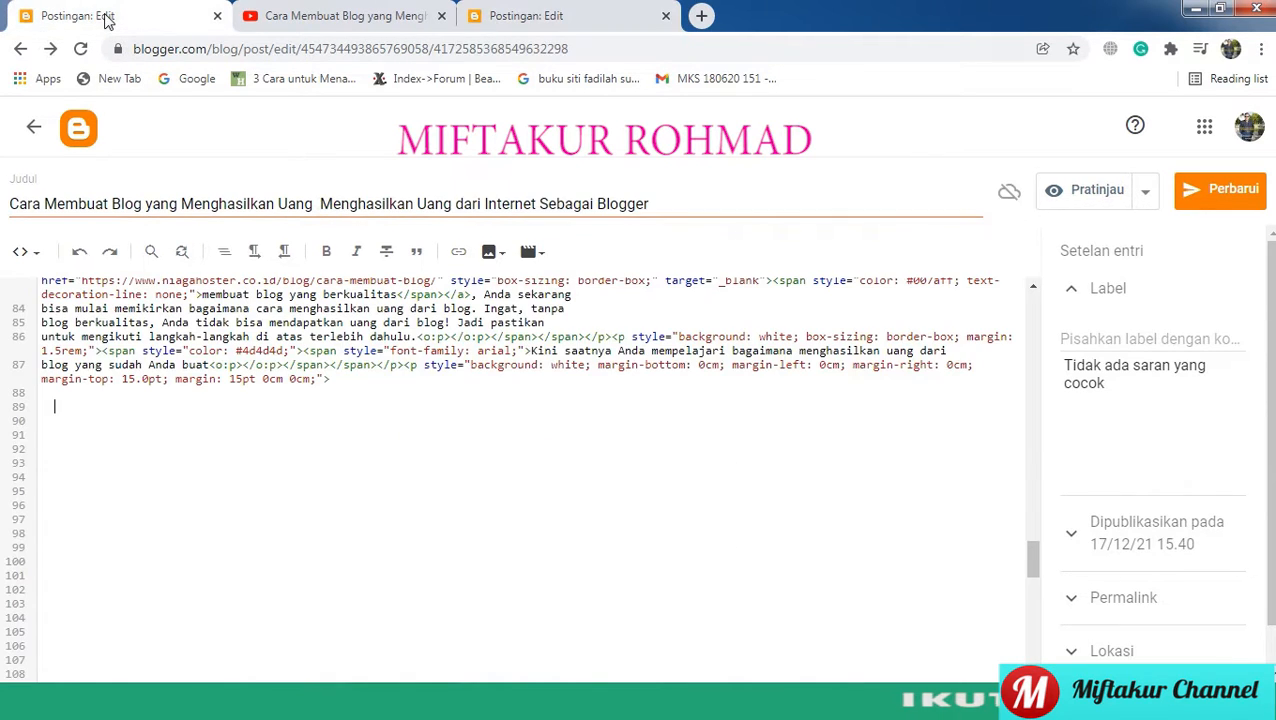
right_click(104, 427)
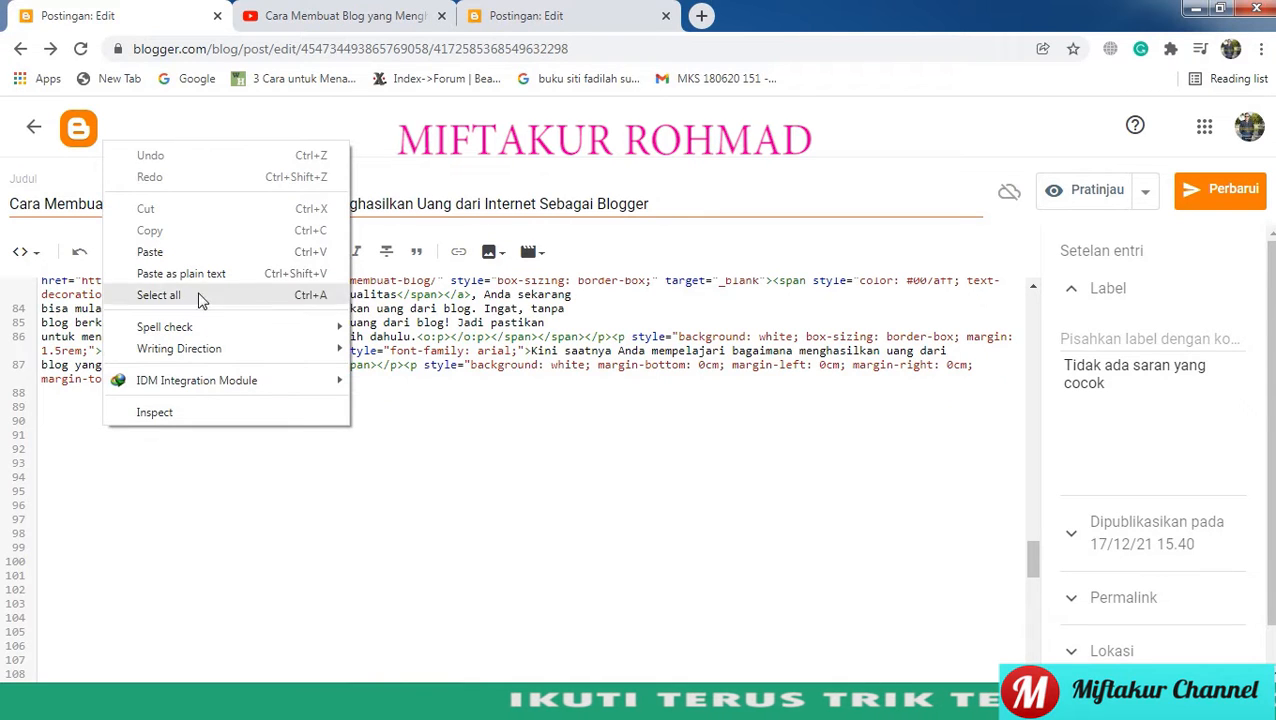
click(219, 259)
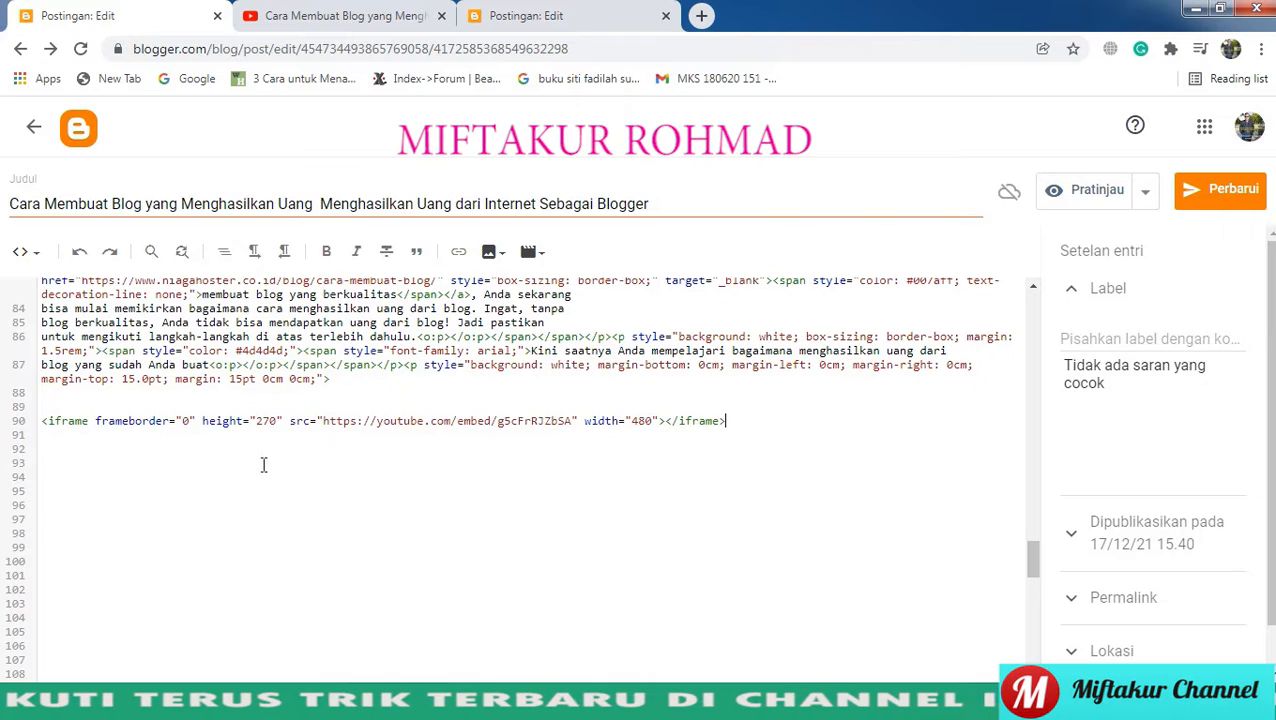
Show the original post in compose view and locate the embedded video and the empty space under "Atau simak video berikut :".
click(35, 258)
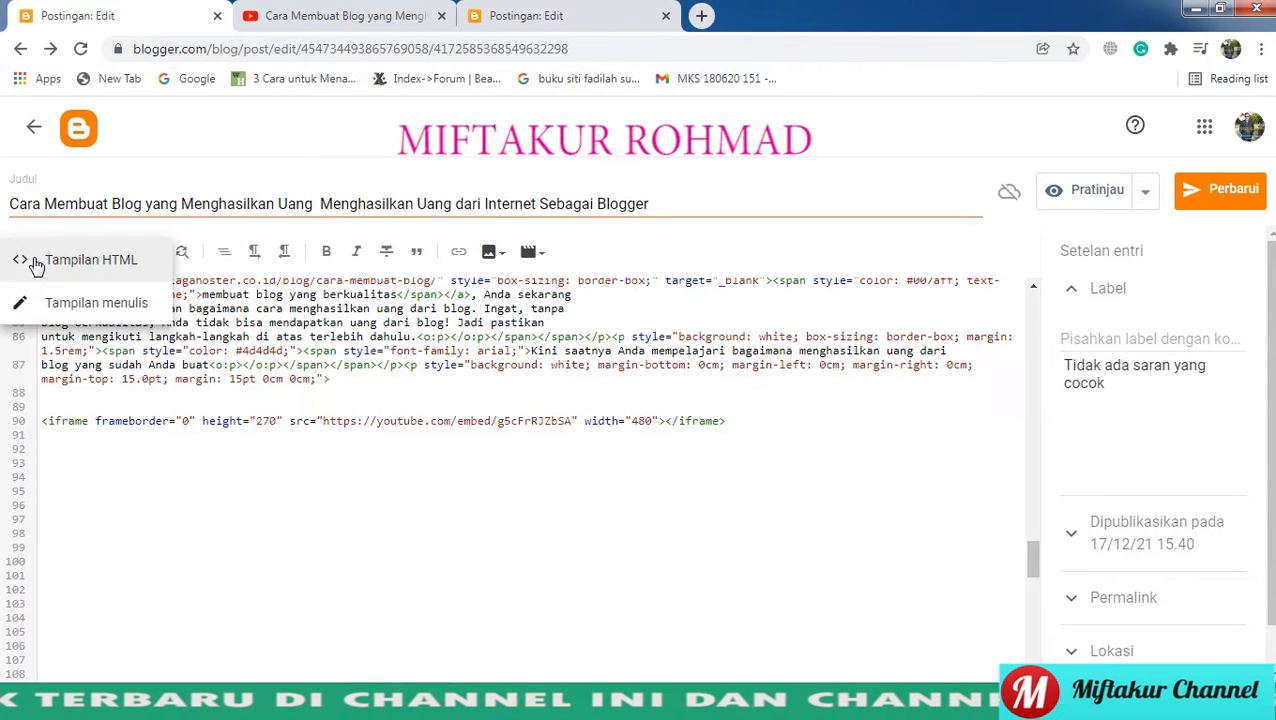
click(60, 311)
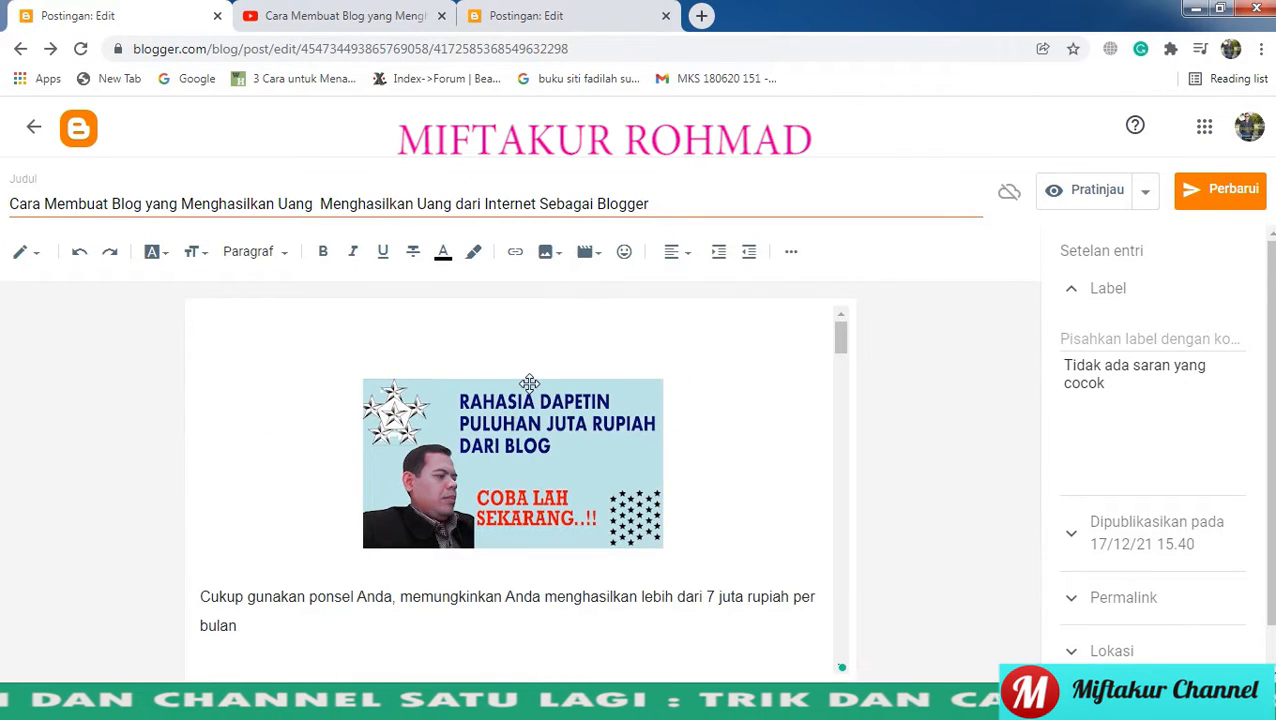
drag(842, 341, 837, 648)
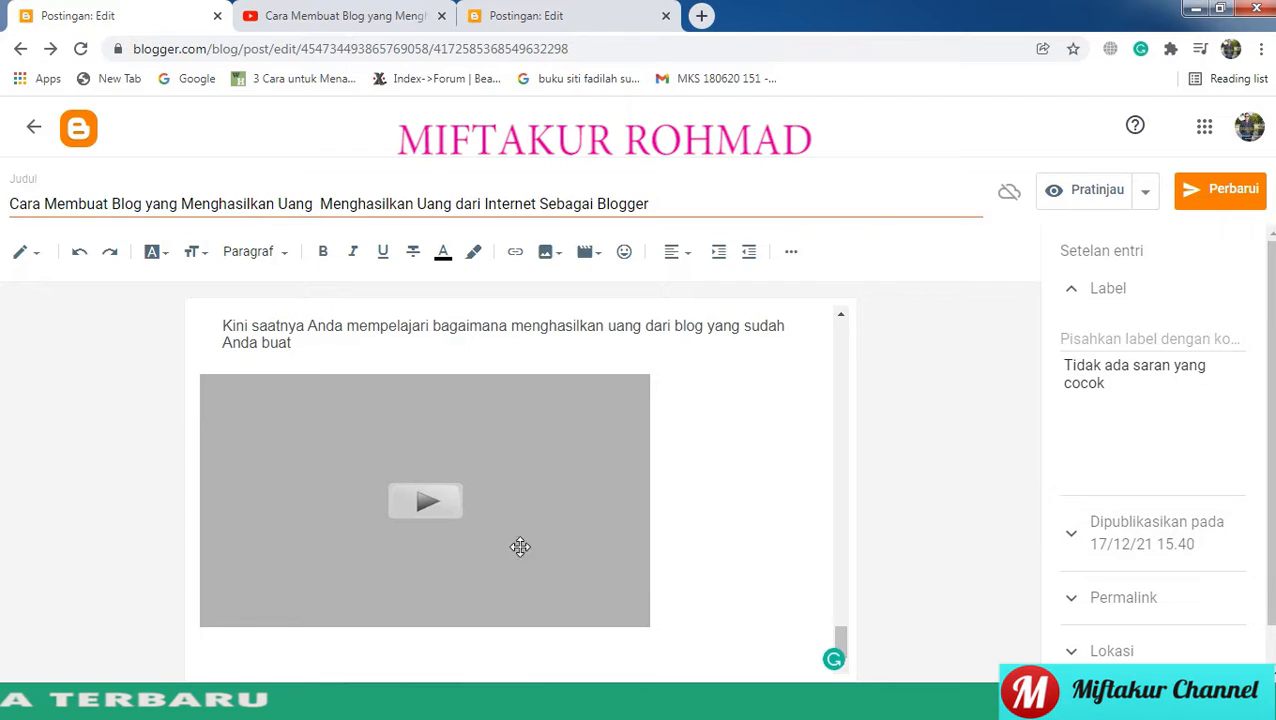
drag(826, 636, 834, 373)
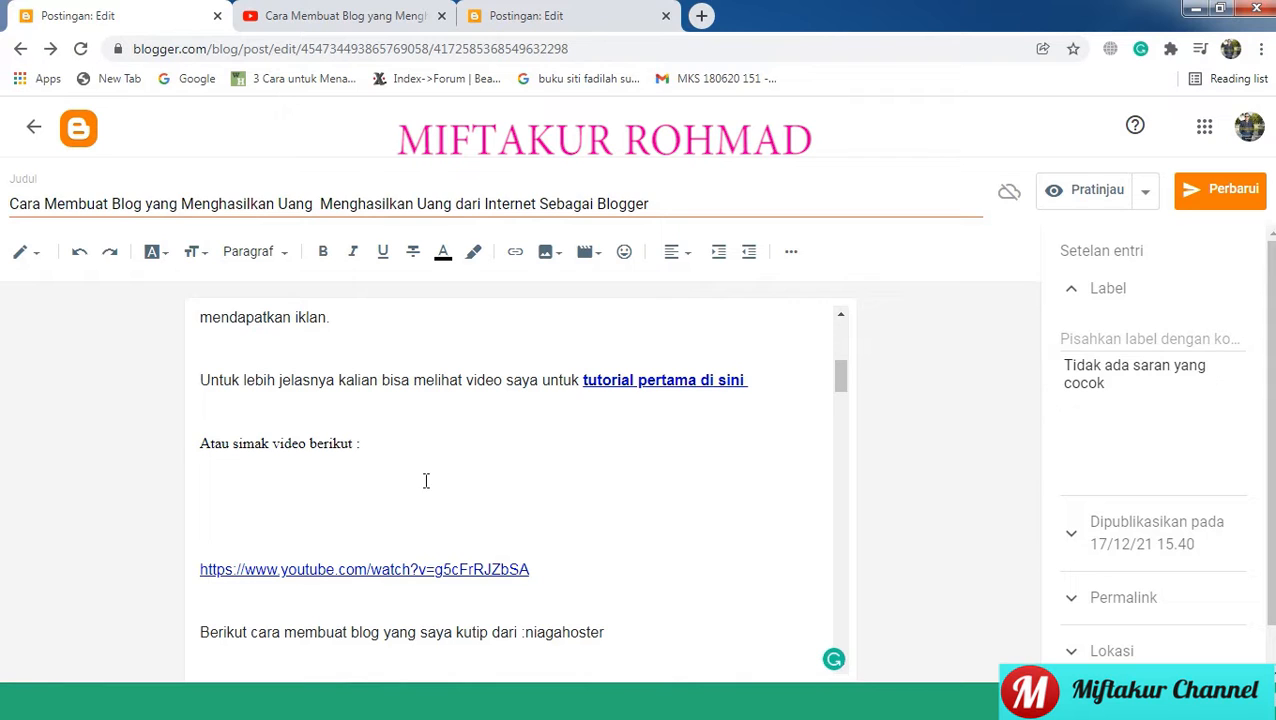
Select and copy the text from the last paragraph above the embedded video back up to the plain YouTube address, and dismiss the download dialog.
drag(843, 372, 838, 582)
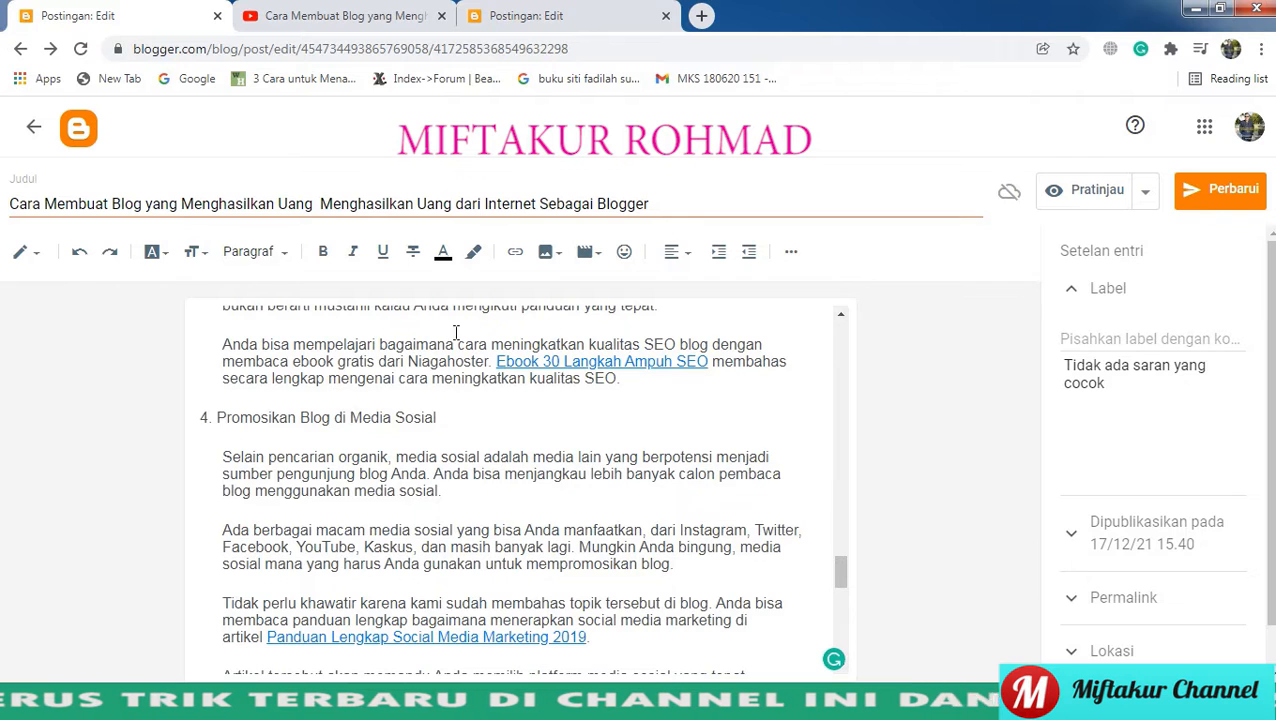
drag(843, 580, 841, 628)
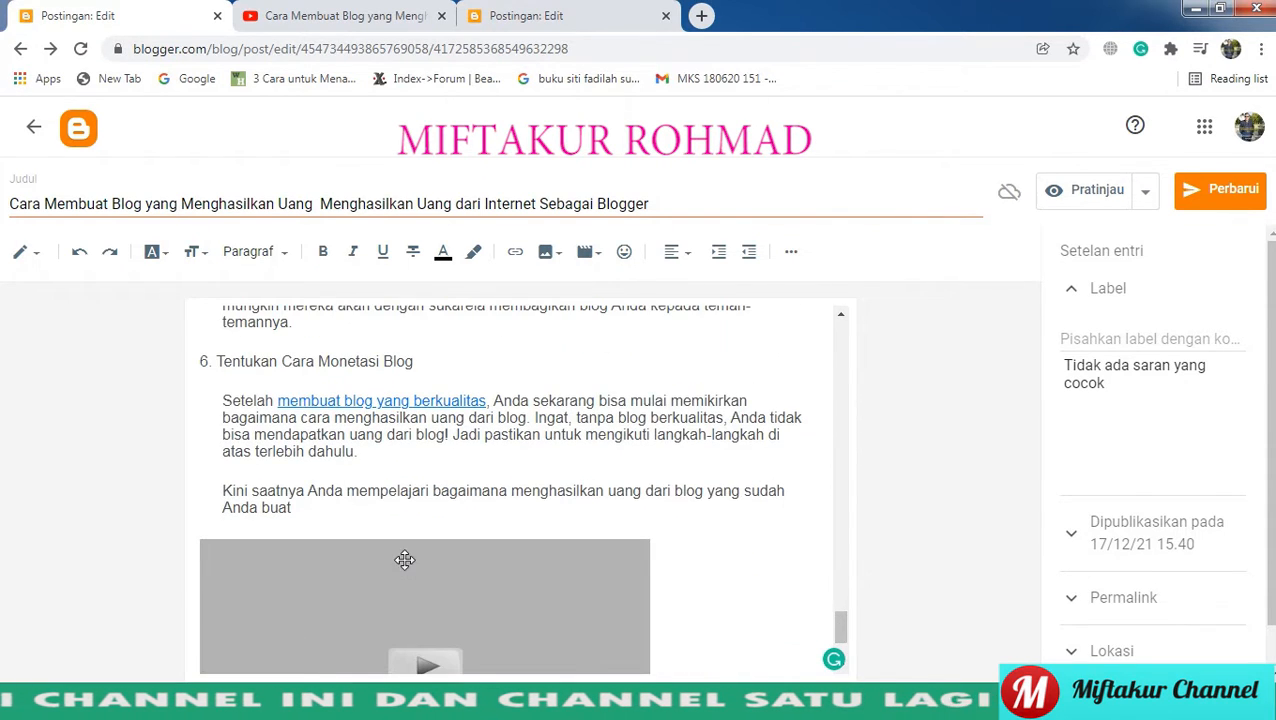
drag(292, 508, 221, 484)
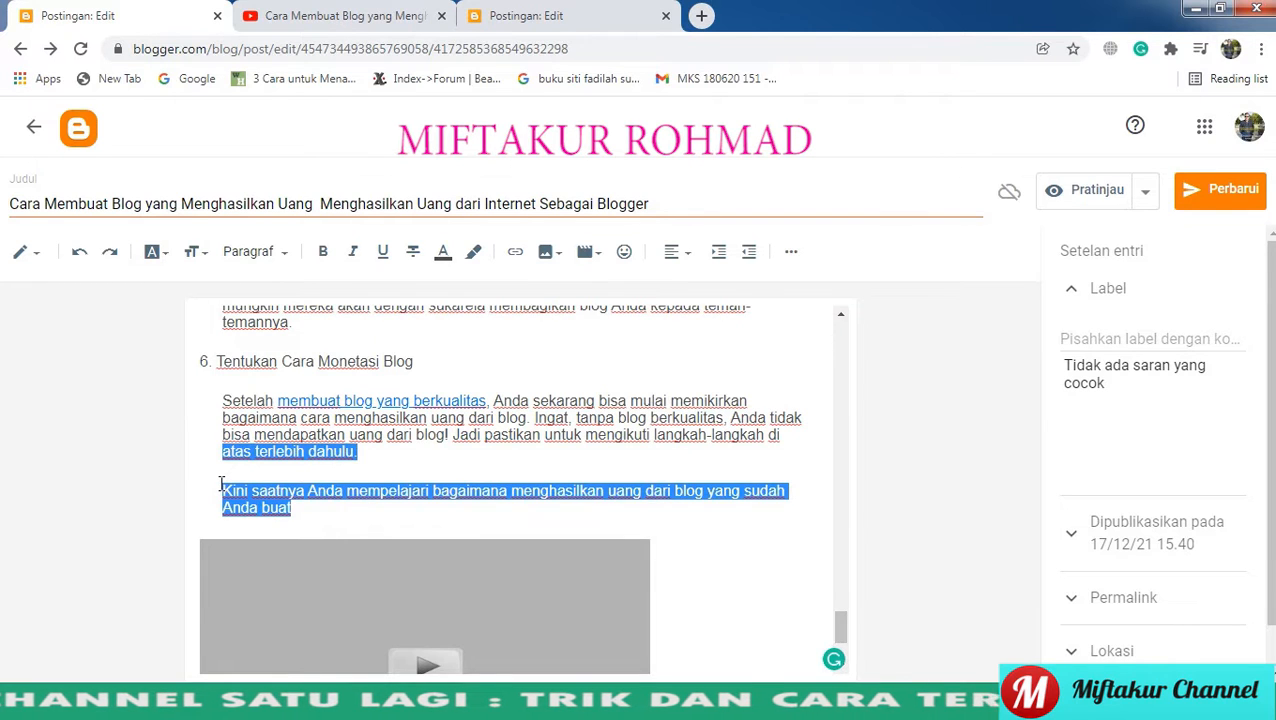
key(shift+Up)
key(shift+Up)
key(shift+Up)
key(shift+Up)
key(shift+Up)
key(shift+Up)
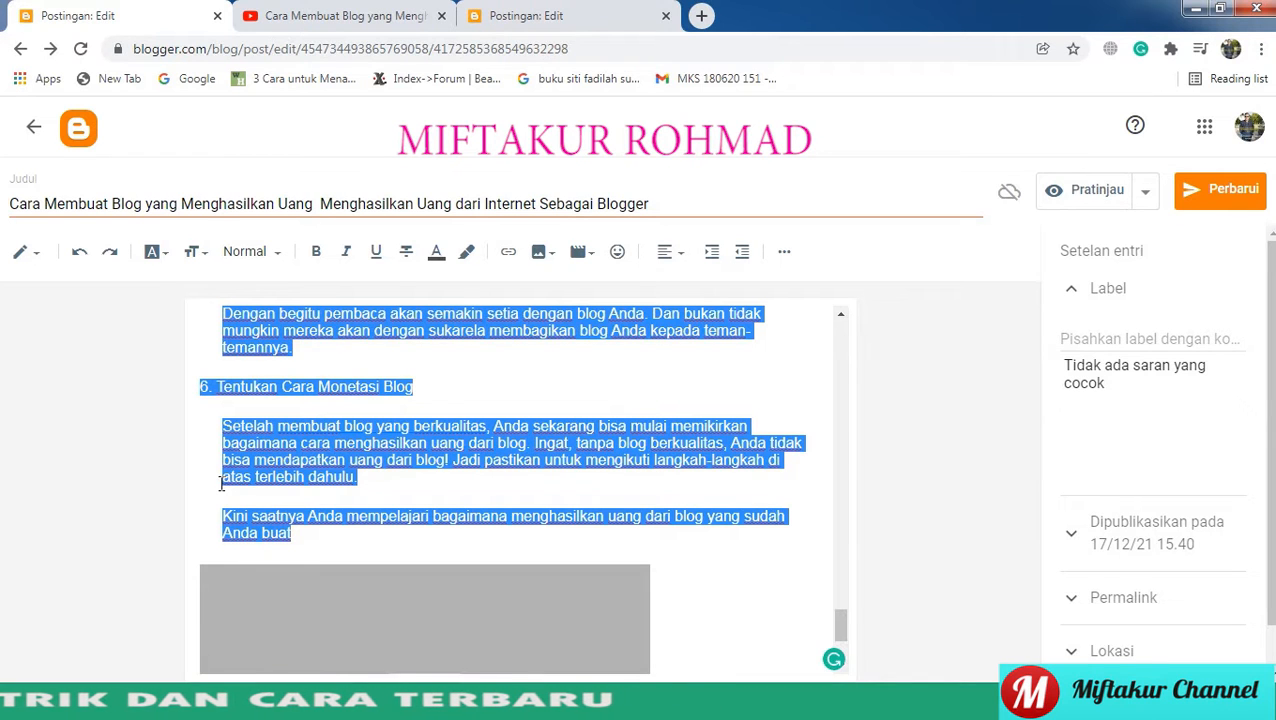
key(shift+Page_Up)
drag(840, 595, 842, 544)
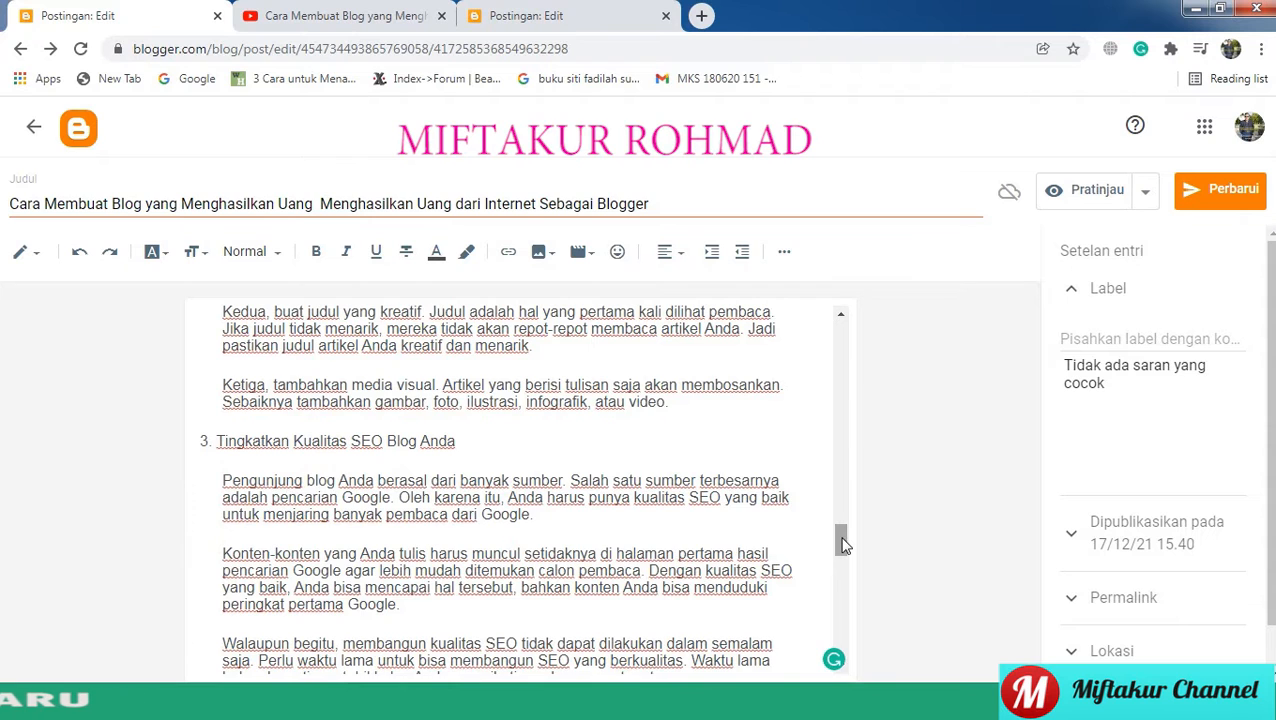
scroll(842, 544, down, 3)
key(shift+Up)
key(shift+Up)
key(shift+Up)
key(shift+Up)
key(shift+Up)
key(shift+Up)
key(shift+Up)
key(shift+Up)
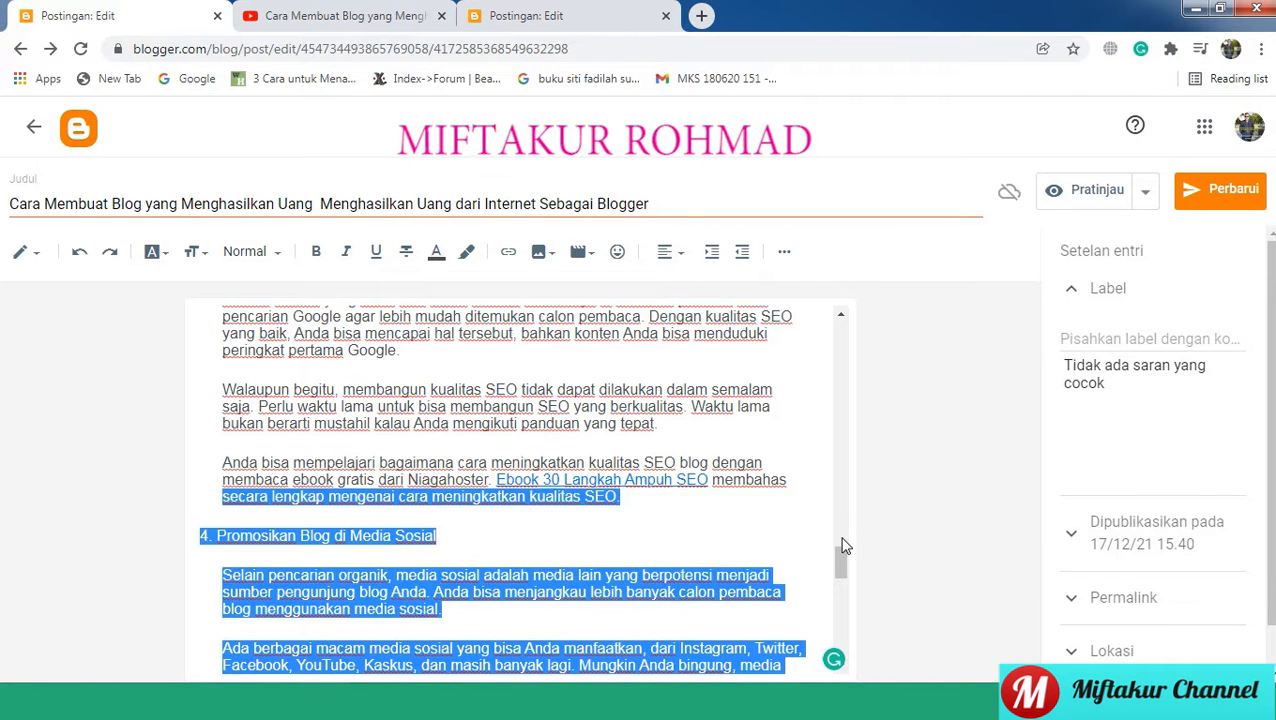
key(shift+Up)
key(shift+Up)
key(shift+Up)
key(shift+Up)
key(shift+Up)
key(shift+Up)
key(shift+Up)
key(shift+Up)
key(shift+Up)
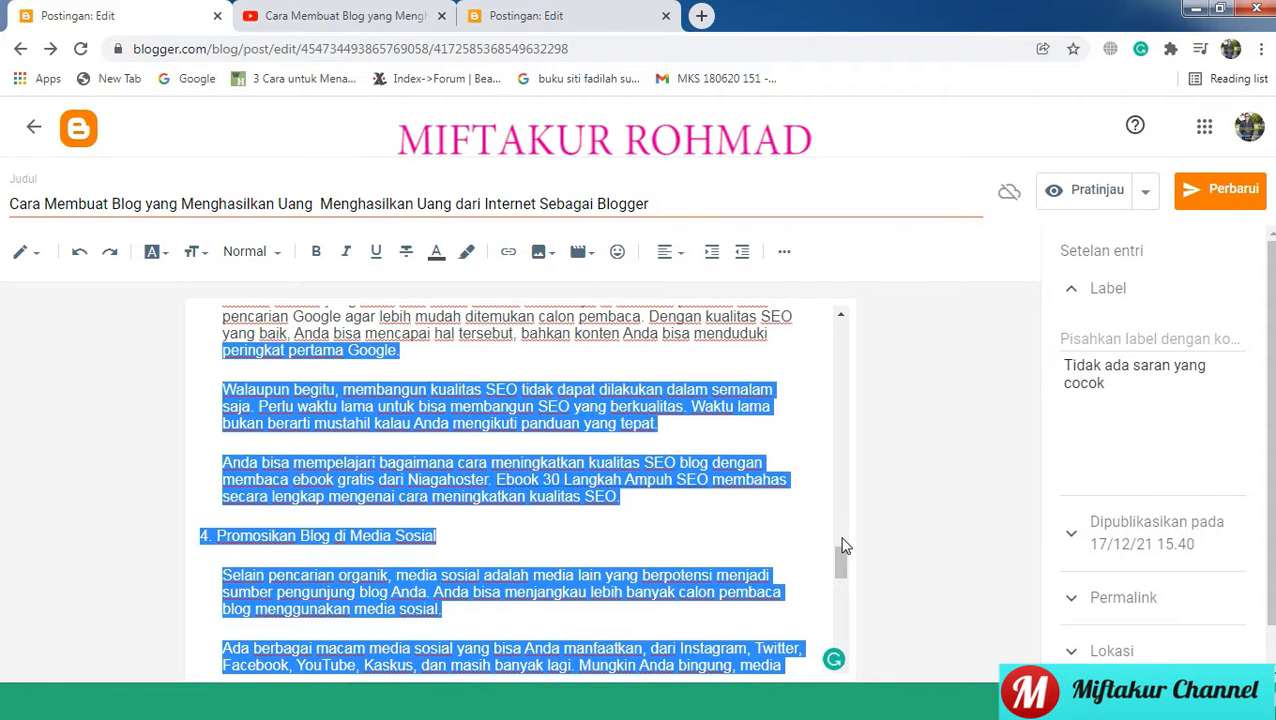
key(shift+Up)
key(shift+Up)
key(shift+Up)
key(shift+Up)
key(shift+Up)
key(shift+Up)
key(shift+Up)
key(shift+Up)
key(shift+Up)
key(shift+Up)
key(shift+Up)
key(shift+Up)
key(shift+Up)
key(shift+Up)
key(shift+Up)
key(shift+Up)
key(shift+Up)
key(shift+Up)
key(shift+Up)
key(shift+Up)
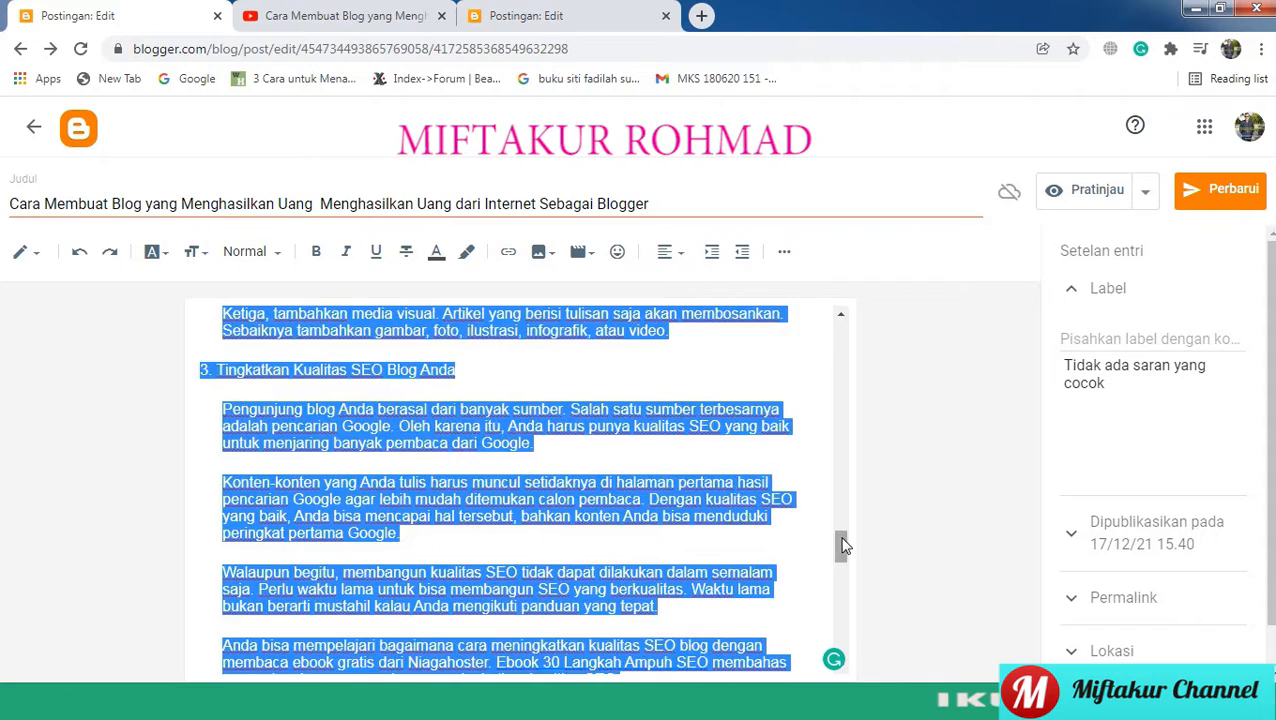
key(shift+Up)
key(shift+Up)
key(shift+Up)
key(shift+Up)
key(shift+Up)
key(shift+Up)
key(shift+Up)
key(shift+Up)
key(shift+Up)
key(shift+Up)
key(shift+Up)
key(shift+Up)
key(shift+Up)
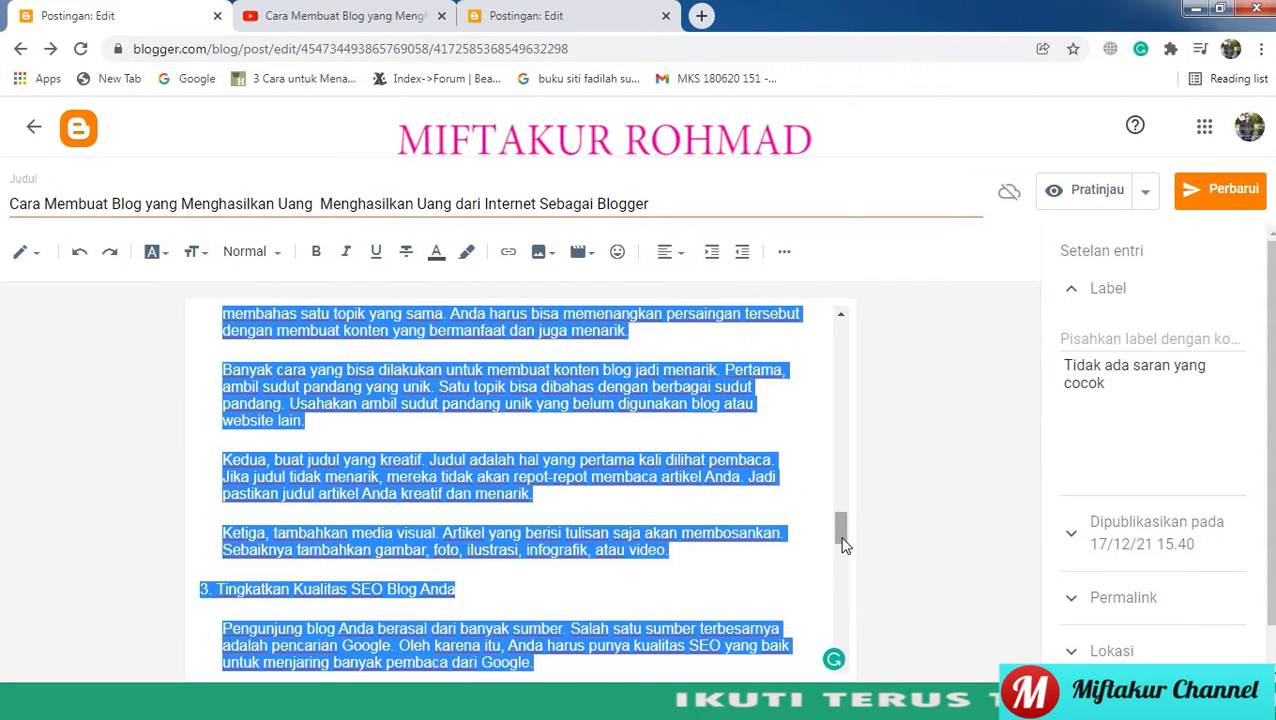
key(shift+Up)
key(shift+Up)
key(shift+Up)
key(shift+Up)
key(shift+Up)
key(shift+Up)
key(shift+Up)
key(shift+Up)
key(shift+Up)
key(shift+Up)
key(shift+Up)
key(shift+Up)
key(shift+Up)
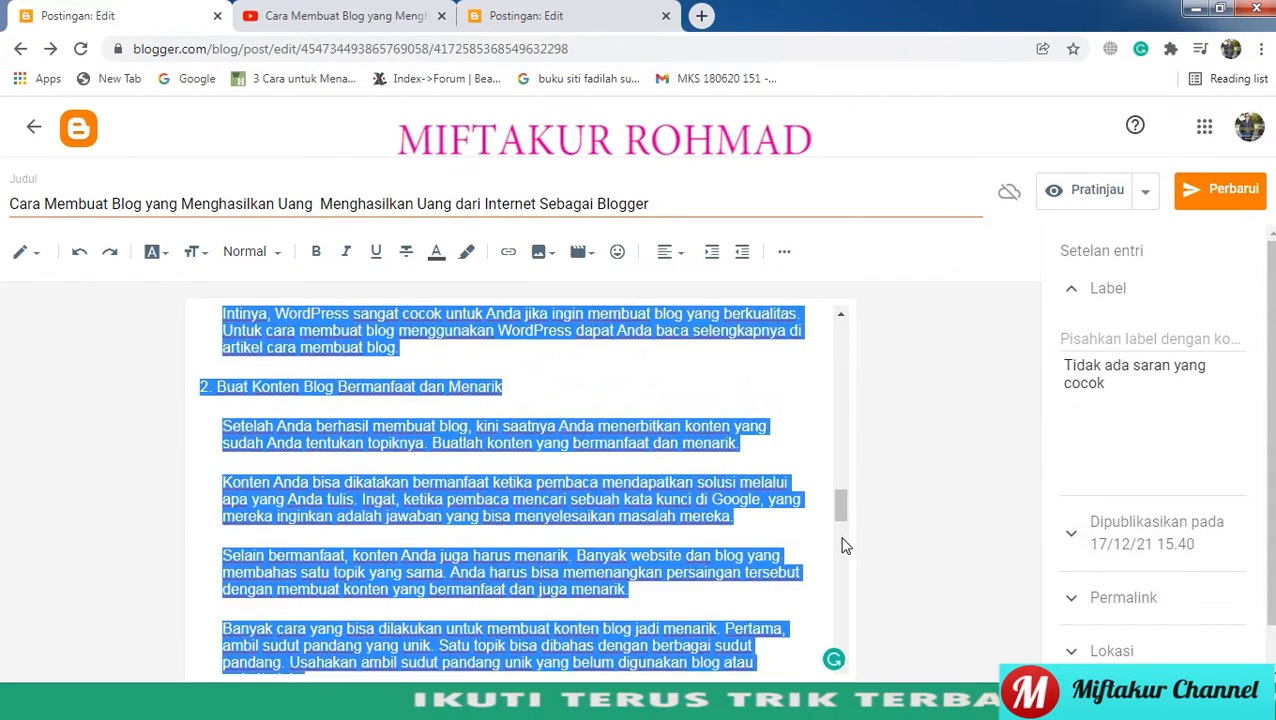
key(shift+Up)
key(shift+Up)
key(shift+Up)
key(shift+Up)
key(shift+Up)
key(shift+Up)
key(shift+Up)
key(shift+Up)
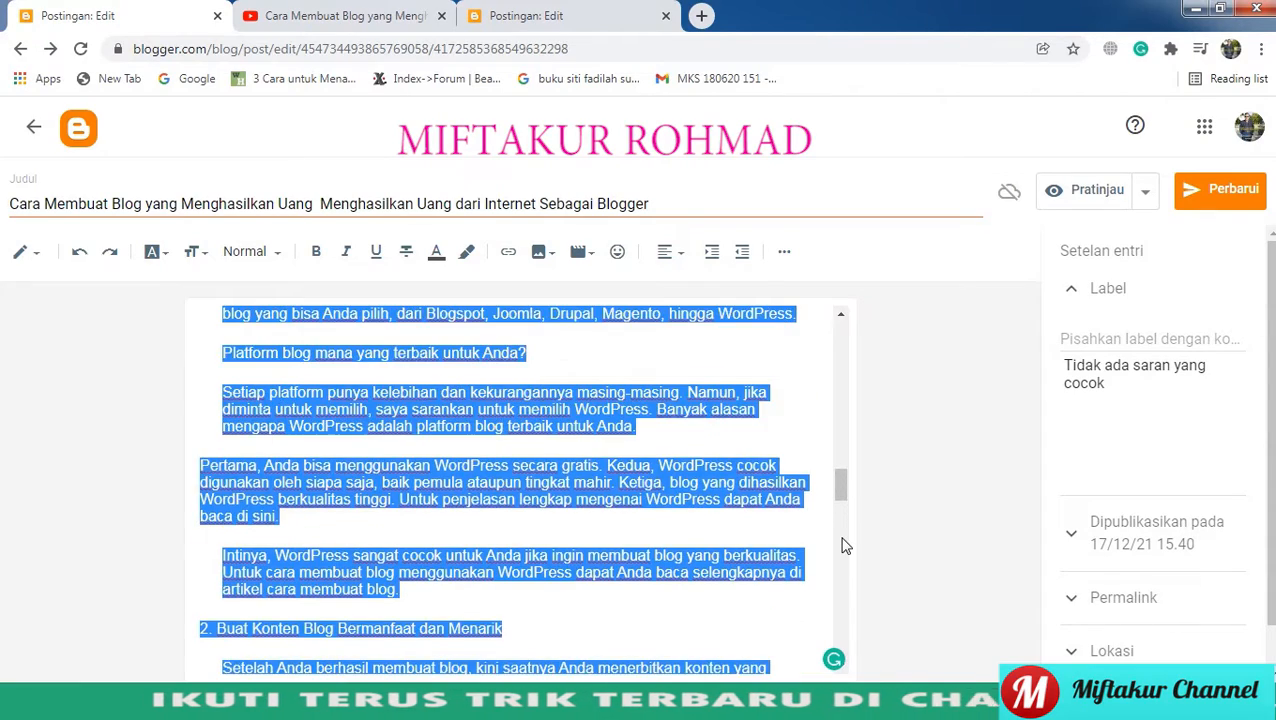
key(shift+Up)
key(shift+Up)
key(shift+Up)
key(shift+Up)
key(shift+Up)
key(shift+Up)
key(shift+Up)
key(shift+Up)
key(shift+Up)
key(shift+Up)
key(shift+Up)
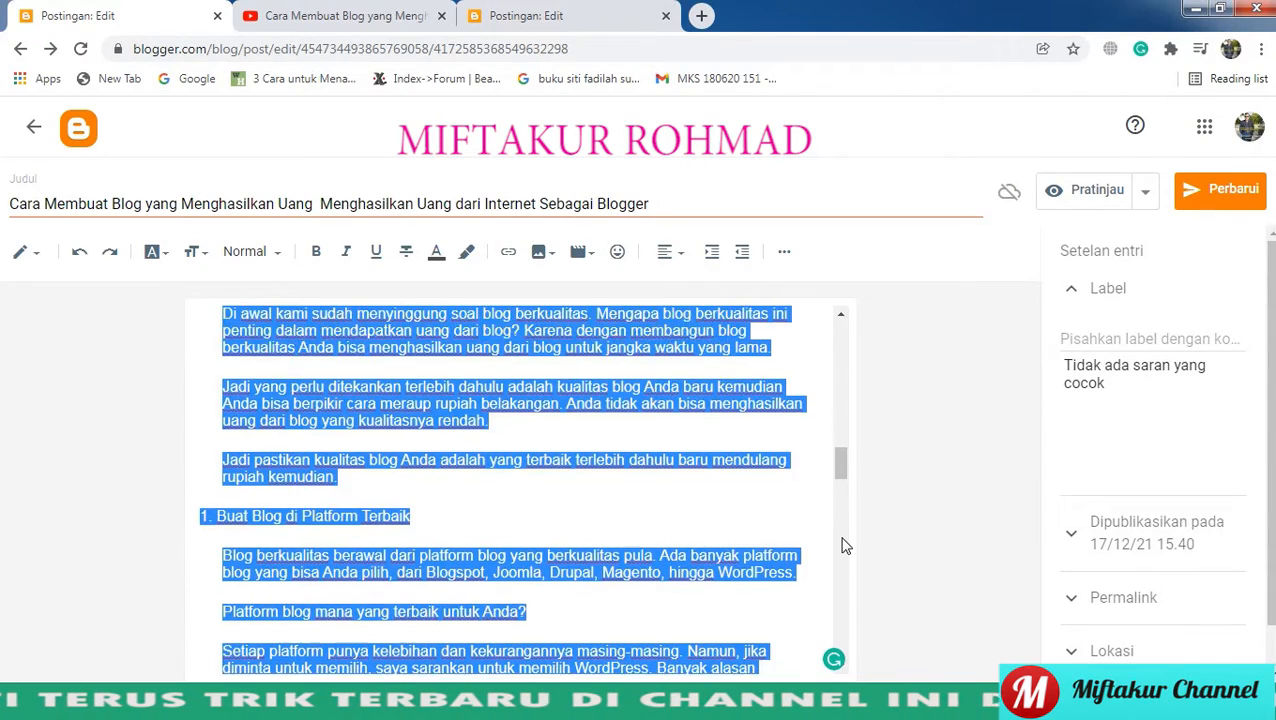
key(shift+Up)
key(shift+Up)
key(shift+Up)
key(shift+Up)
key(shift+Up)
key(shift+Up)
key(shift+Up)
key(shift+Up)
key(shift+Up)
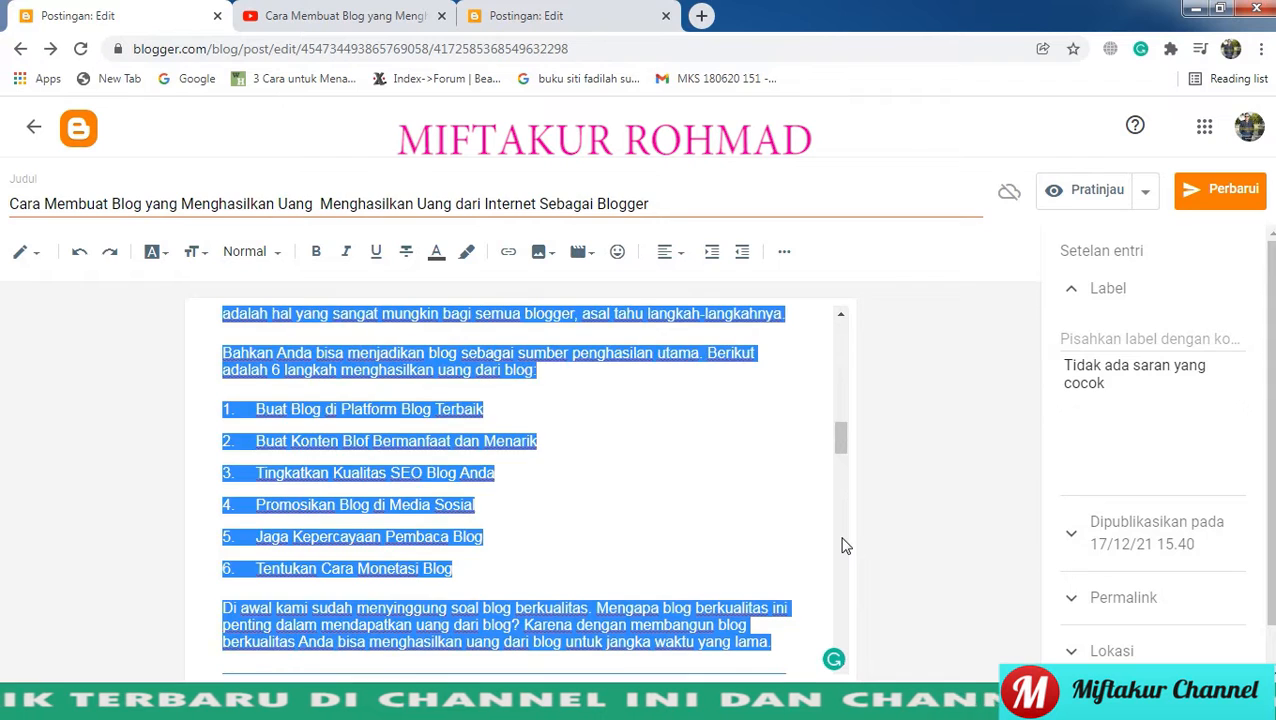
key(shift+Up)
key(shift+Up)
key(shift+Up)
key(shift+Up)
key(shift+Up)
key(shift+Up)
key(shift+Up)
key(shift+Up)
key(shift+Up)
key(shift+Up)
key(shift+Up)
key(shift+Up)
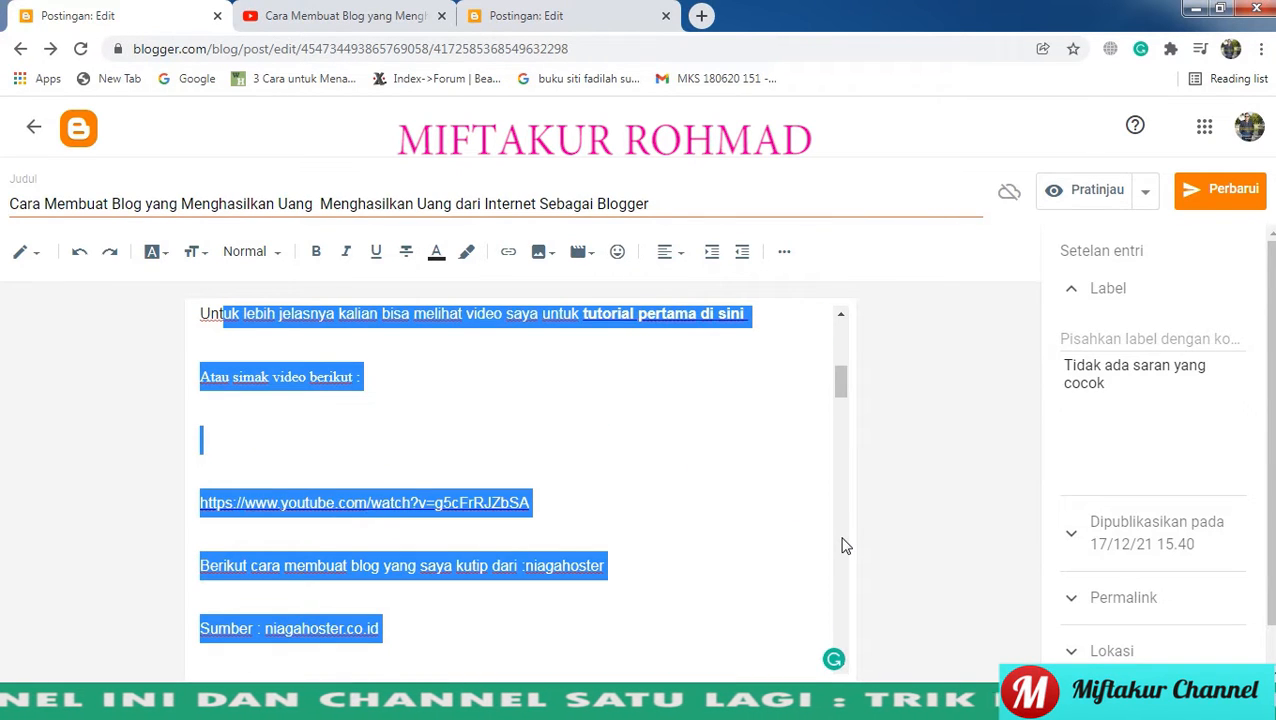
key(shift+Down)
key(shift+Down)
key(shift+Down)
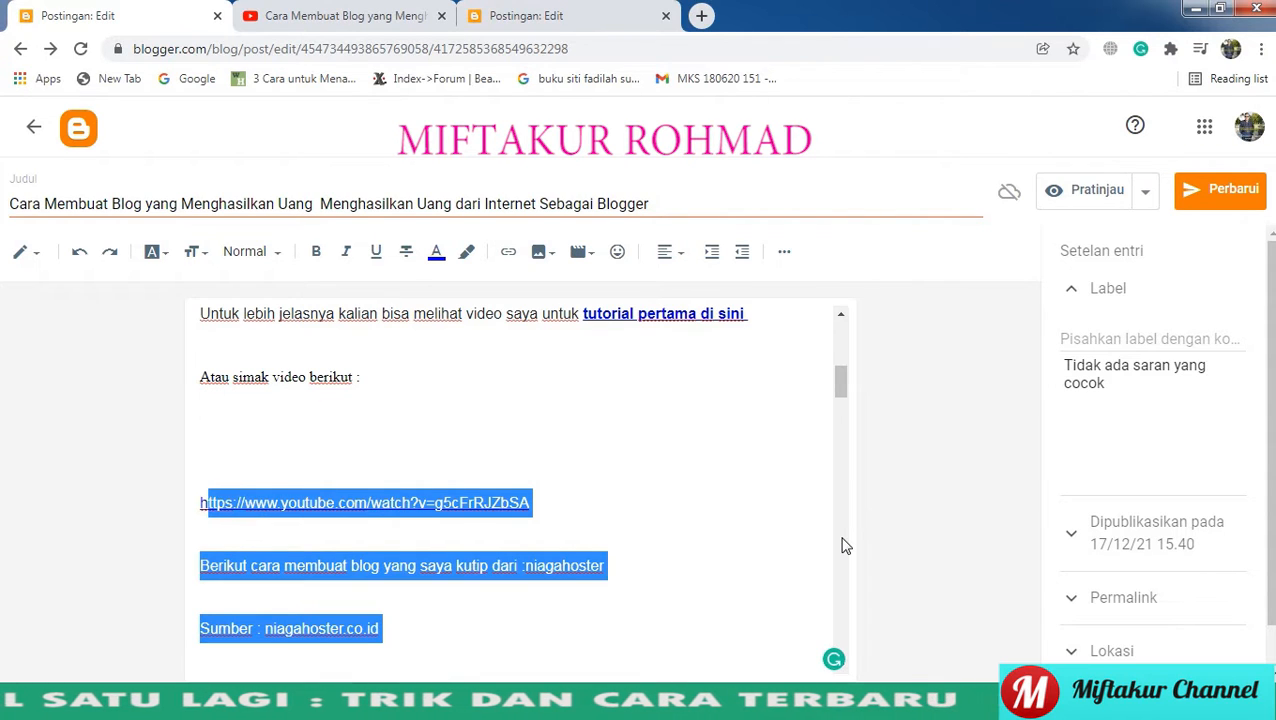
key(shift+Left)
key(shift+Left)
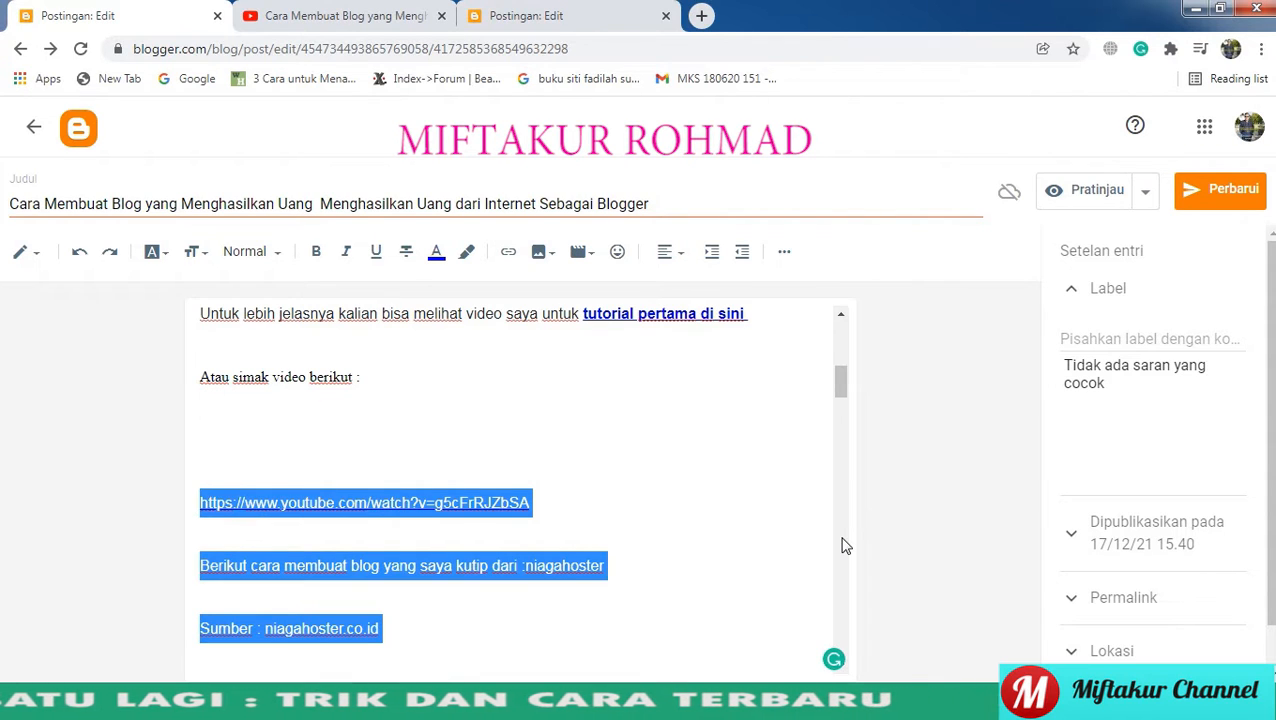
right_click(387, 503)
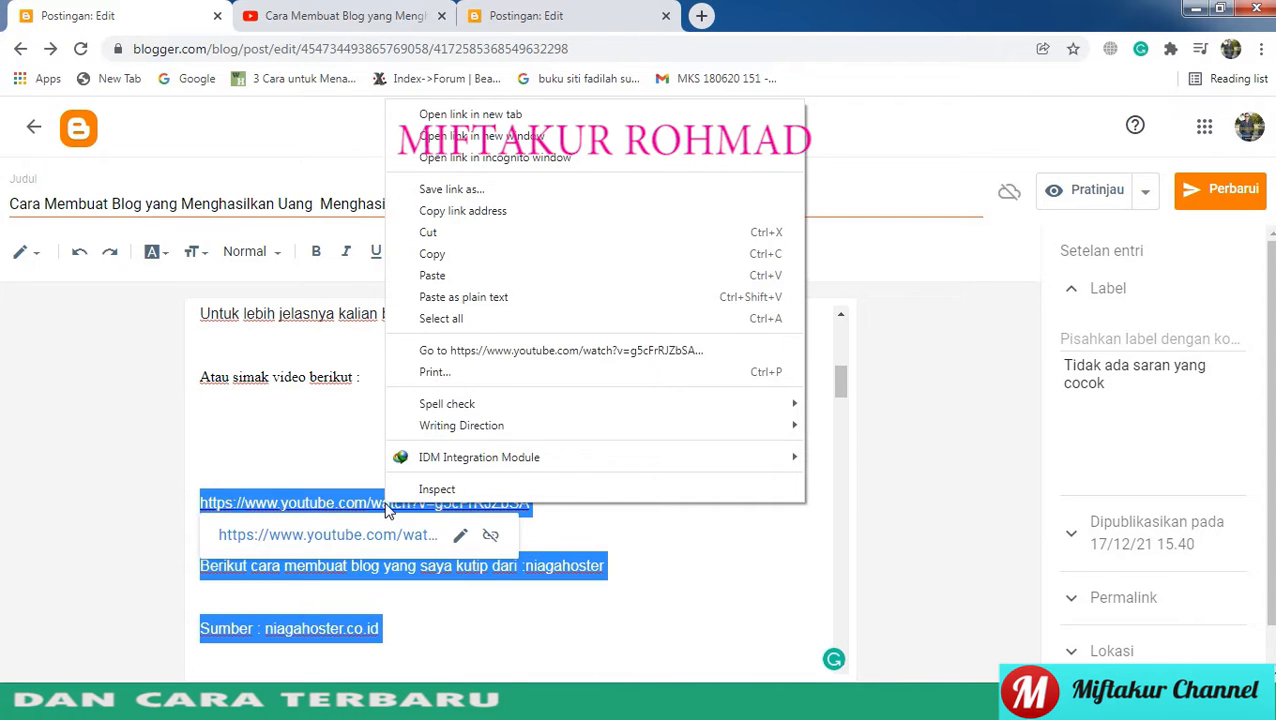
click(480, 254)
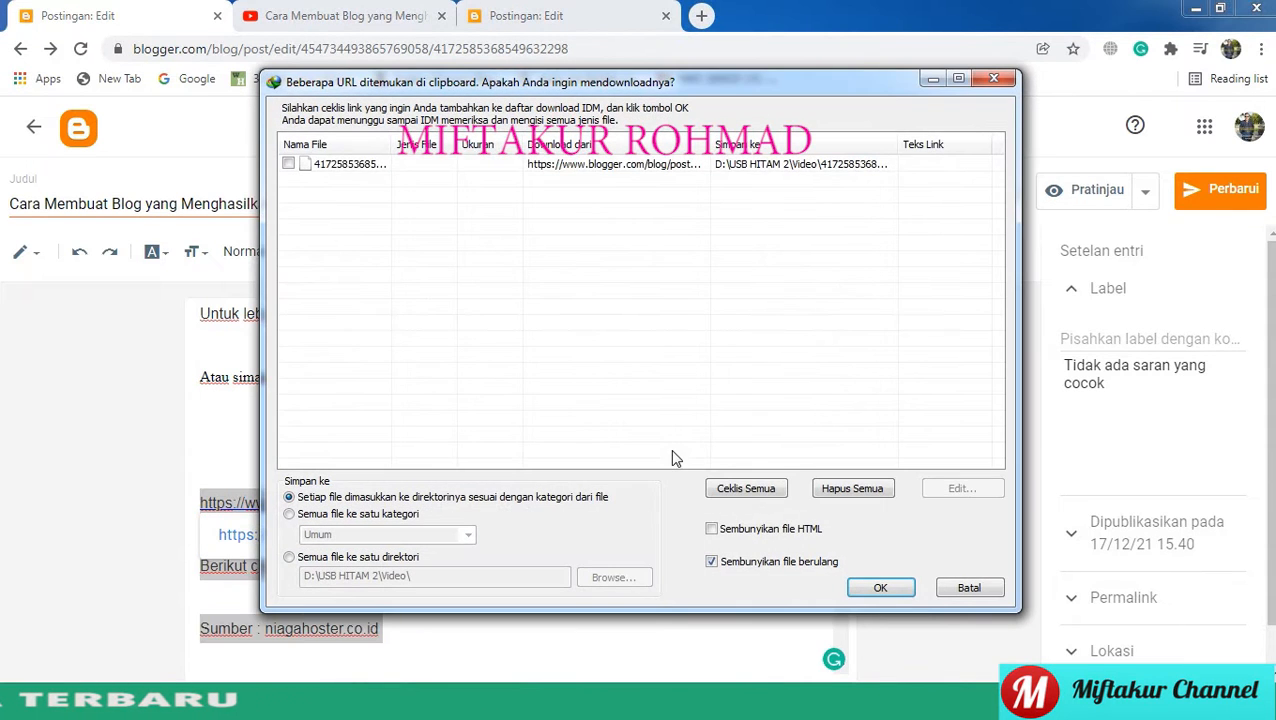
click(958, 586)
click(958, 586)
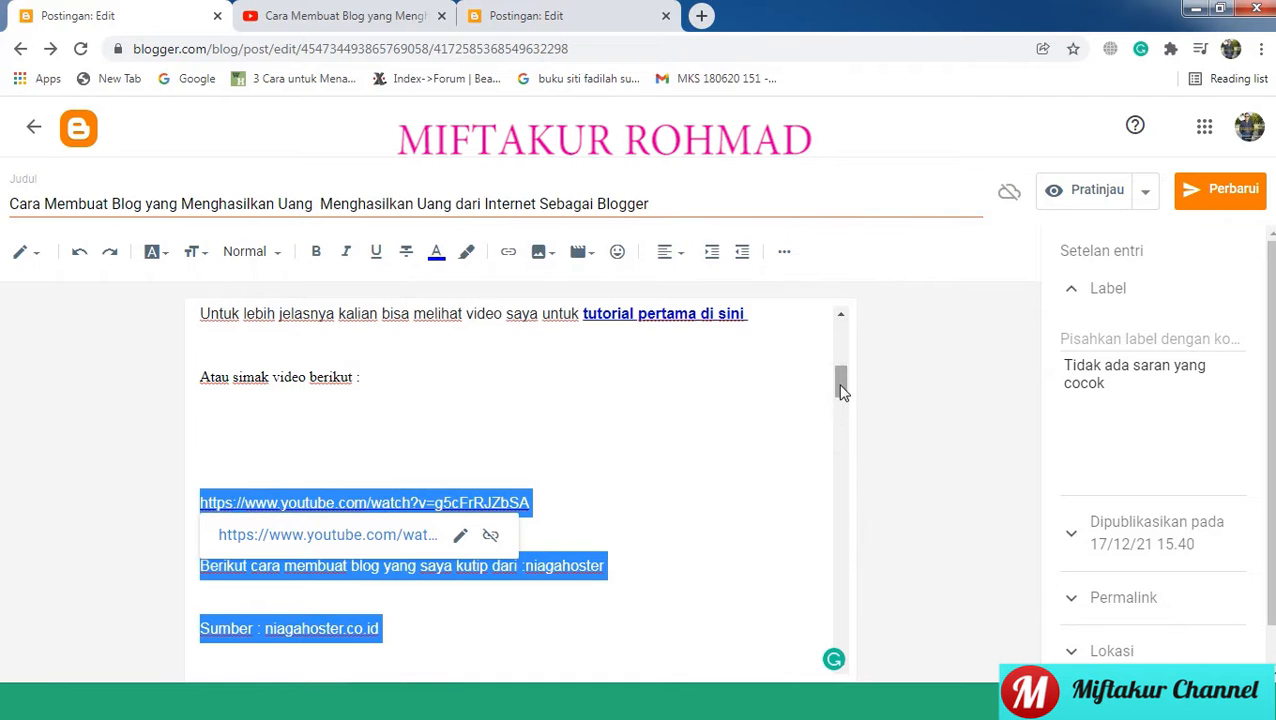
Paste the copied article text on a new line below the embedded video at the end of the post.
drag(840, 392, 834, 648)
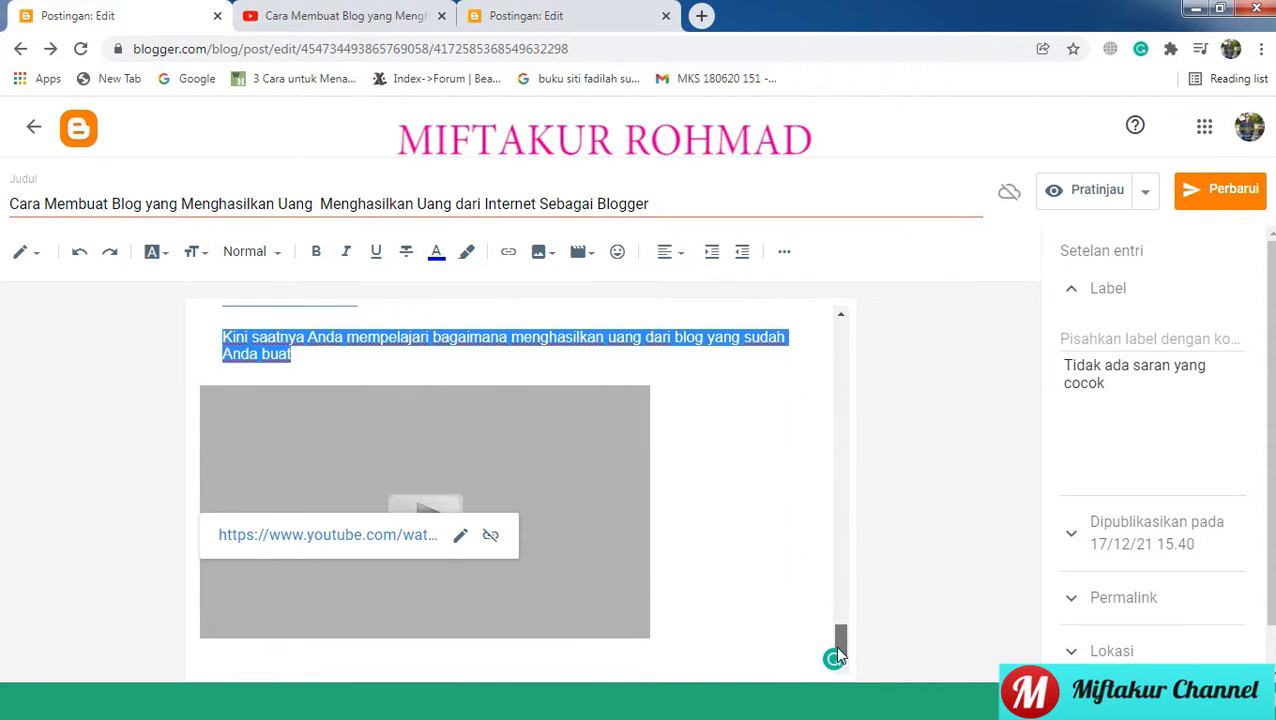
click(701, 623)
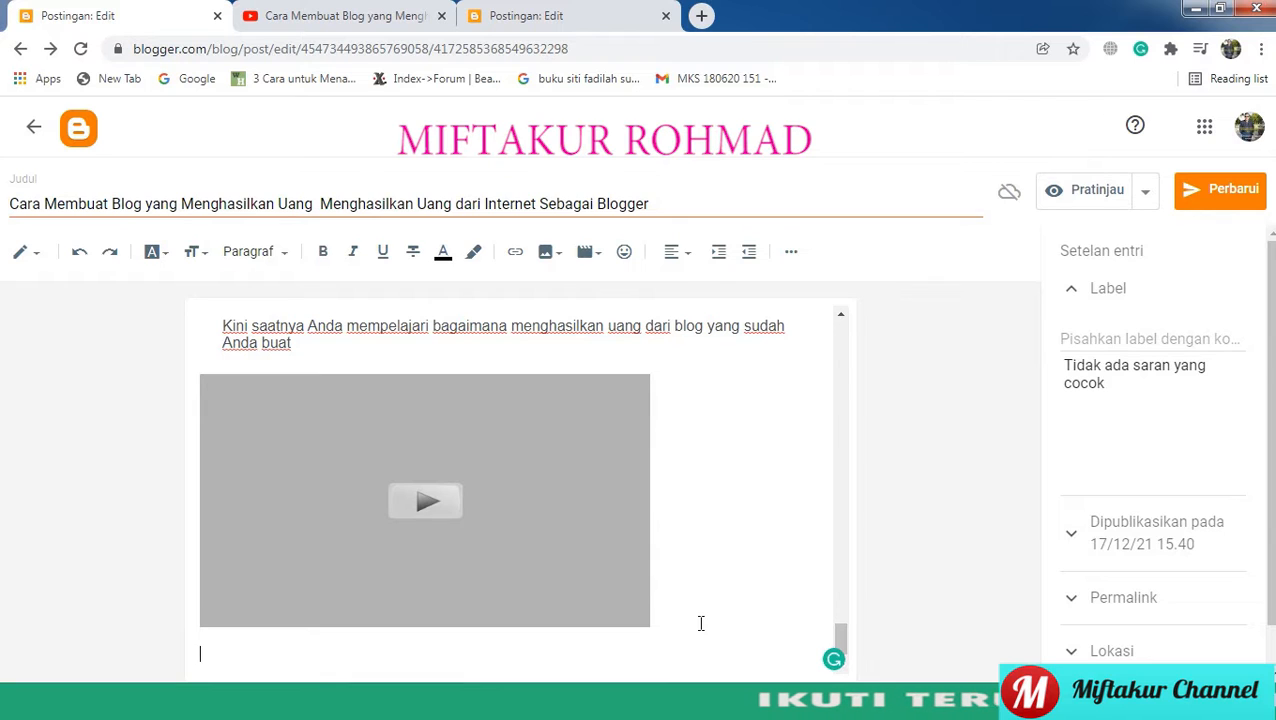
key(Return)
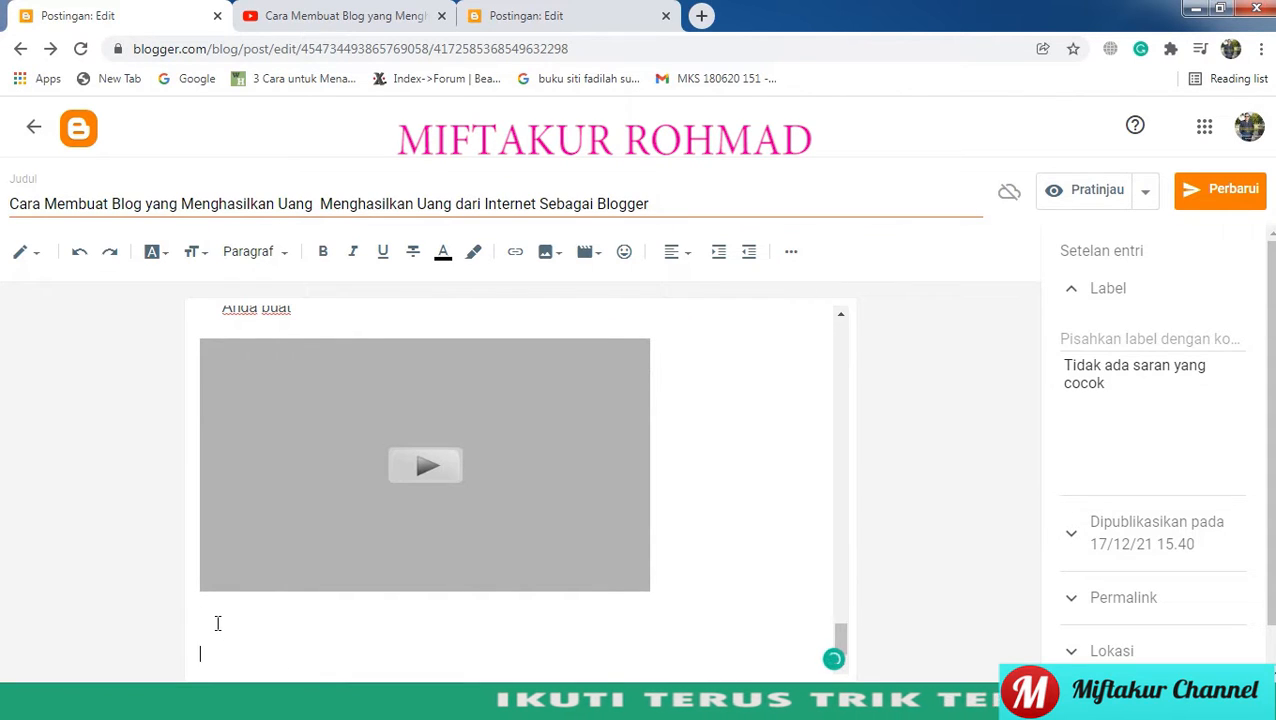
right_click(210, 655)
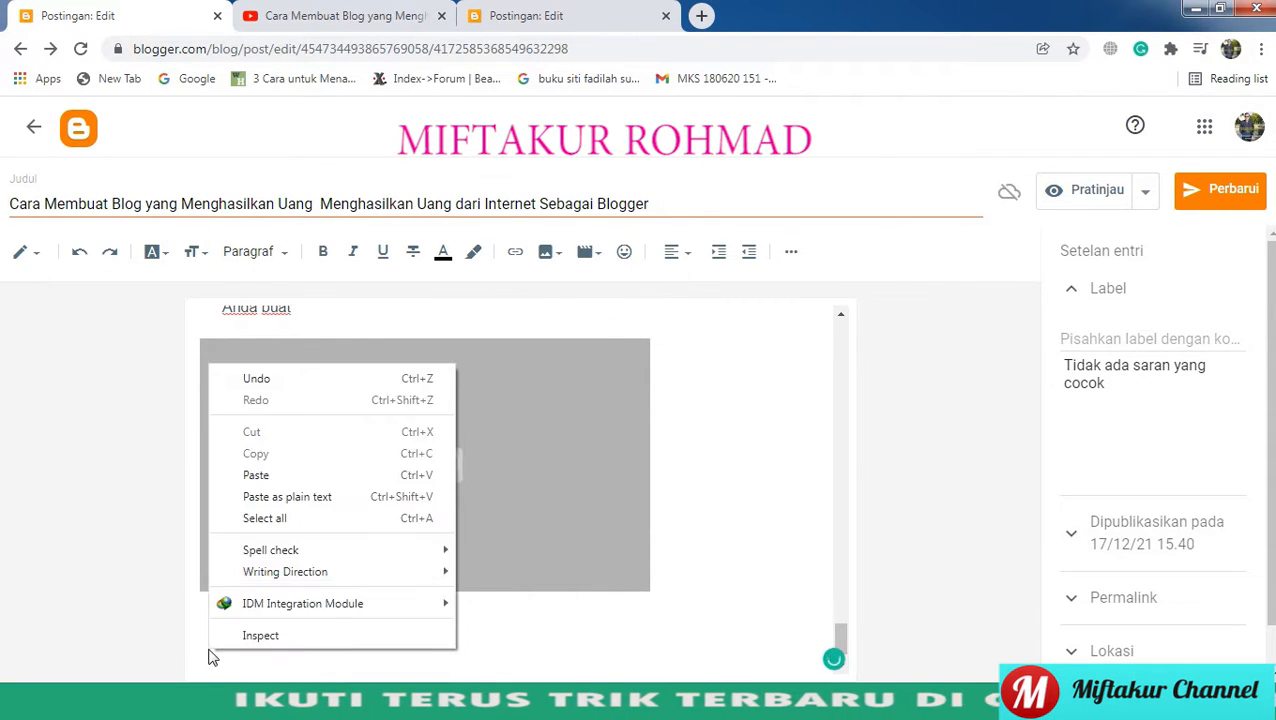
click(320, 474)
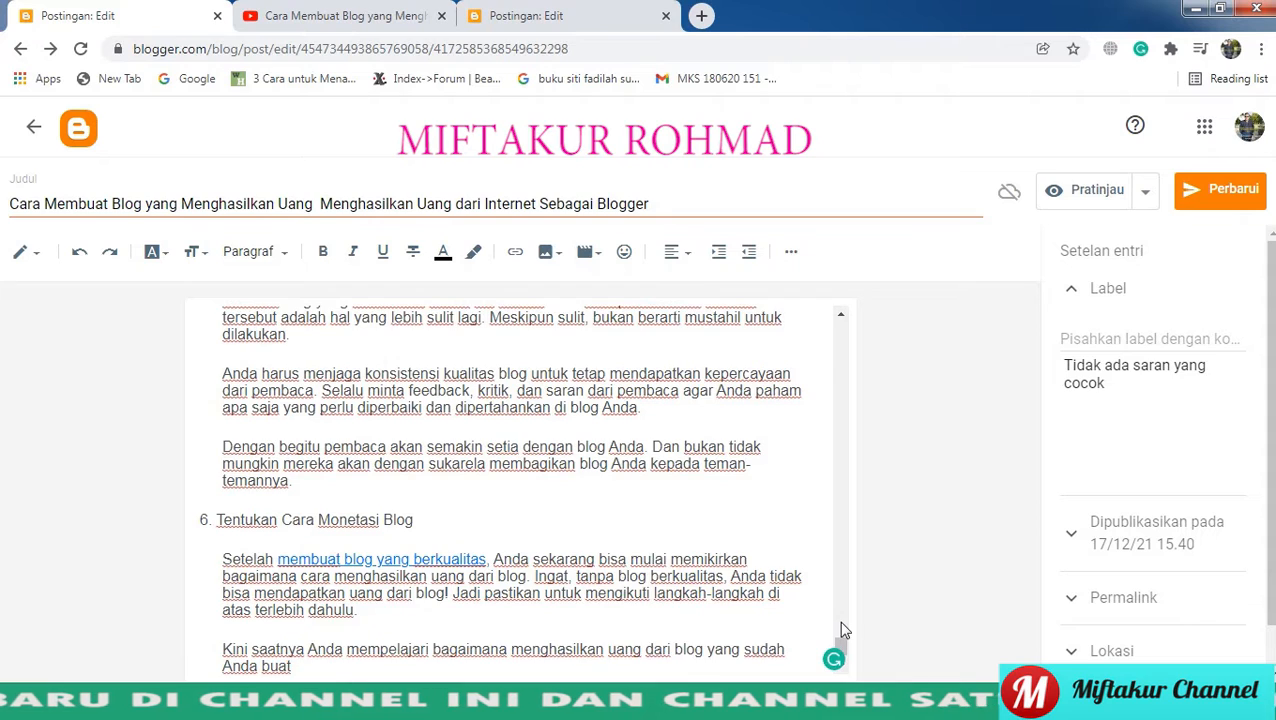
Select and delete the original text from the last paragraph above the embedded video up to the plain YouTube address, closing the Windows color scheme dialog.
drag(841, 630, 843, 503)
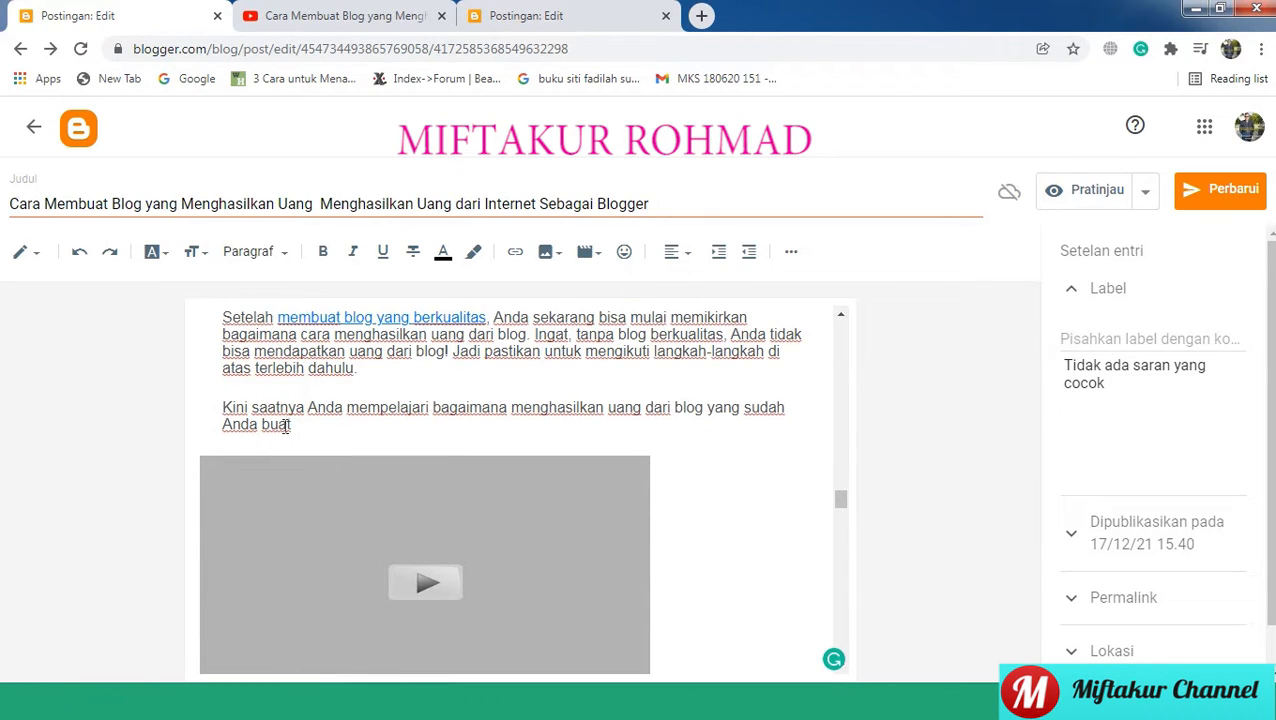
mouse_move(278, 425)
mouse_down()
mouse_move(290, 425)
mouse_move(270, 425)
mouse_move(267, 407)
mouse_up()
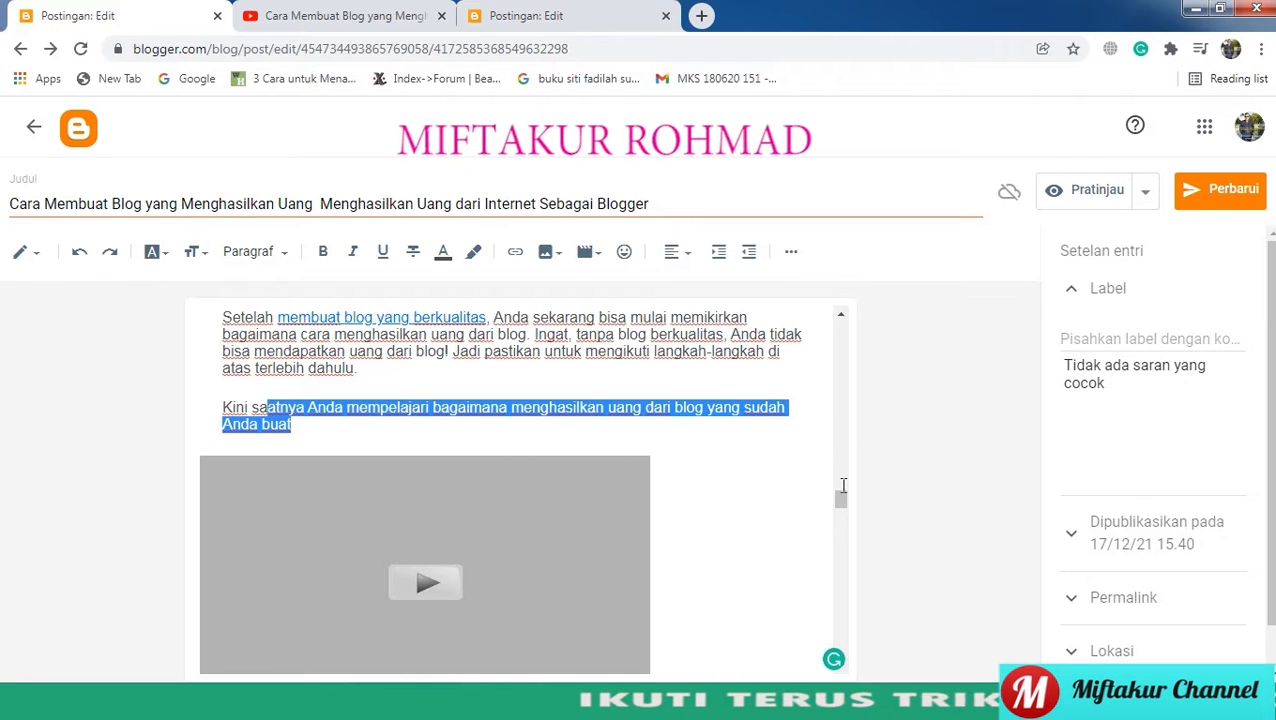
drag(841, 497, 841, 490)
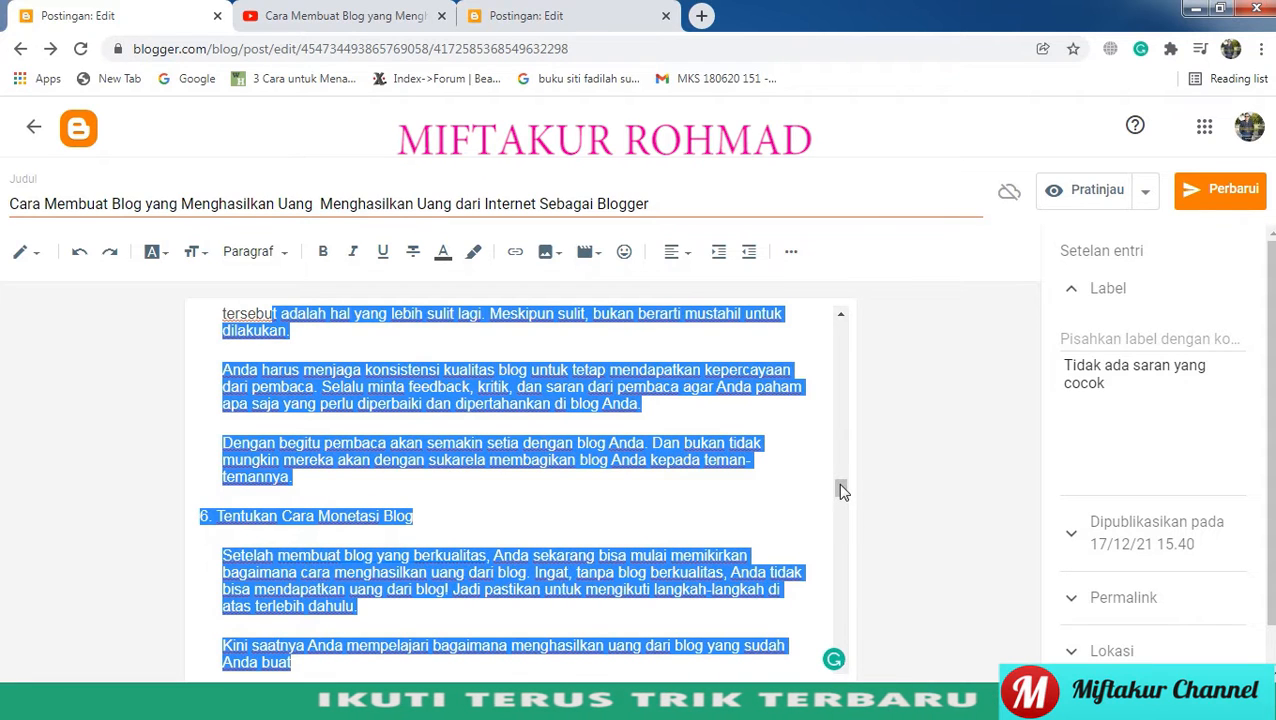
key(shift+Page_Down)
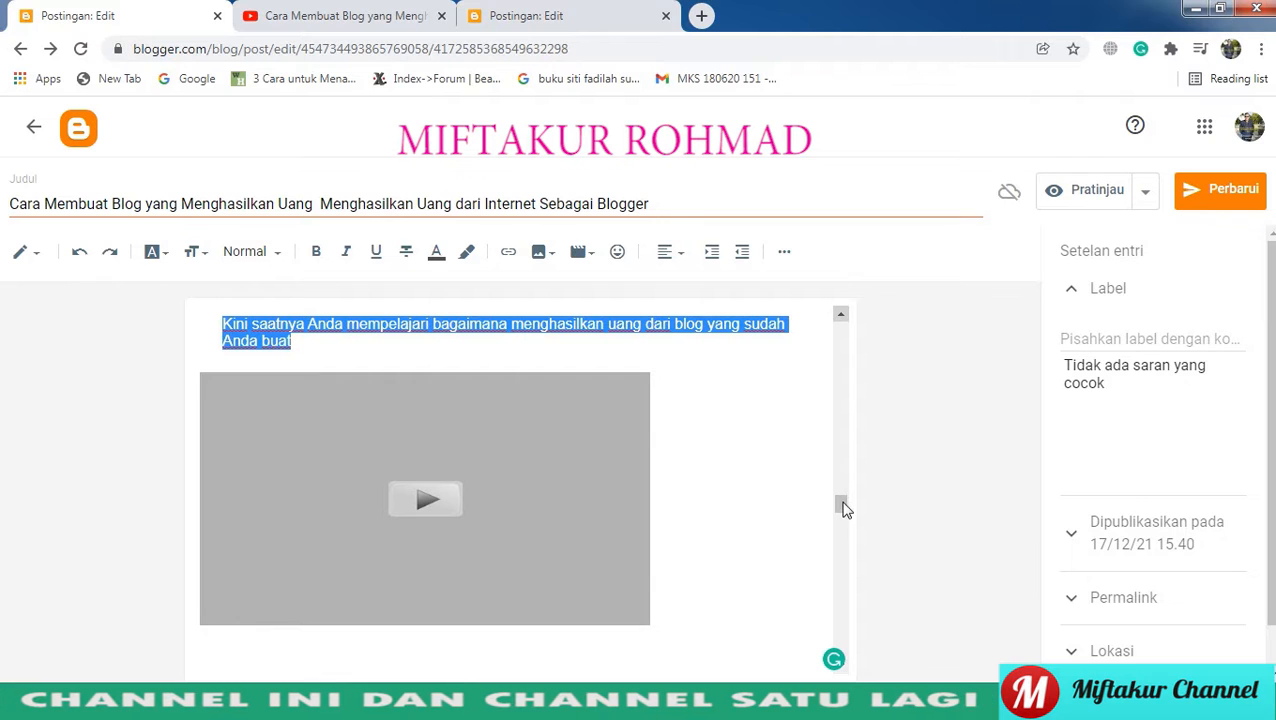
click(843, 392)
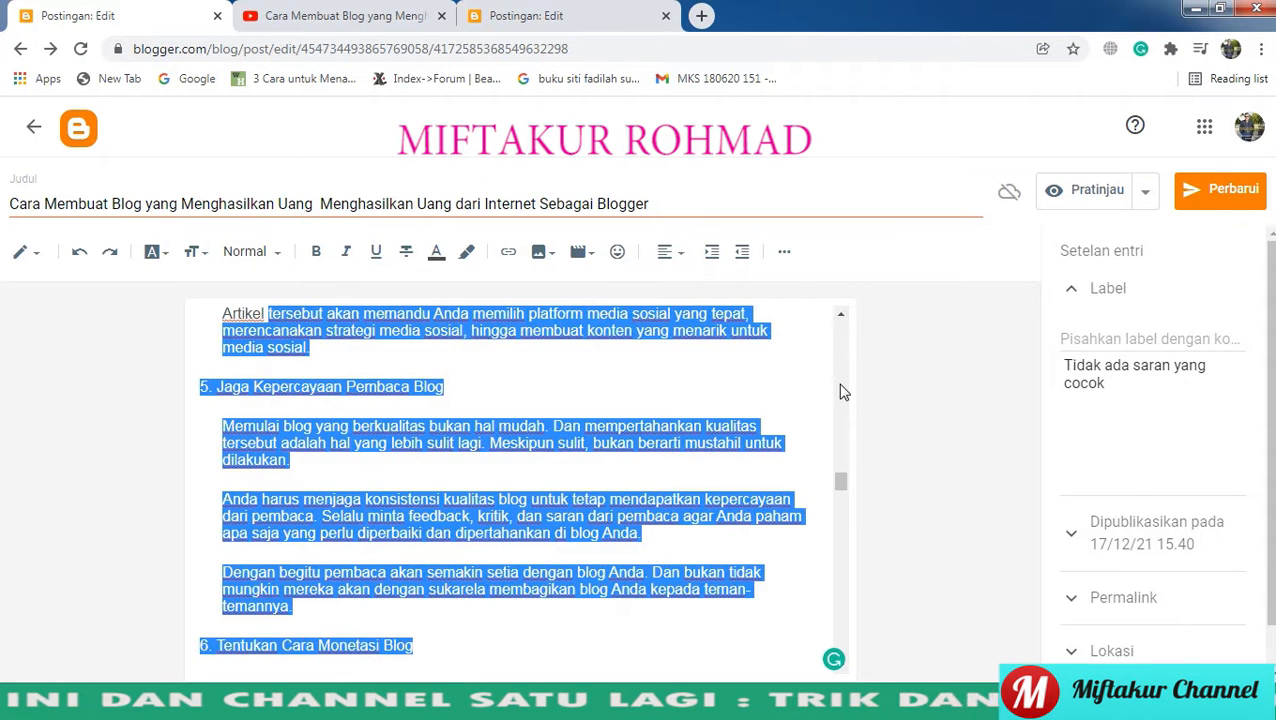
click(839, 423)
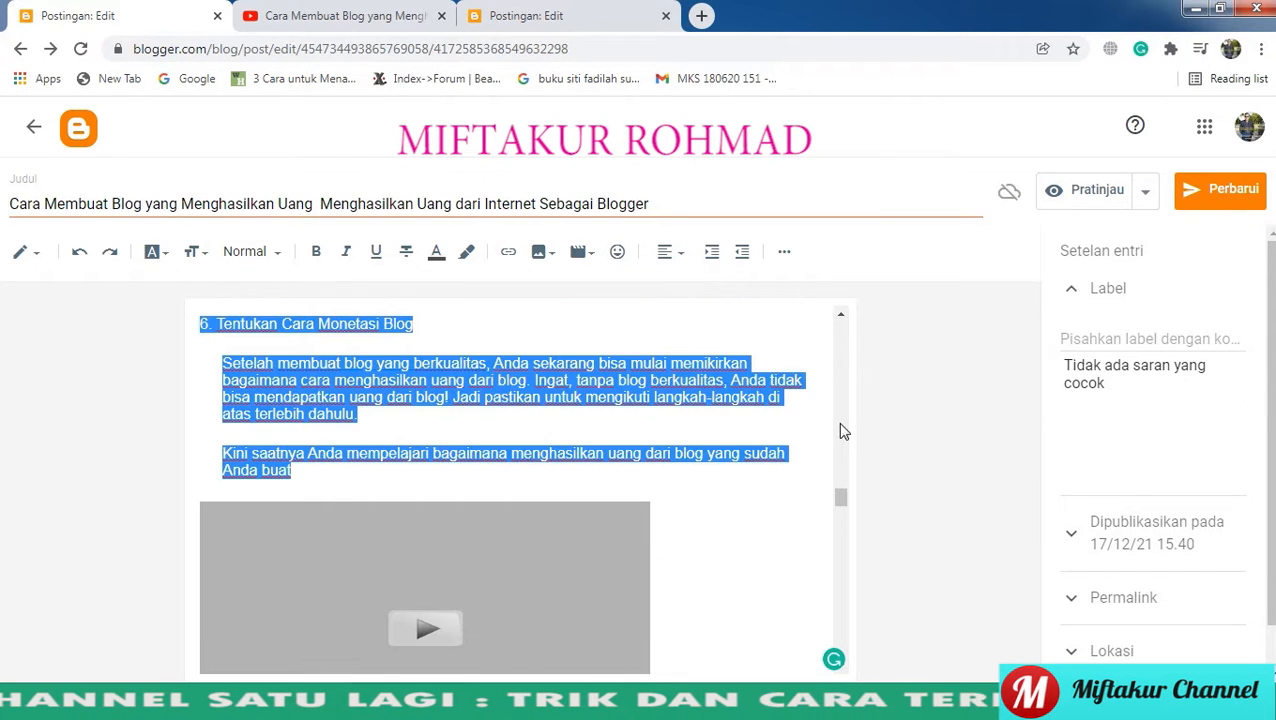
click(838, 423)
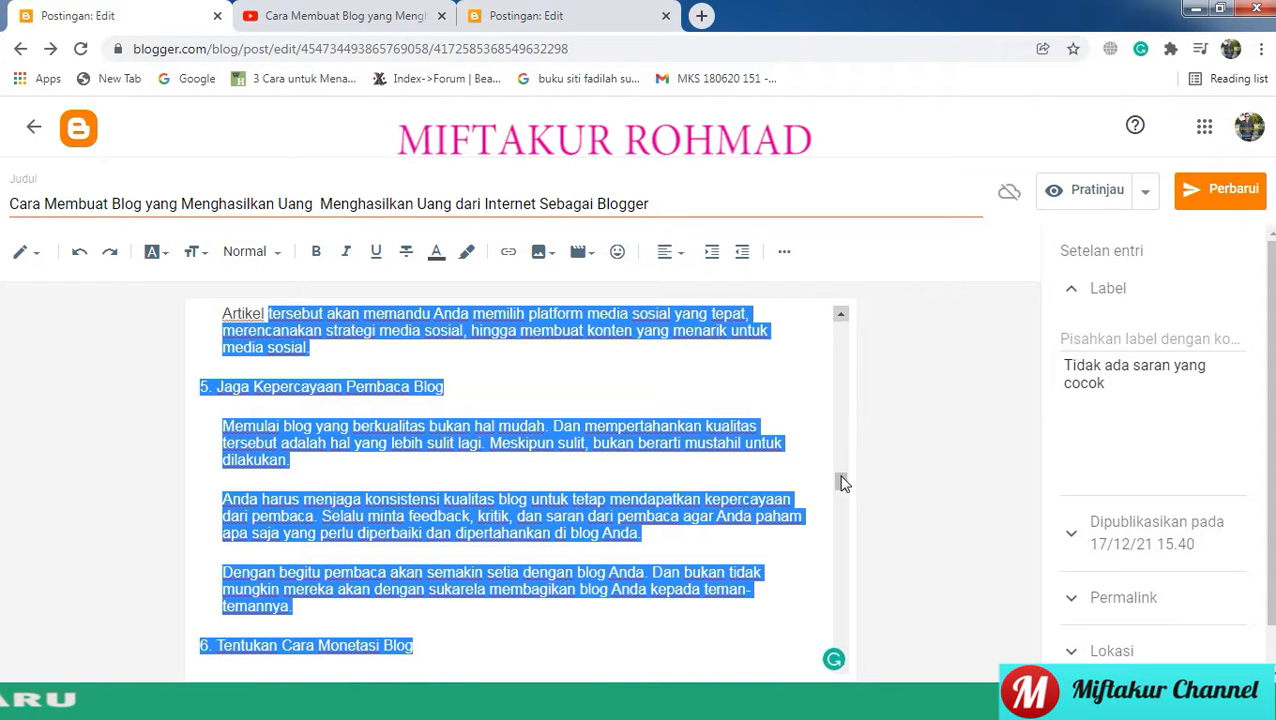
scroll(843, 485, up, 5)
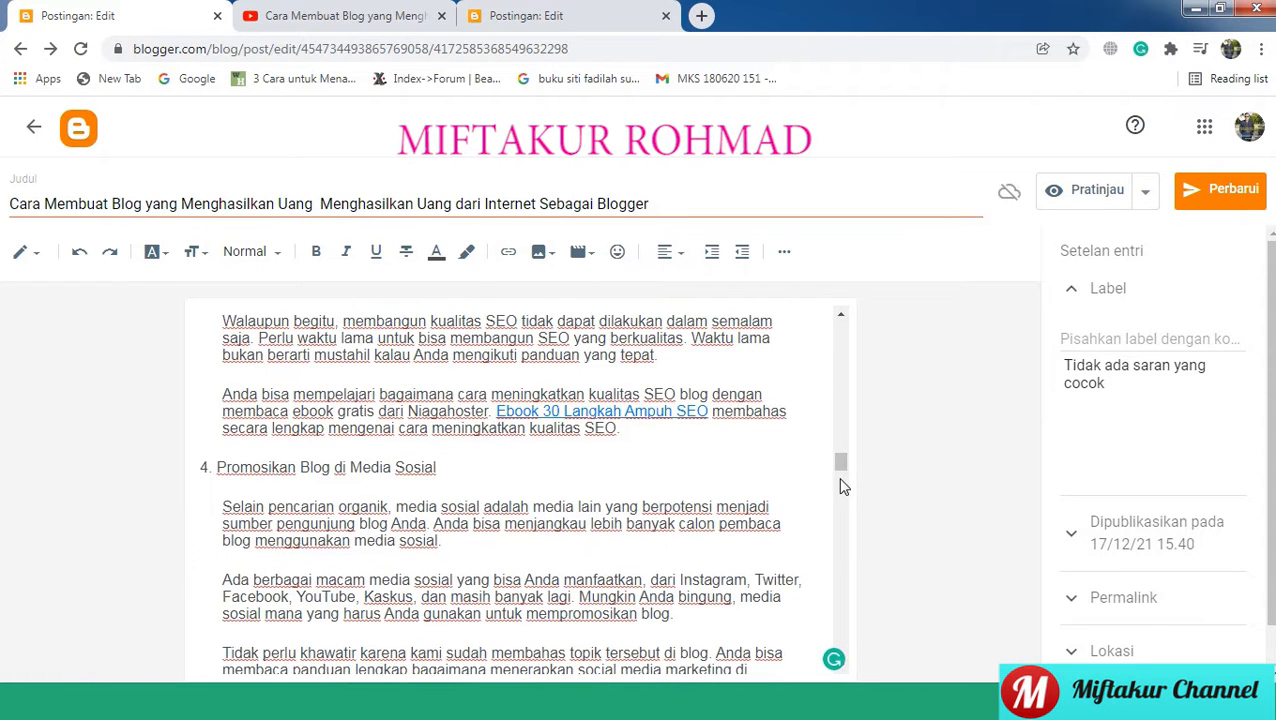
scroll(843, 486, down, 1)
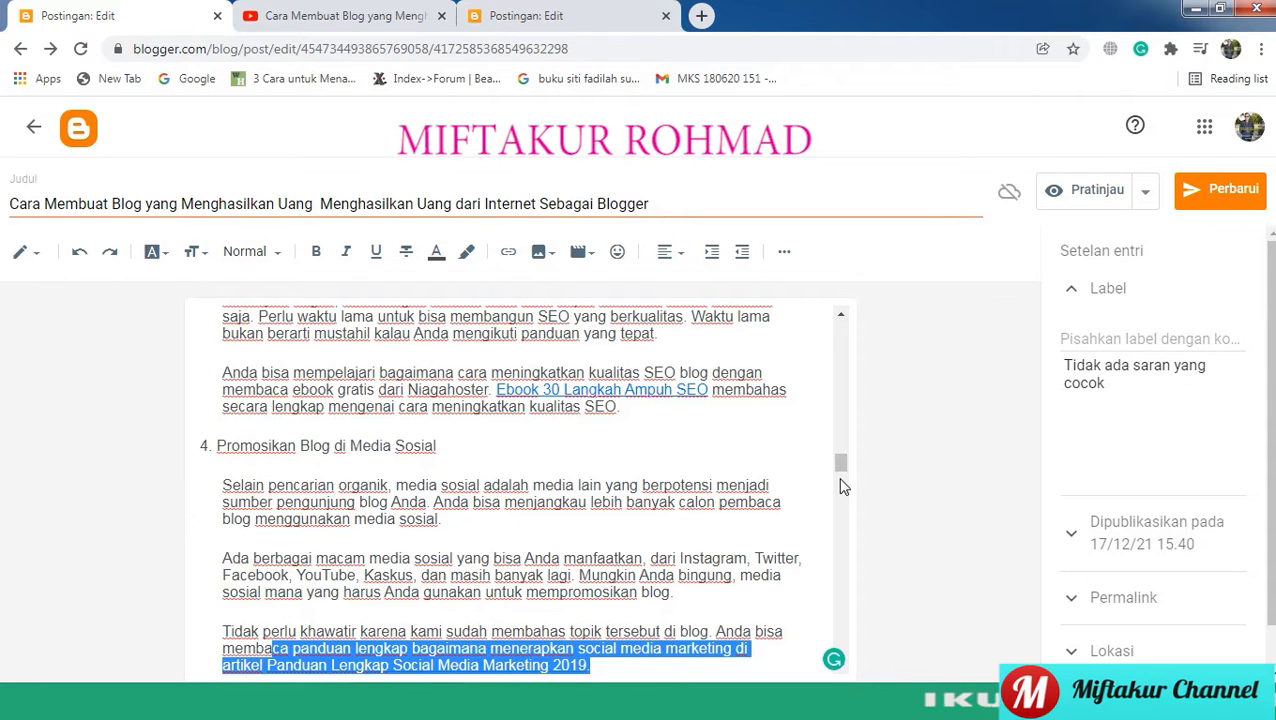
key(shift+Up)
key(shift+Up)
key(shift+Up)
key(shift+Up)
key(shift+Up)
key(shift+Up)
key(shift+Up)
key(shift+Up)
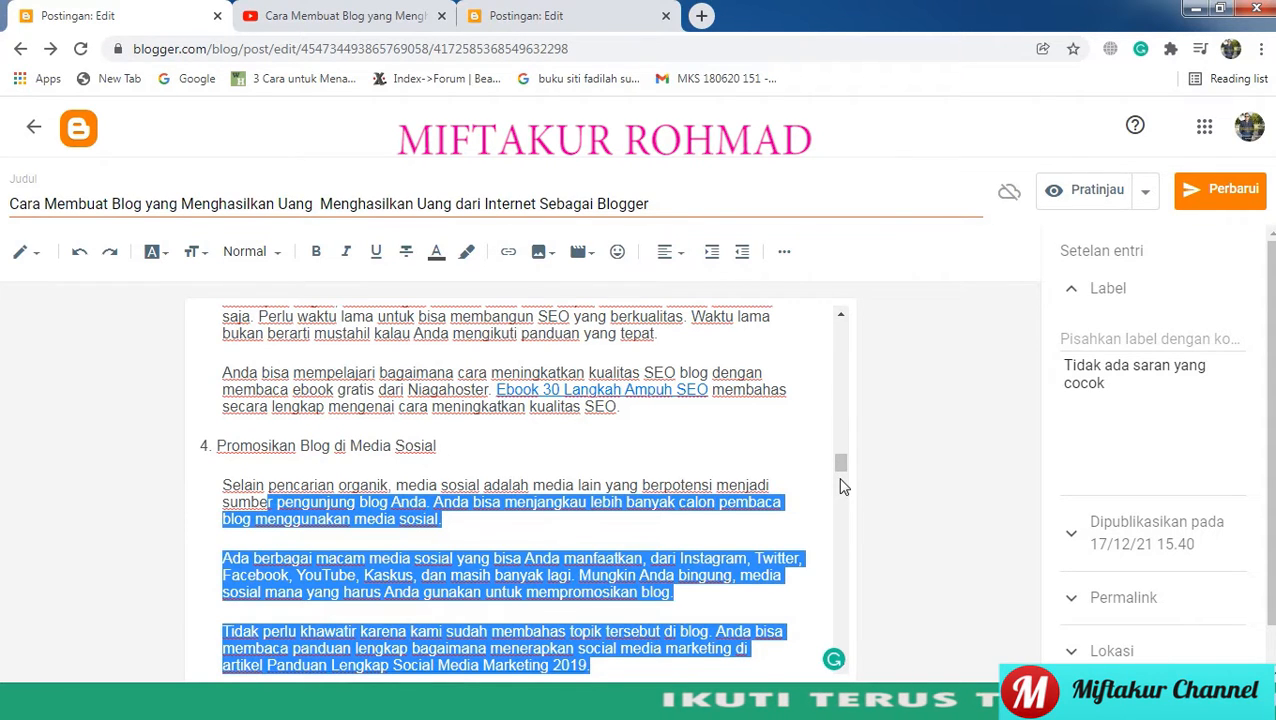
key(shift+Up)
key(shift+Up)
key(shift+Up)
key(shift+Up)
key(shift+Up)
key(shift+Up)
key(shift+Up)
key(shift+Up)
key(shift+Up)
key(shift+Up)
key(shift+Up)
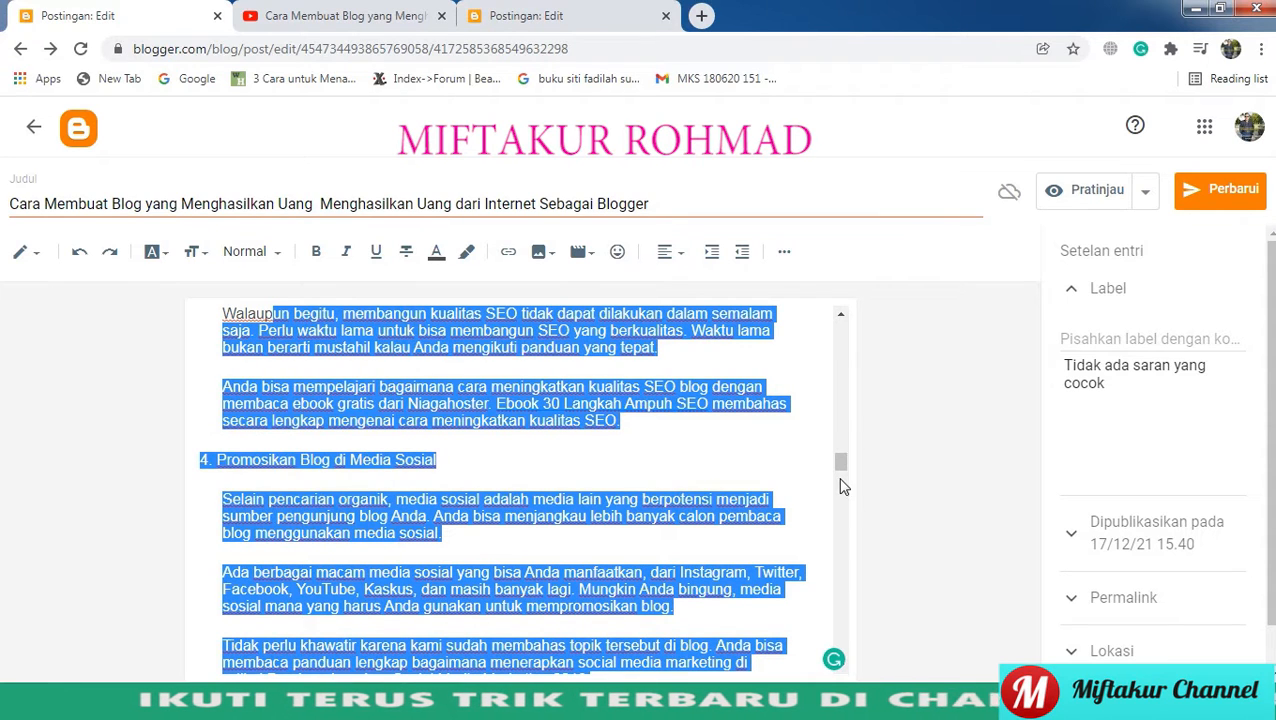
key(shift+Up)
key(shift+Up)
key(shift+Up)
key(shift+Up)
key(shift+Up)
key(shift+Up)
key(shift+Up)
key(shift+Up)
key(shift+Up)
key(shift+Up)
key(shift+Up)
key(shift+Up)
key(shift+Up)
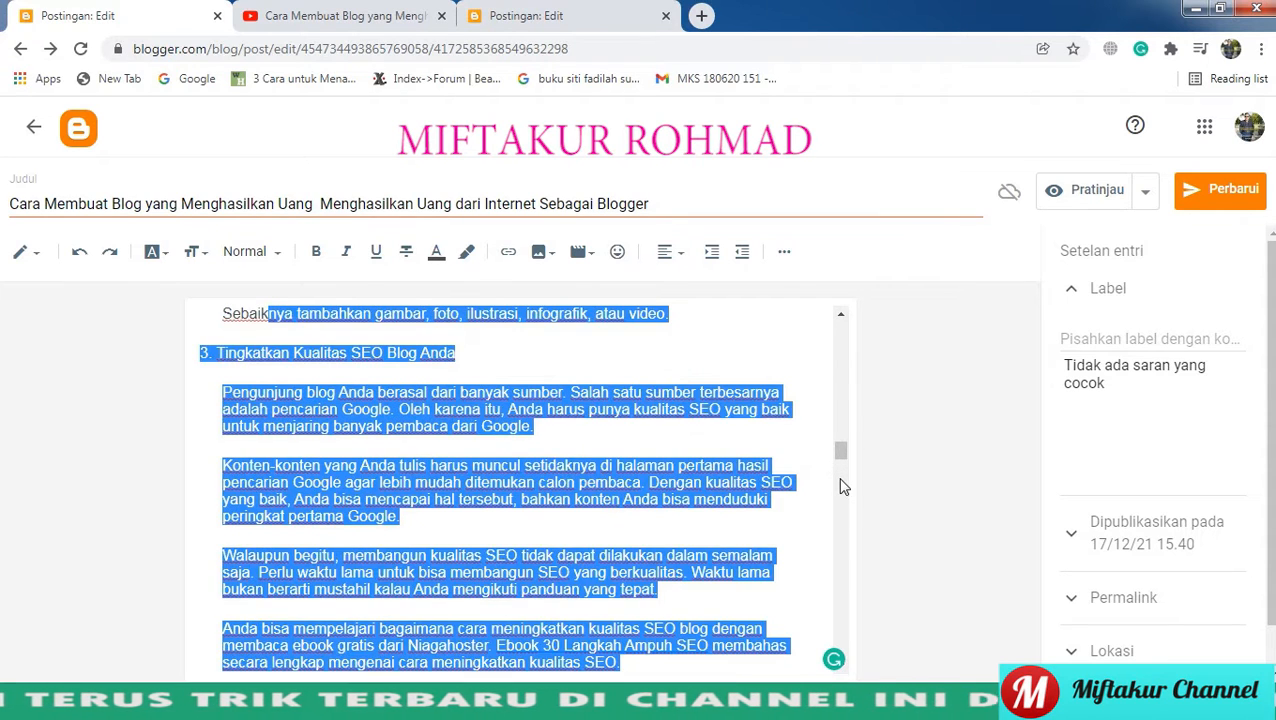
key(shift+Up)
key(shift+Up)
key(shift+Up)
key(shift+Up)
key(shift+Up)
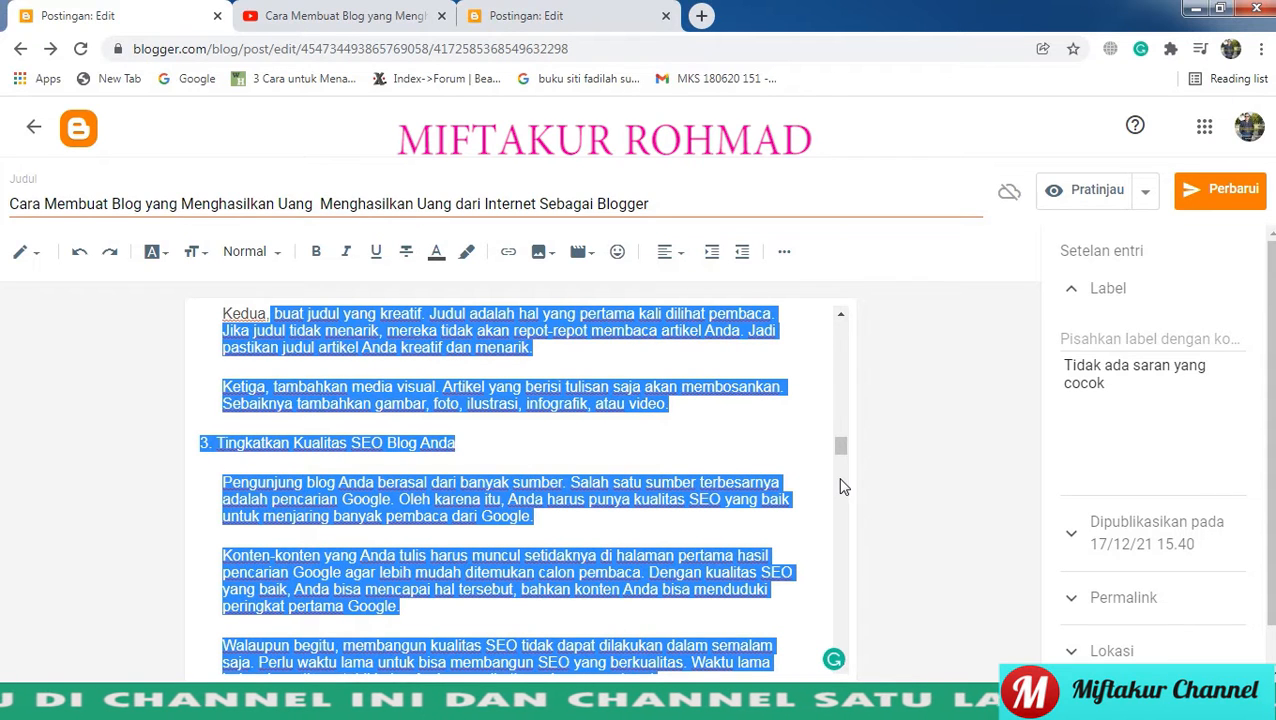
key(shift+Up)
key(shift+Up)
key(shift+Up)
key(shift+Up)
key(shift+Up)
key(shift+Up)
key(shift+Up)
key(shift+Up)
key(shift+Up)
key(shift+Up)
key(shift+Up)
key(shift+Up)
key(shift+Up)
key(shift+Up)
key(shift+Up)
key(shift+Up)
key(shift+Up)
key(shift+Up)
key(shift+Up)
key(shift+Up)
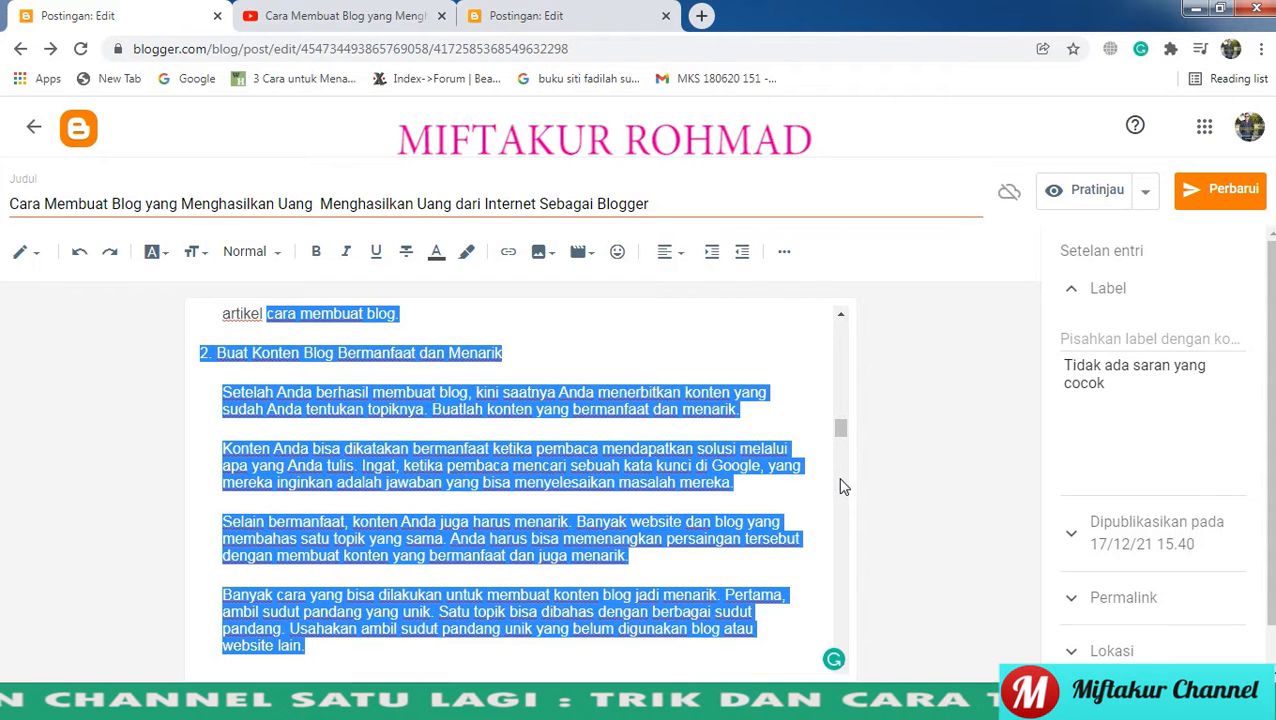
key(shift+Up)
key(shift+Up)
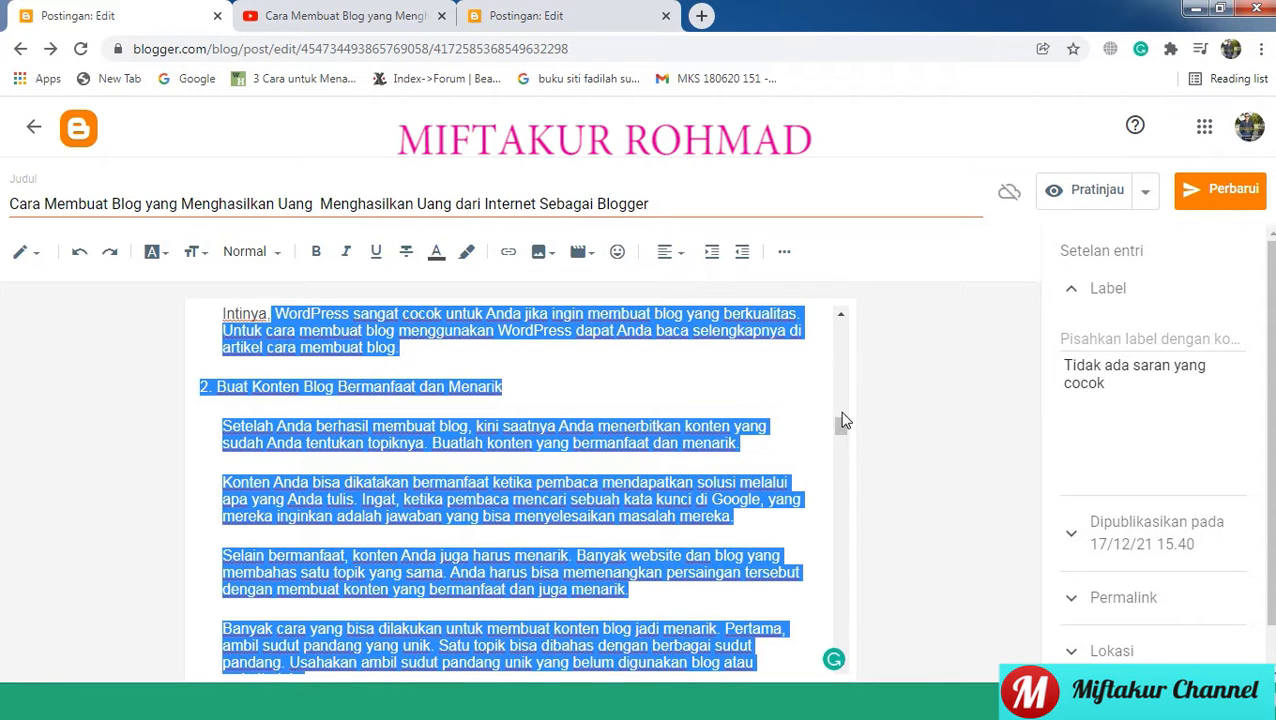
scroll(842, 412, up, 5)
scroll(842, 412, down, 5)
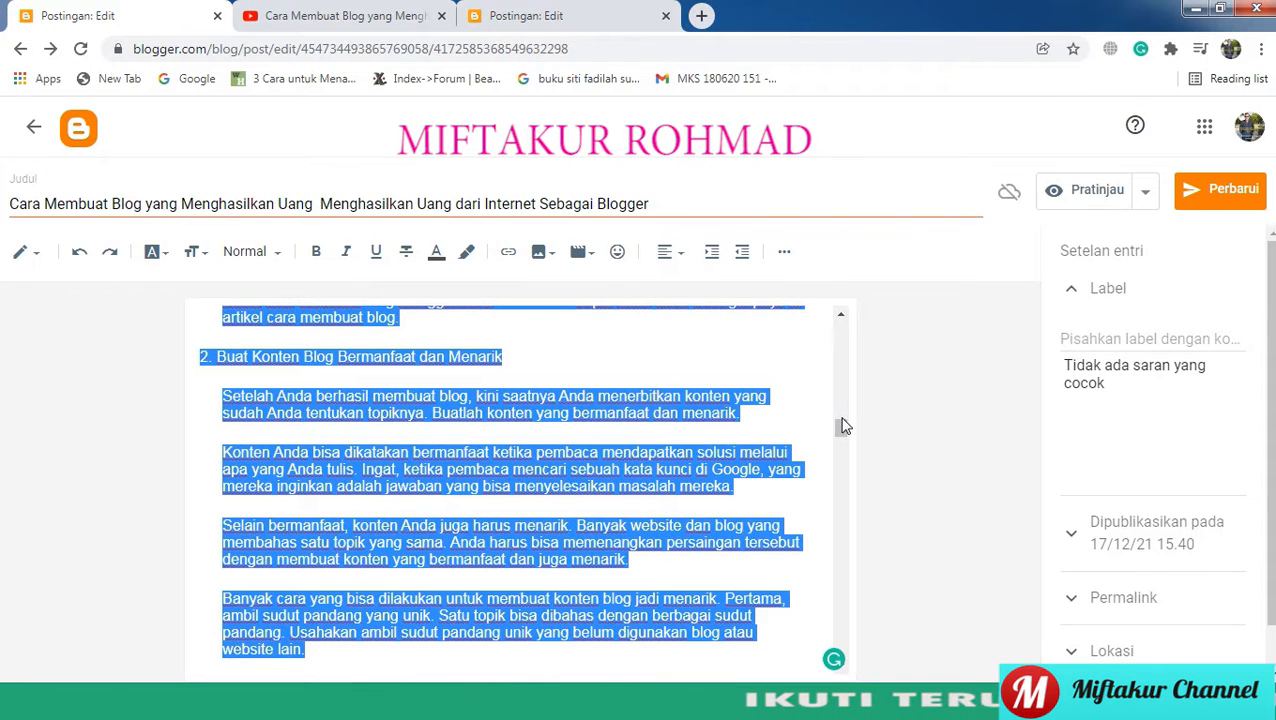
scroll(842, 420, up, 3)
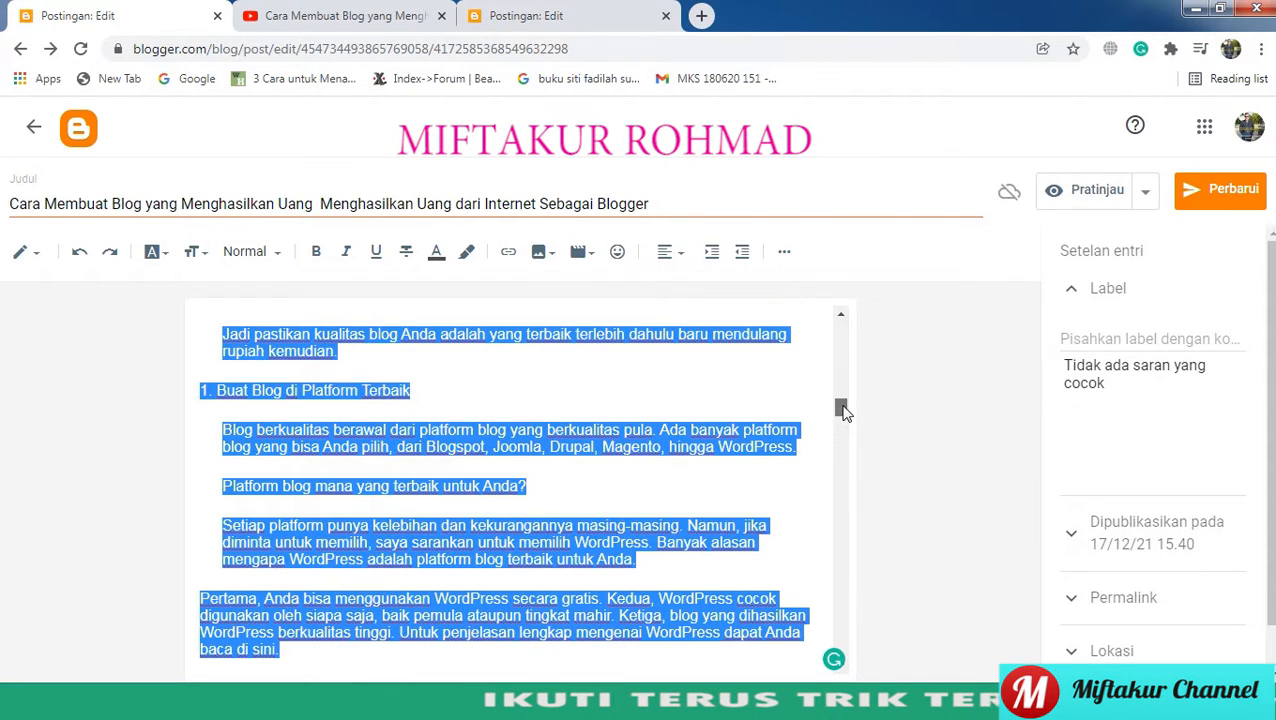
scroll(842, 320, up, 3)
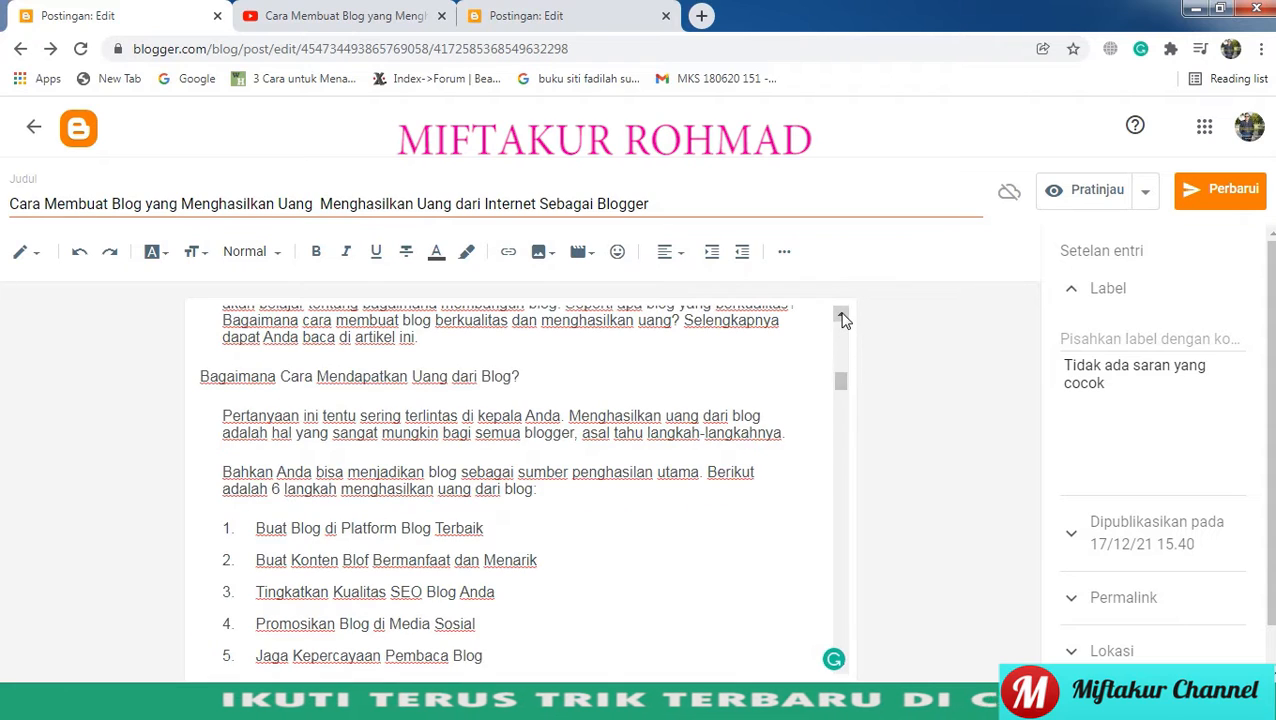
click(841, 376)
click(841, 387)
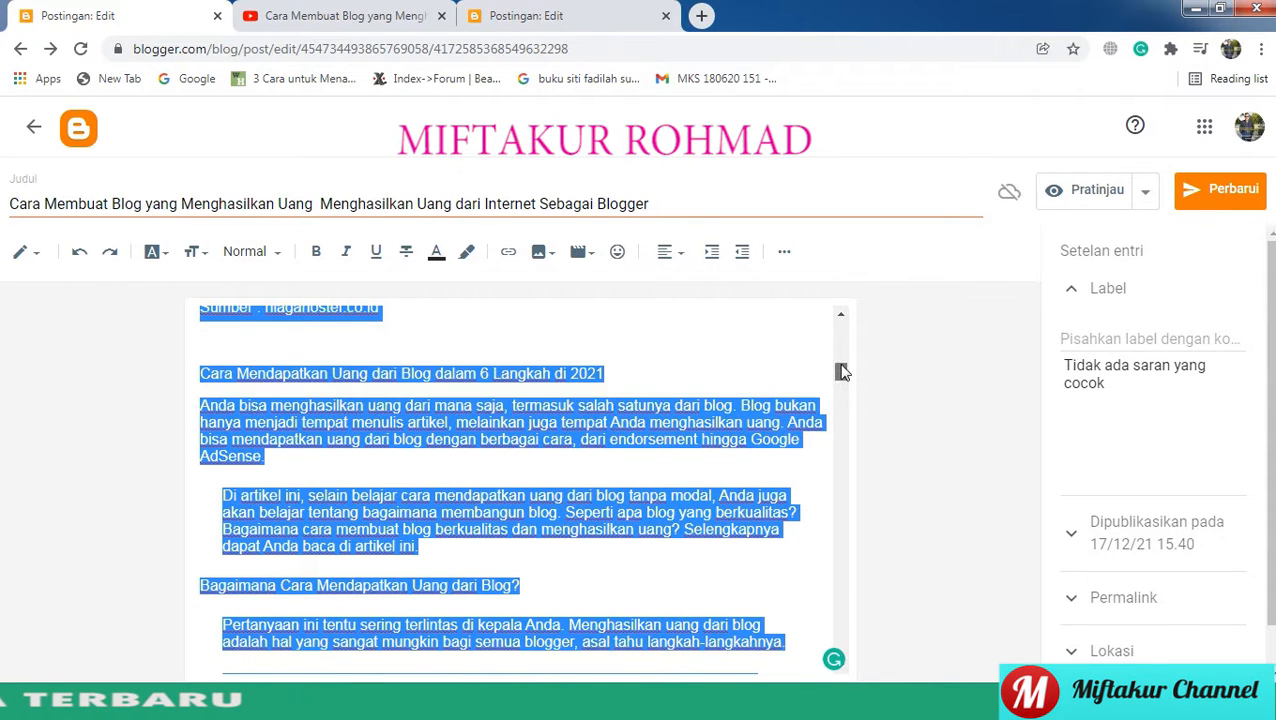
click(842, 316)
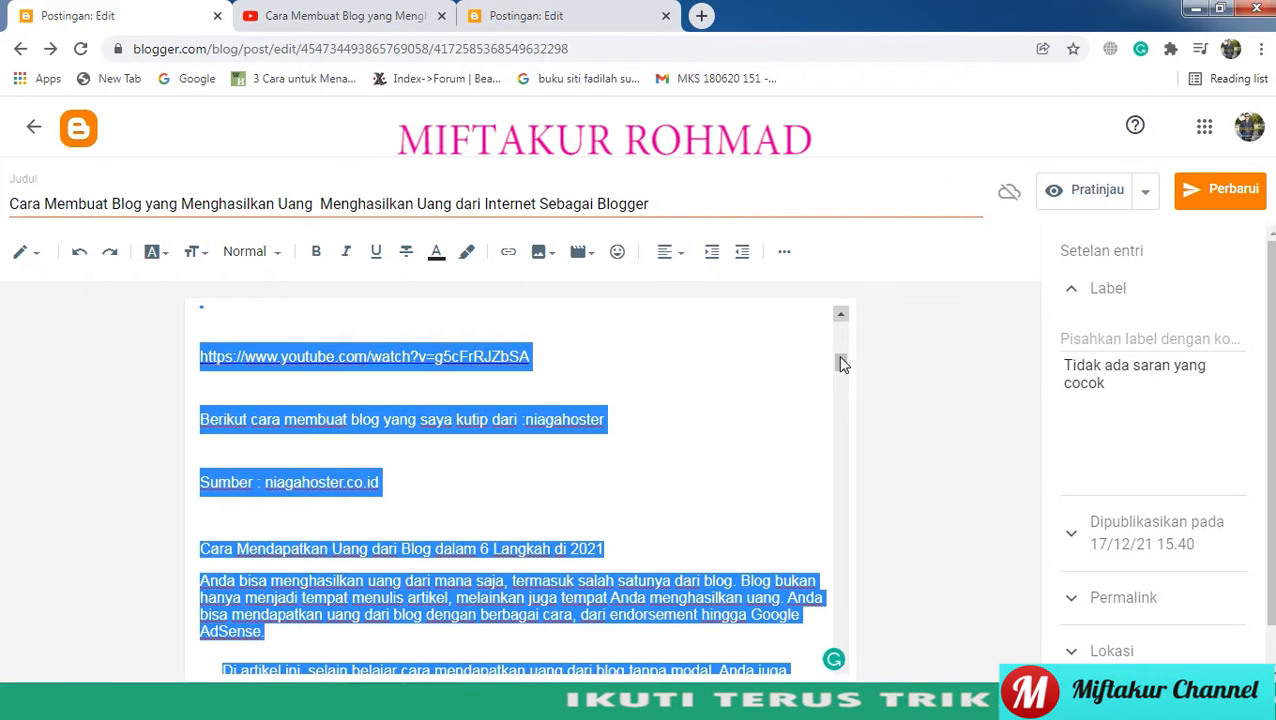
drag(842, 365, 842, 357)
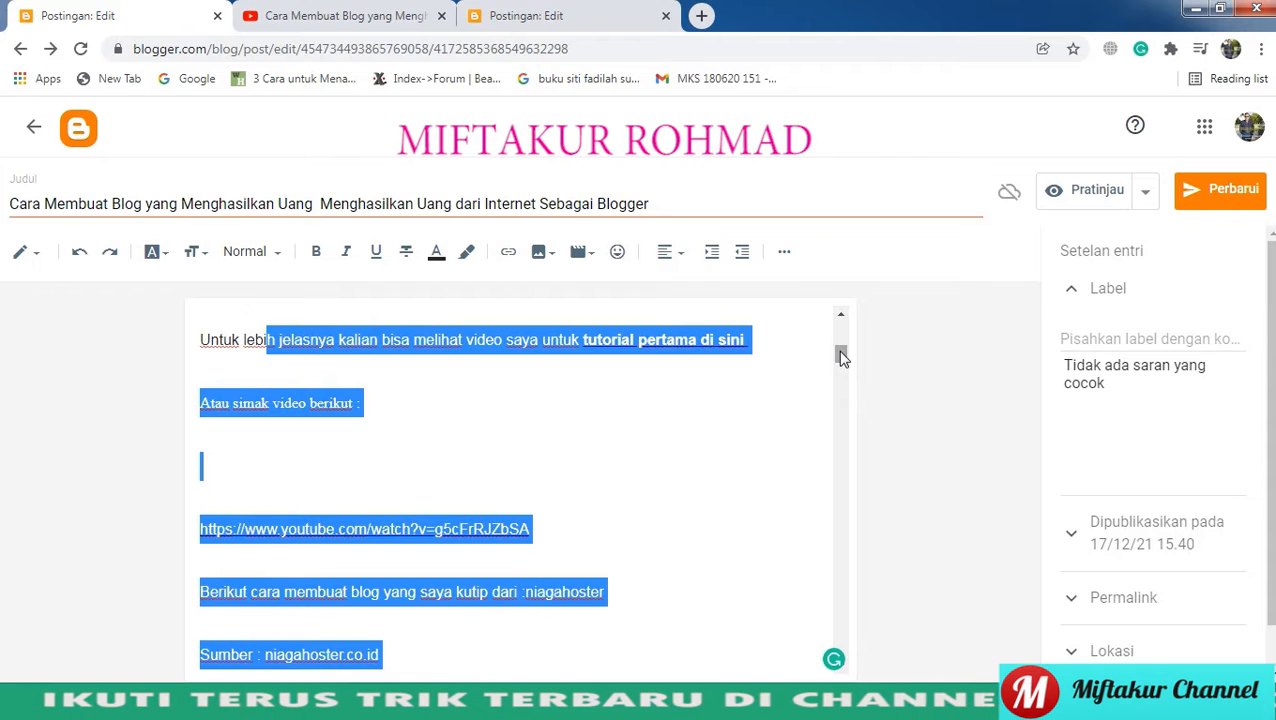
key(shift+Down)
key(shift+Down)
key(shift+Down)
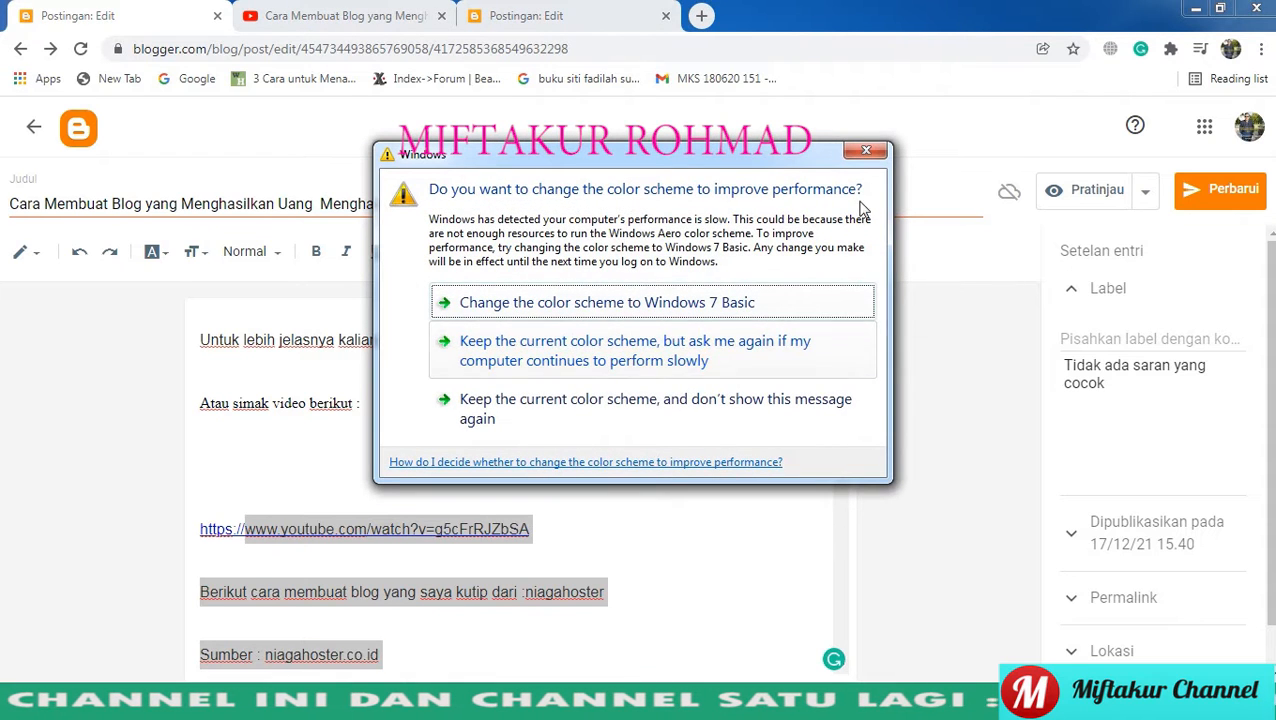
click(867, 152)
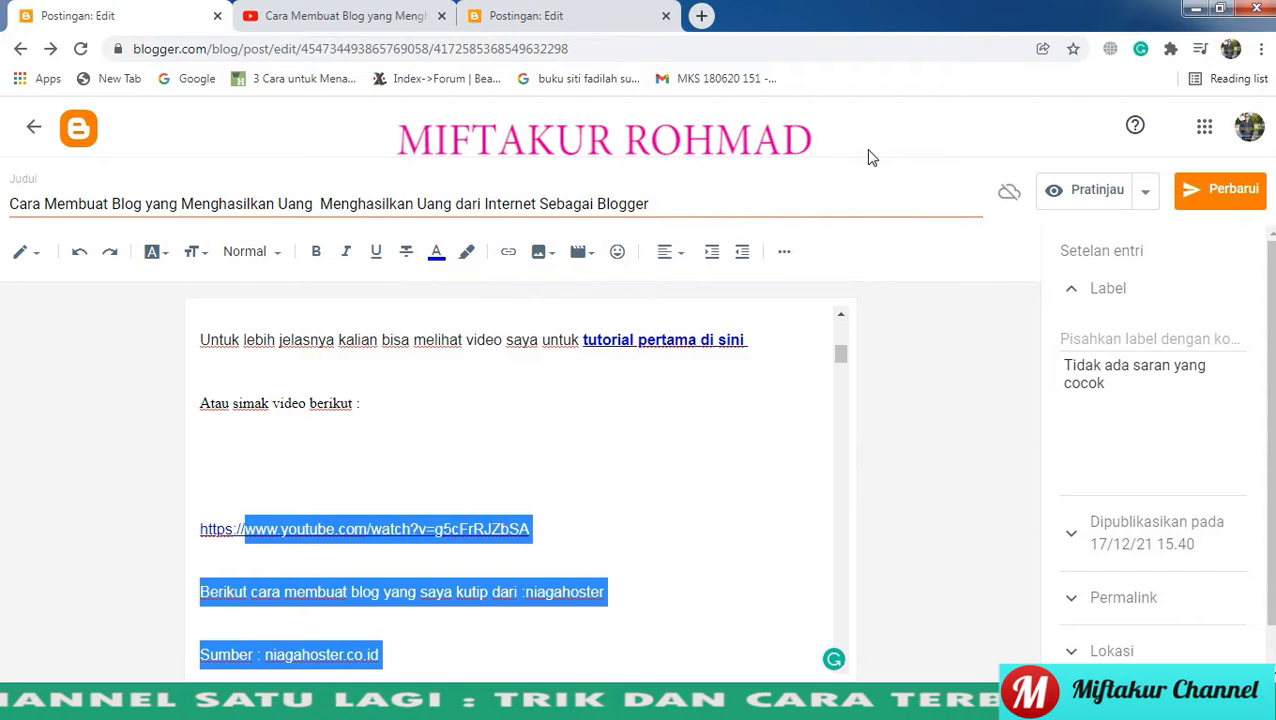
key(shift+Left)
key(shift+Left)
key(shift+Left)
key(shift+Left)
key(shift+Left)
key(shift+Left)
key(shift+Left)
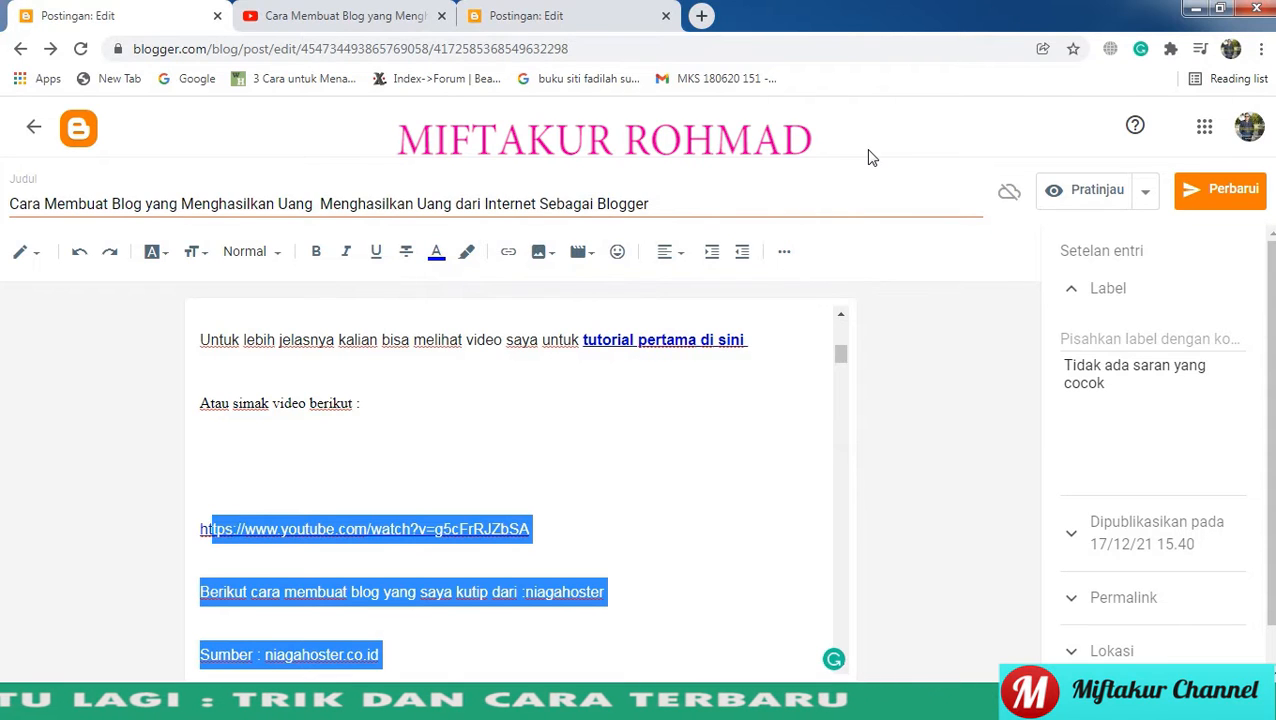
key(shift+Left)
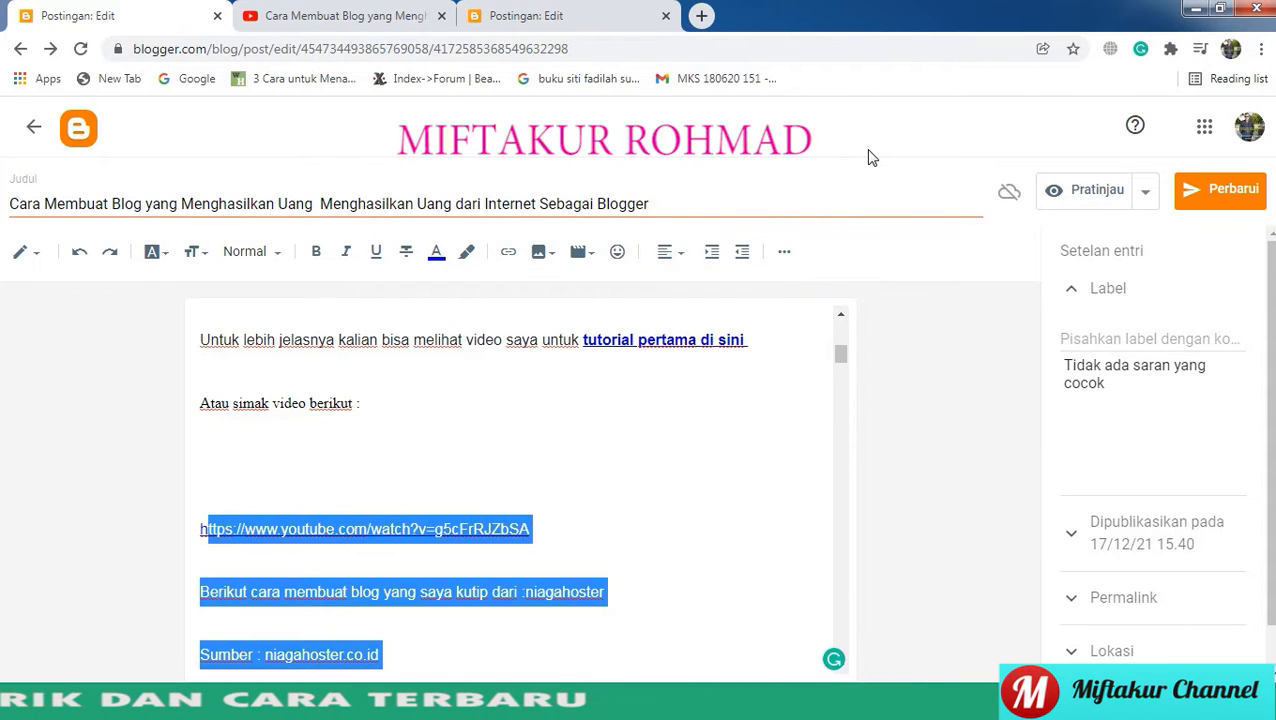
key(shift+Left)
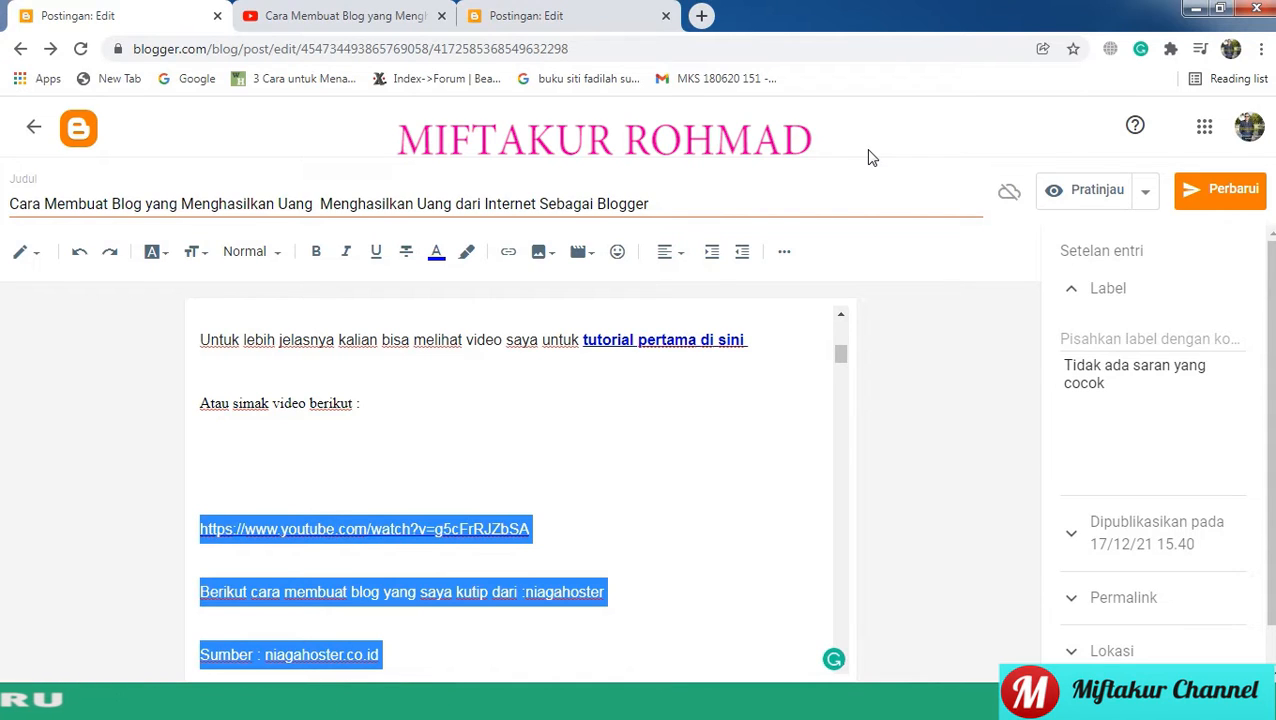
key(ctrl+v)
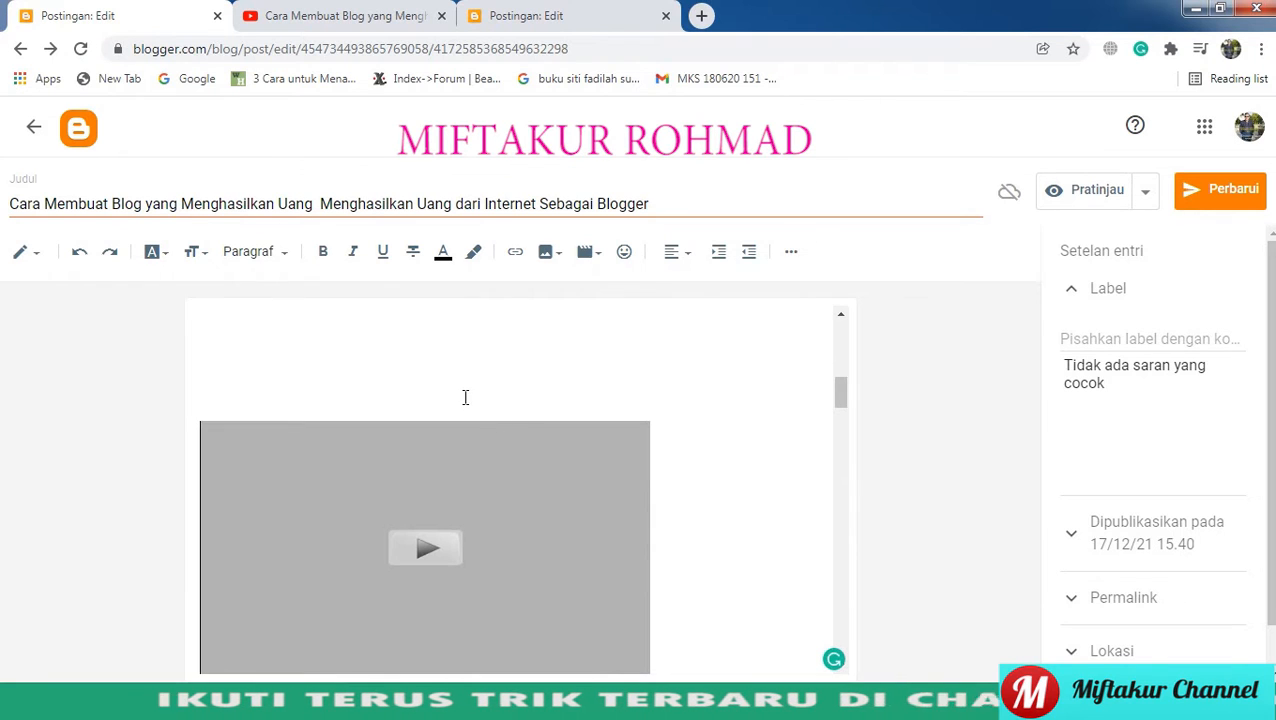
Remove an empty line above the embedded video and check its position under "Atau simak video berikut :".
key(Up)
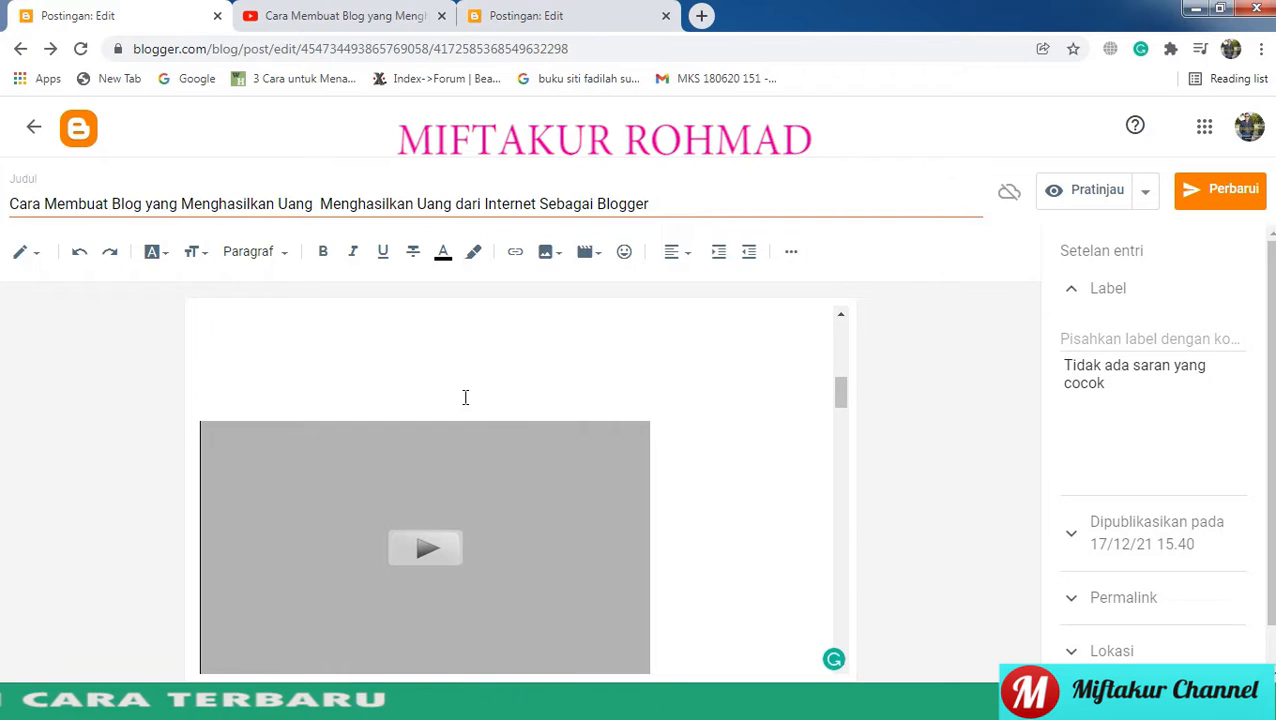
key(BackSpace)
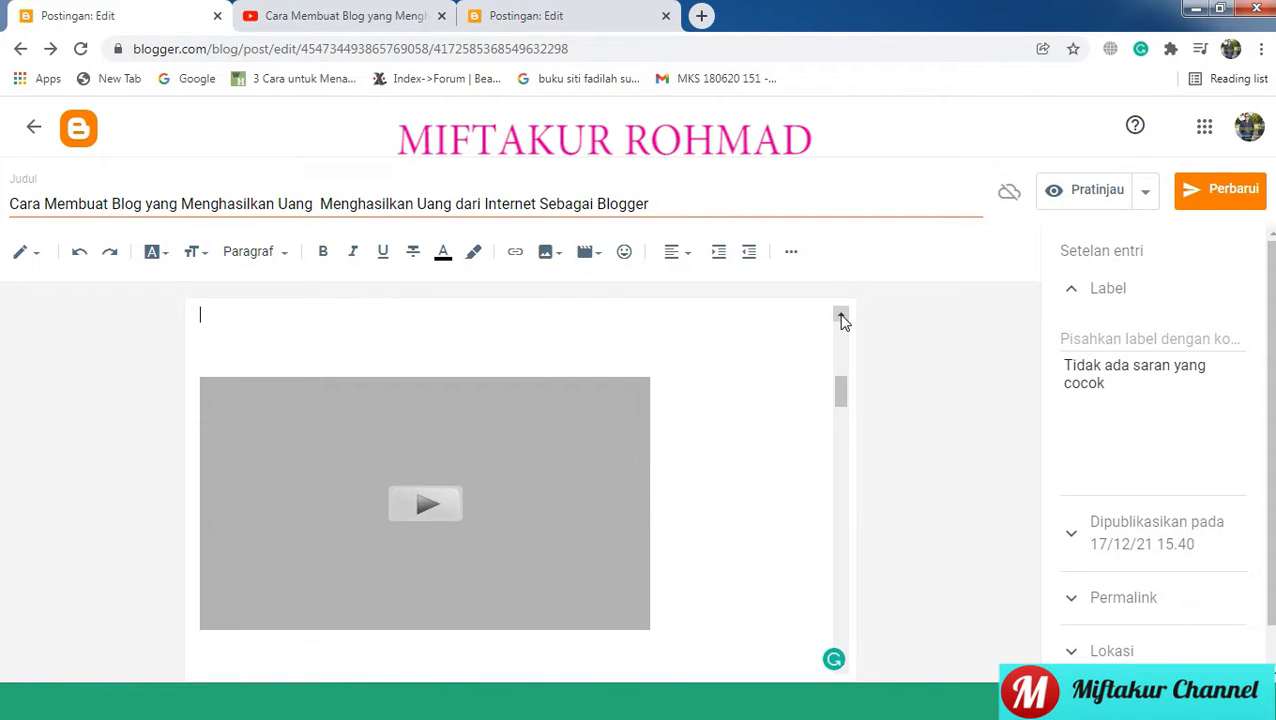
scroll(843, 320, up, 4)
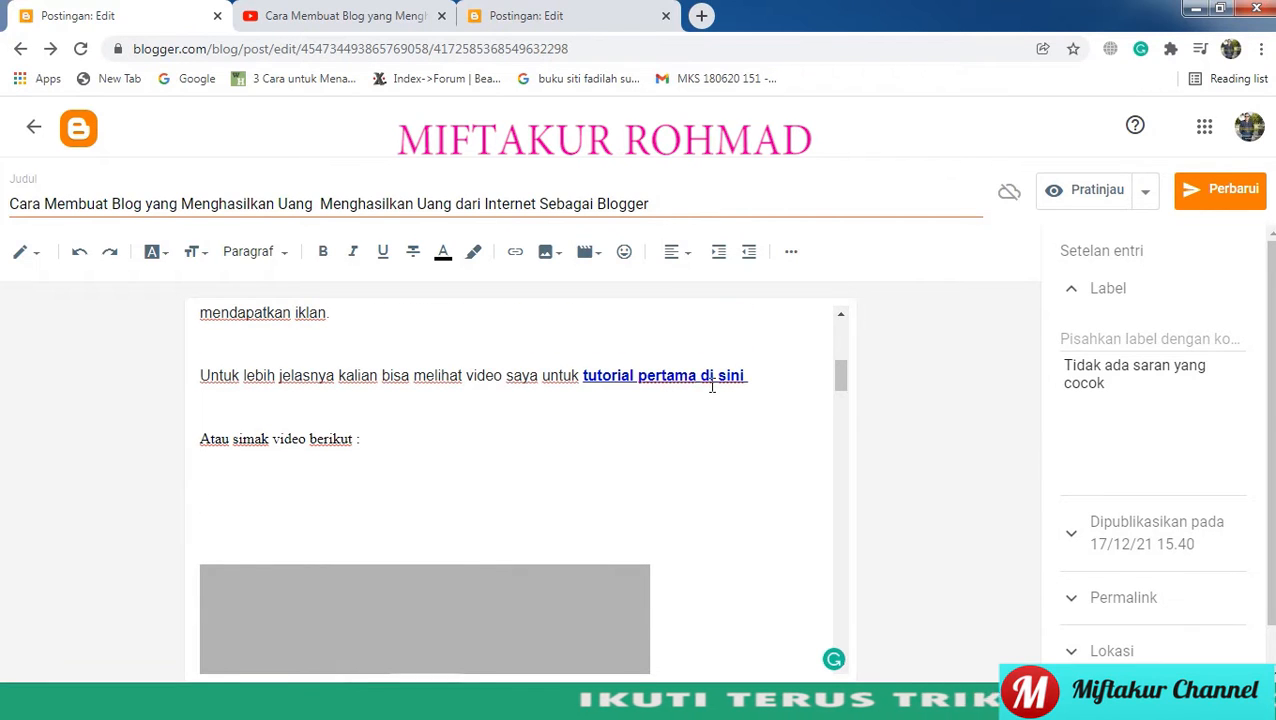
Remove the extra empty lines between "Atau simak video berikut :" and the embedded video.
scroll(712, 386, down, 2)
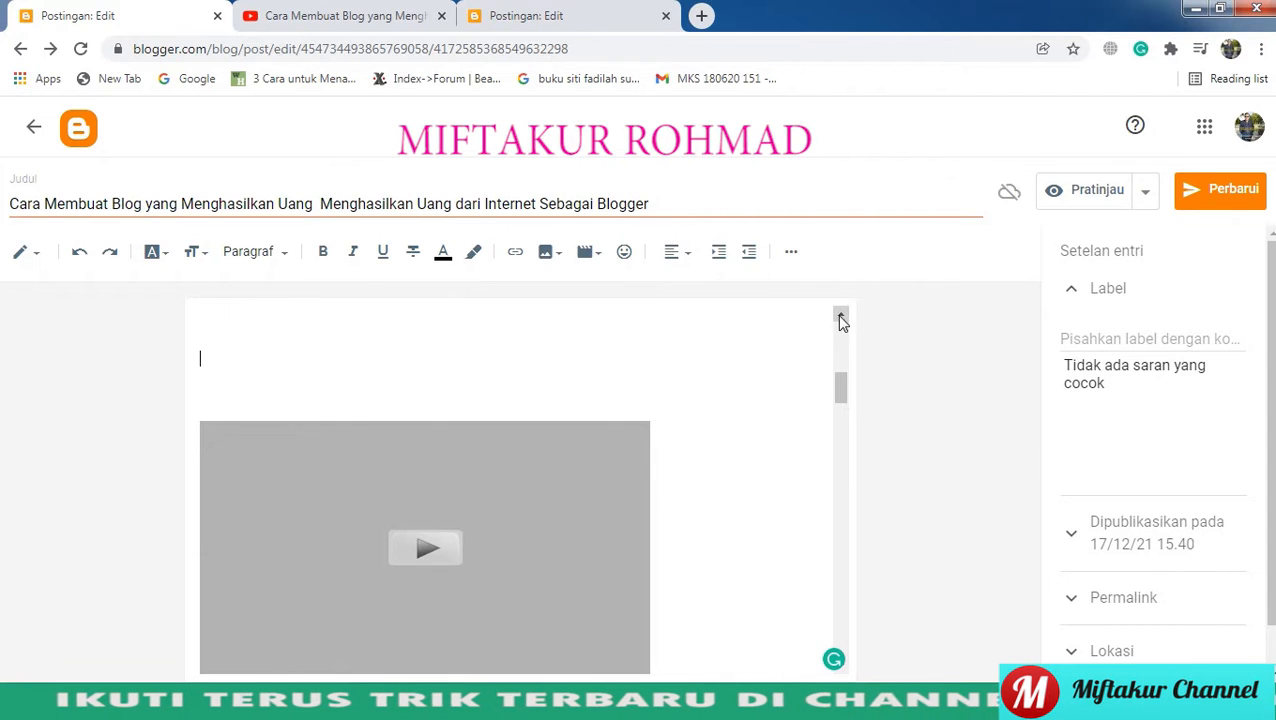
scroll(842, 320, up, 3)
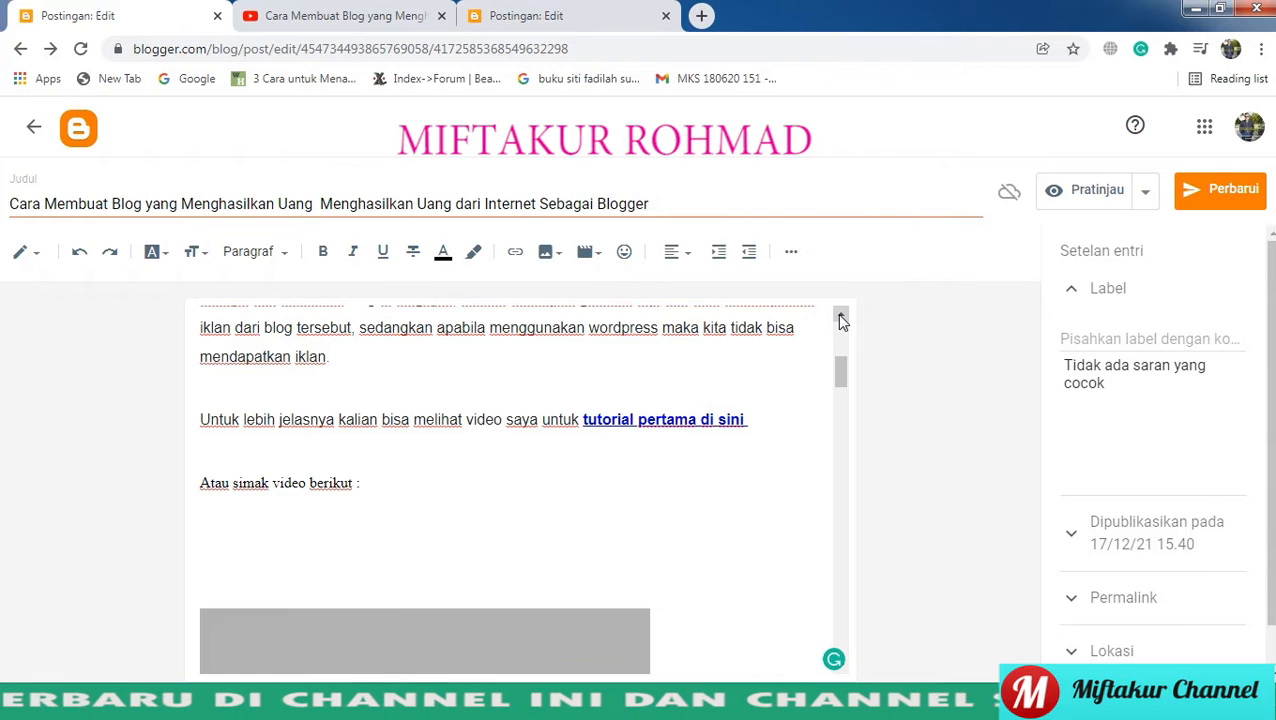
key(BackSpace)
key(BackSpace)
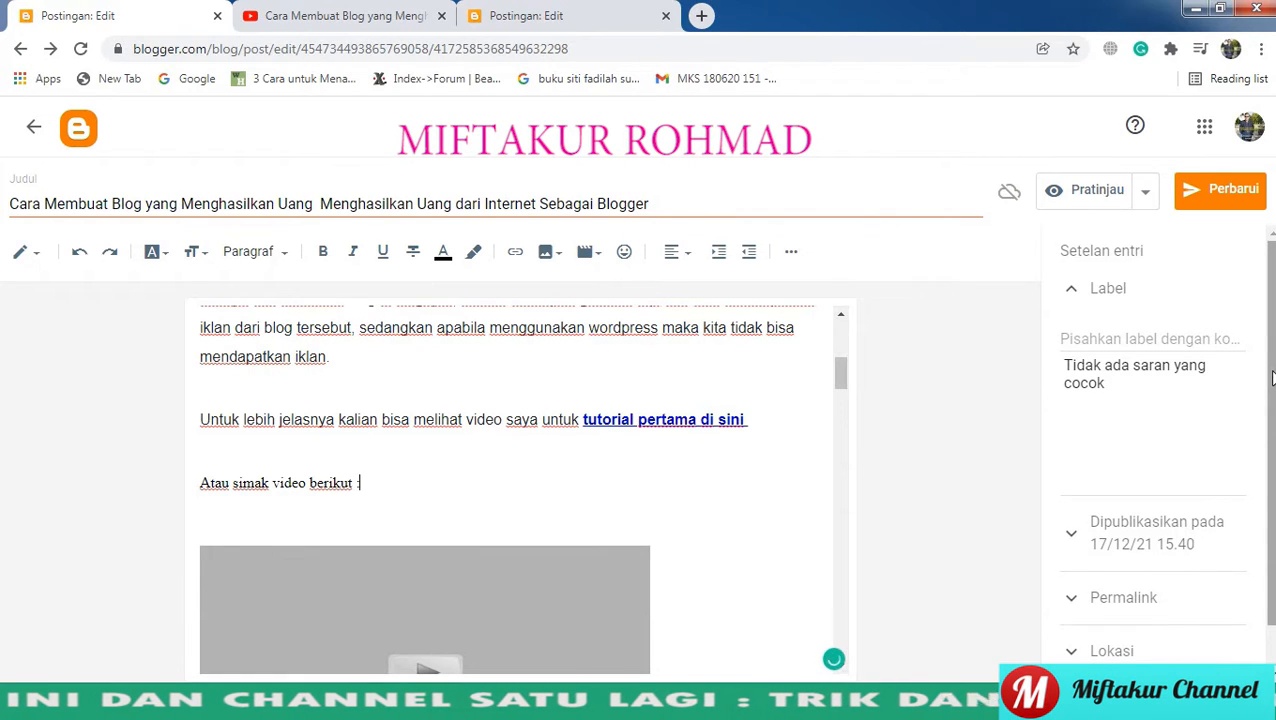
scroll(1272, 377, down, 1)
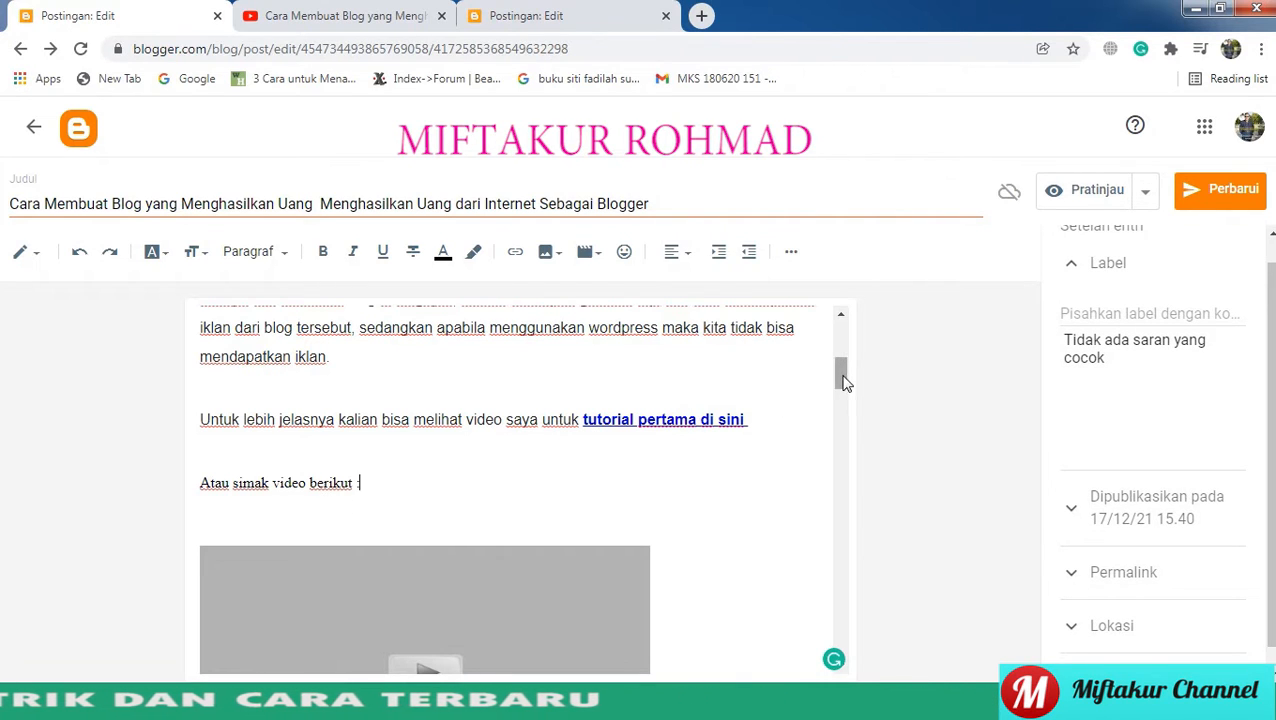
mouse_move(843, 382)
mouse_down()
mouse_move(835, 635)
mouse_move(843, 345)
mouse_move(842, 386)
mouse_up()
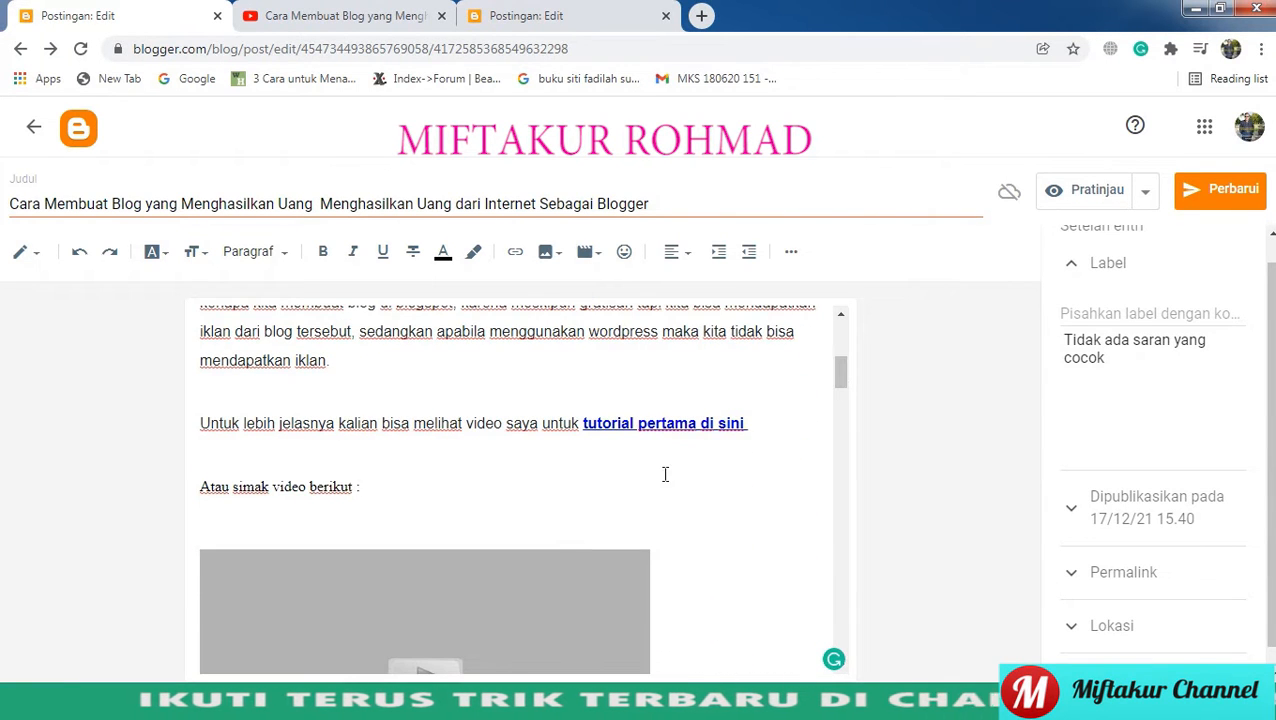
click(413, 503)
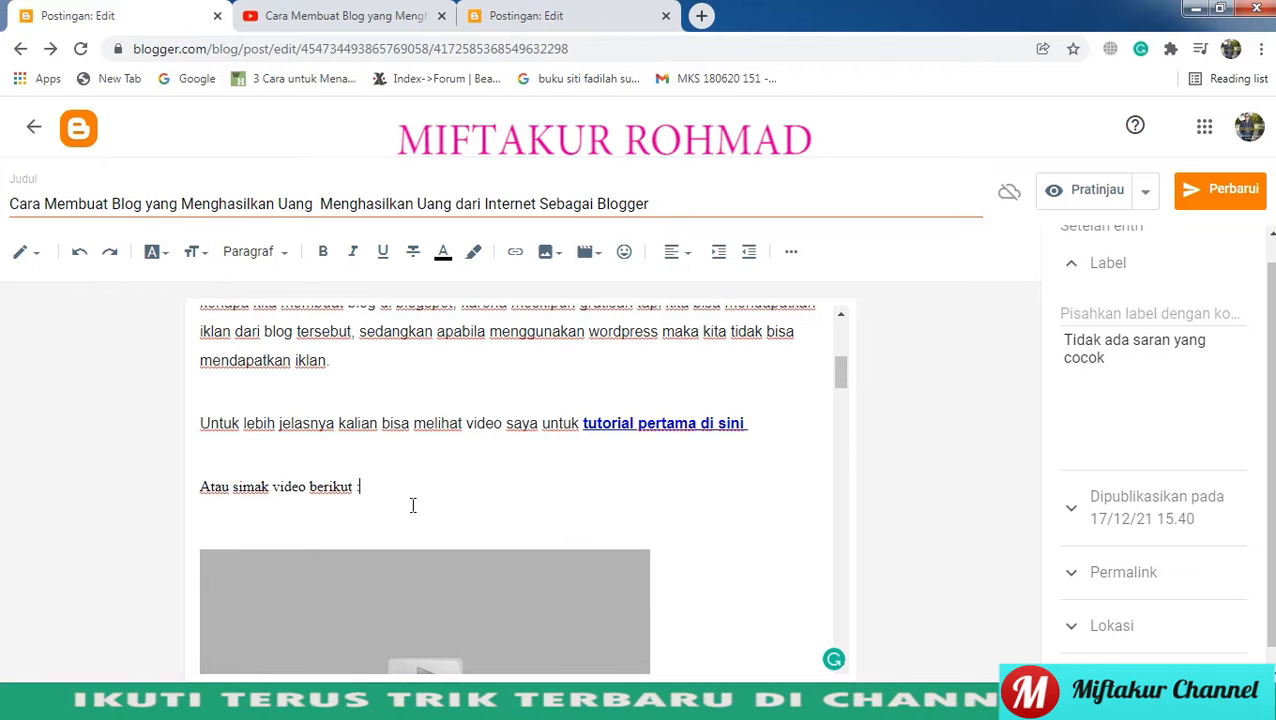
Update the published post with the edits and return to the blog's list of posts.
click(1237, 196)
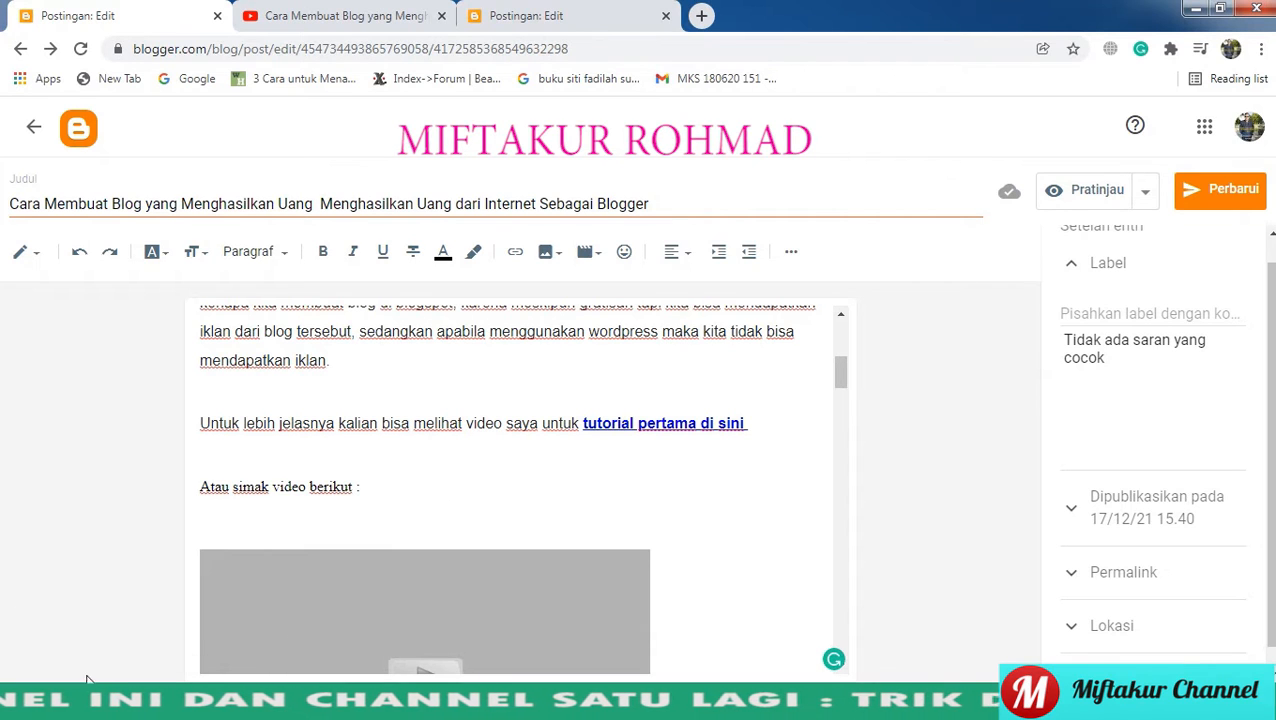
click(79, 137)
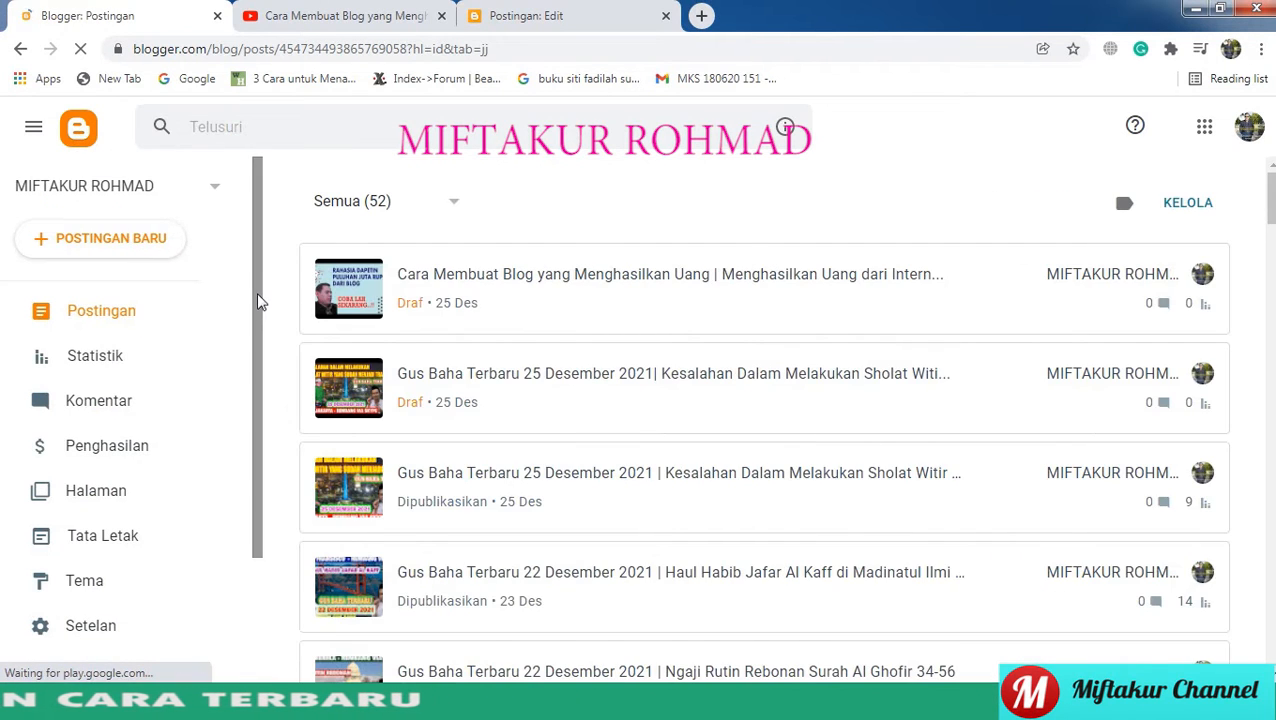
drag(256, 292, 253, 484)
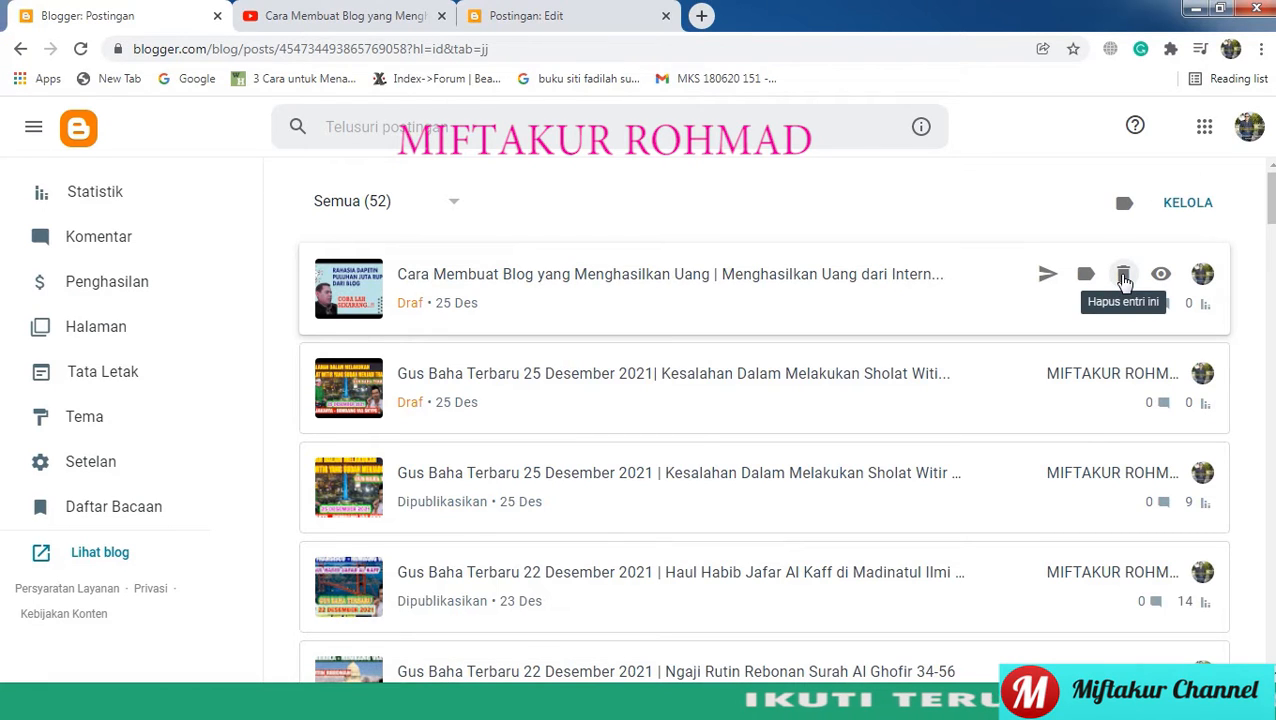
Close the editor of the unpublished embed draft and delete the draft "Cara Membuat Blog yang Menghasilkan Uang | Menghasilkan Uang dari Intern..." from the post list.
click(605, 20)
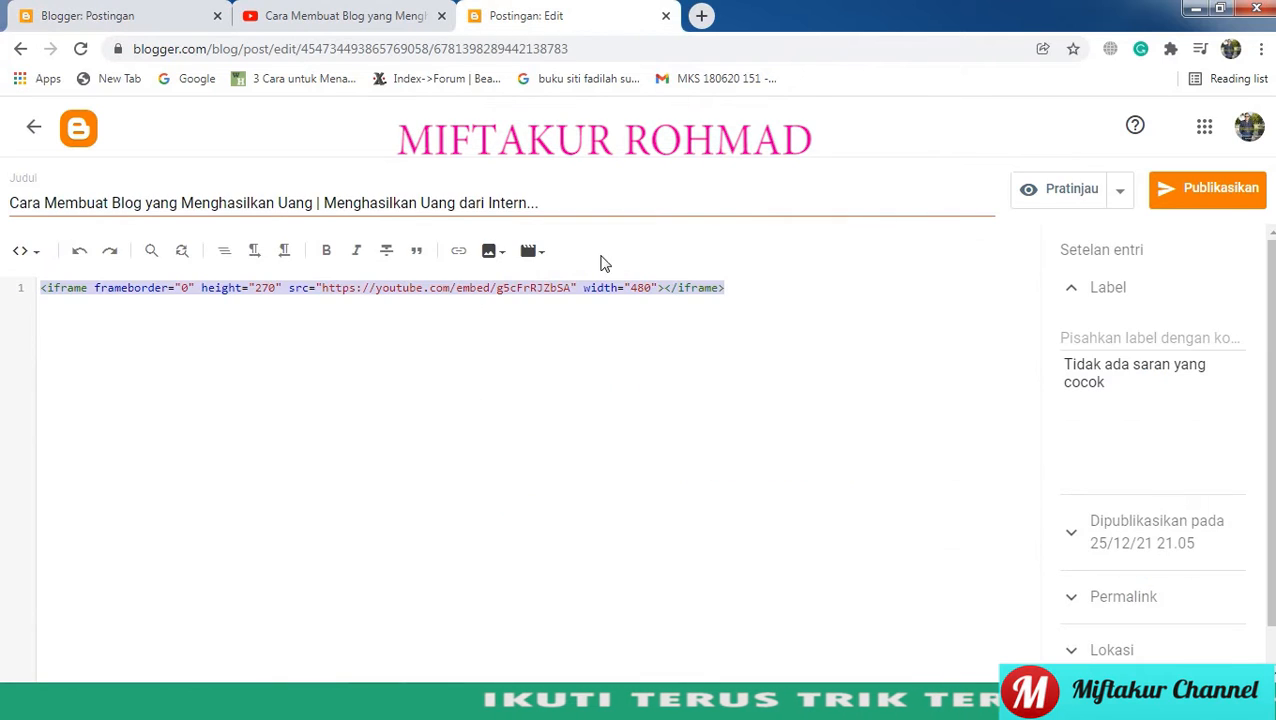
click(666, 17)
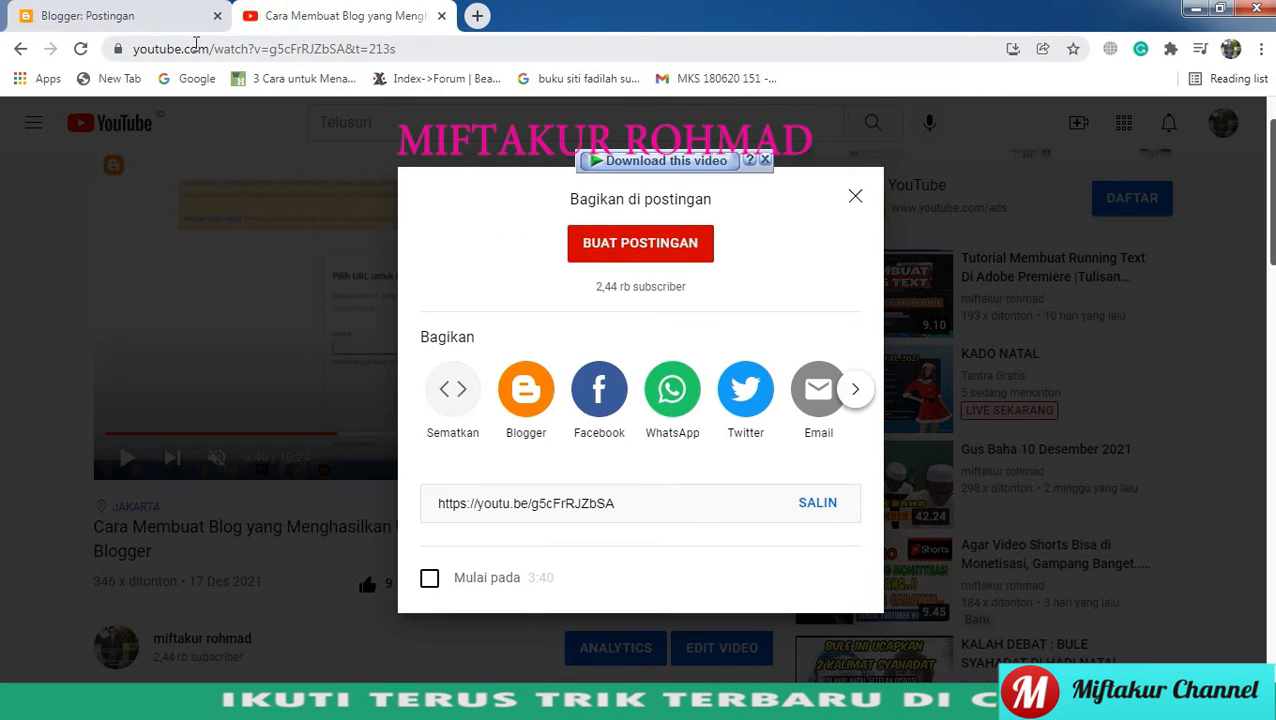
click(160, 20)
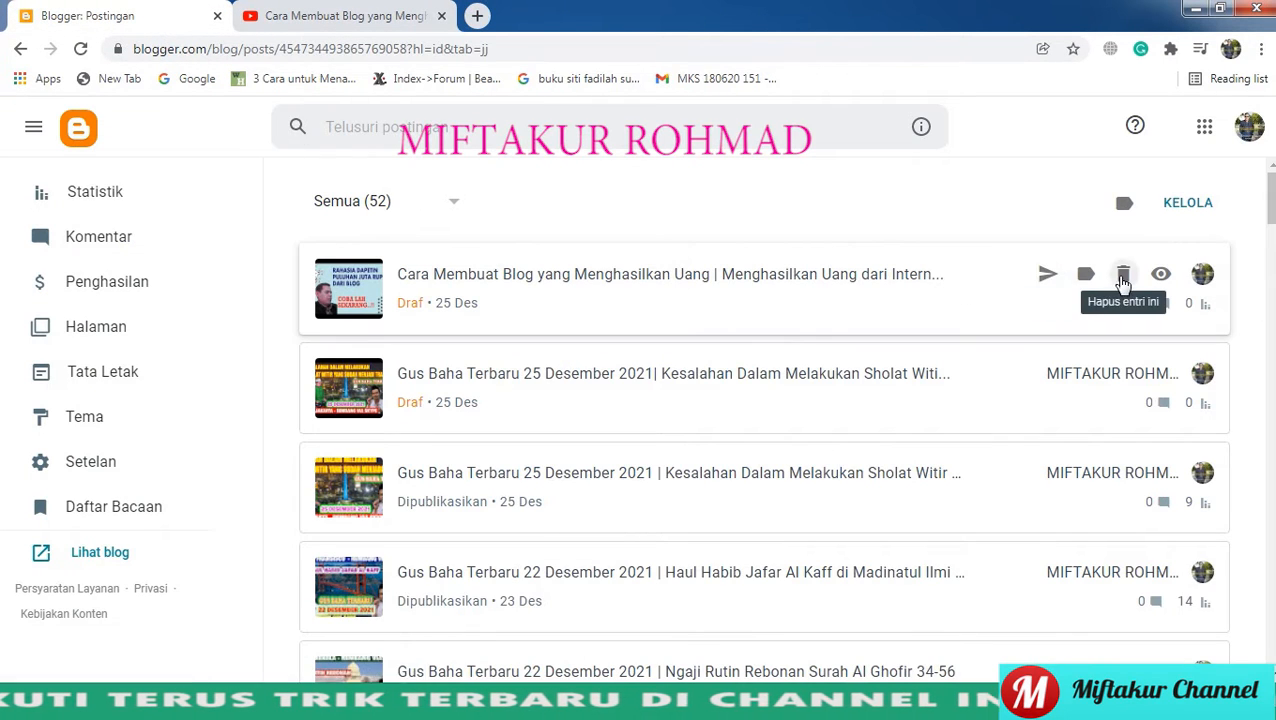
click(1123, 274)
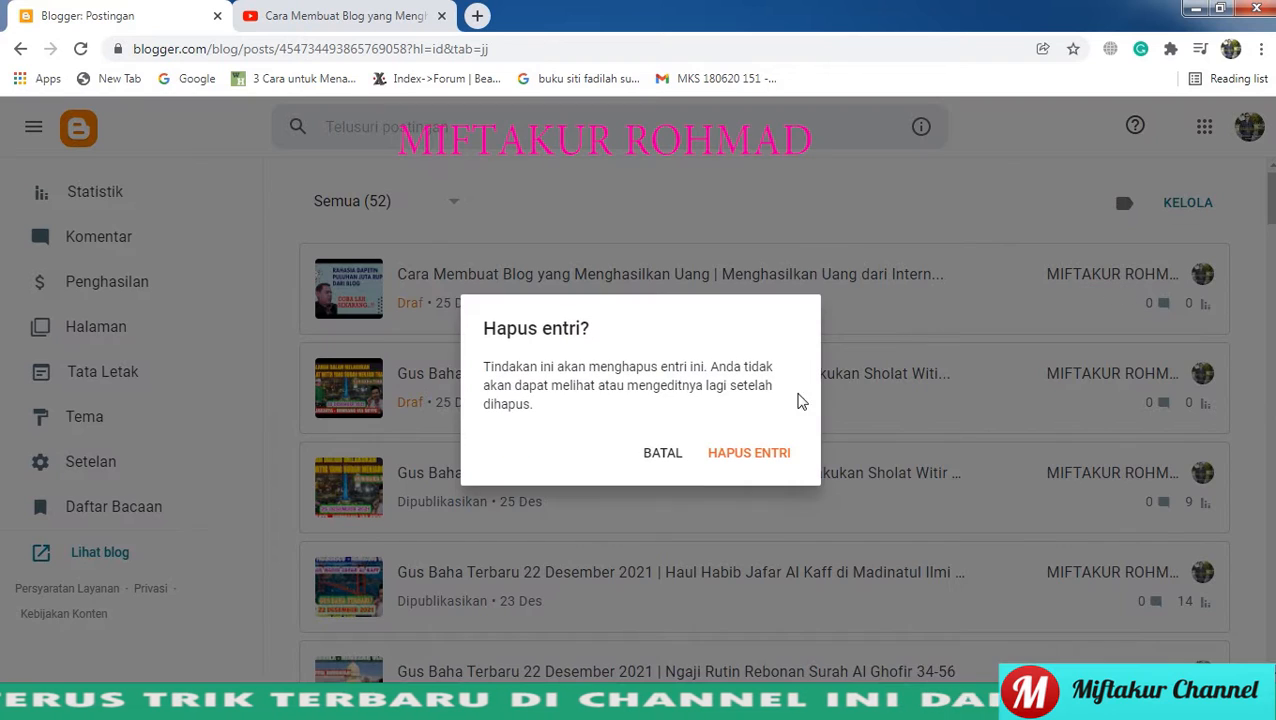
click(762, 455)
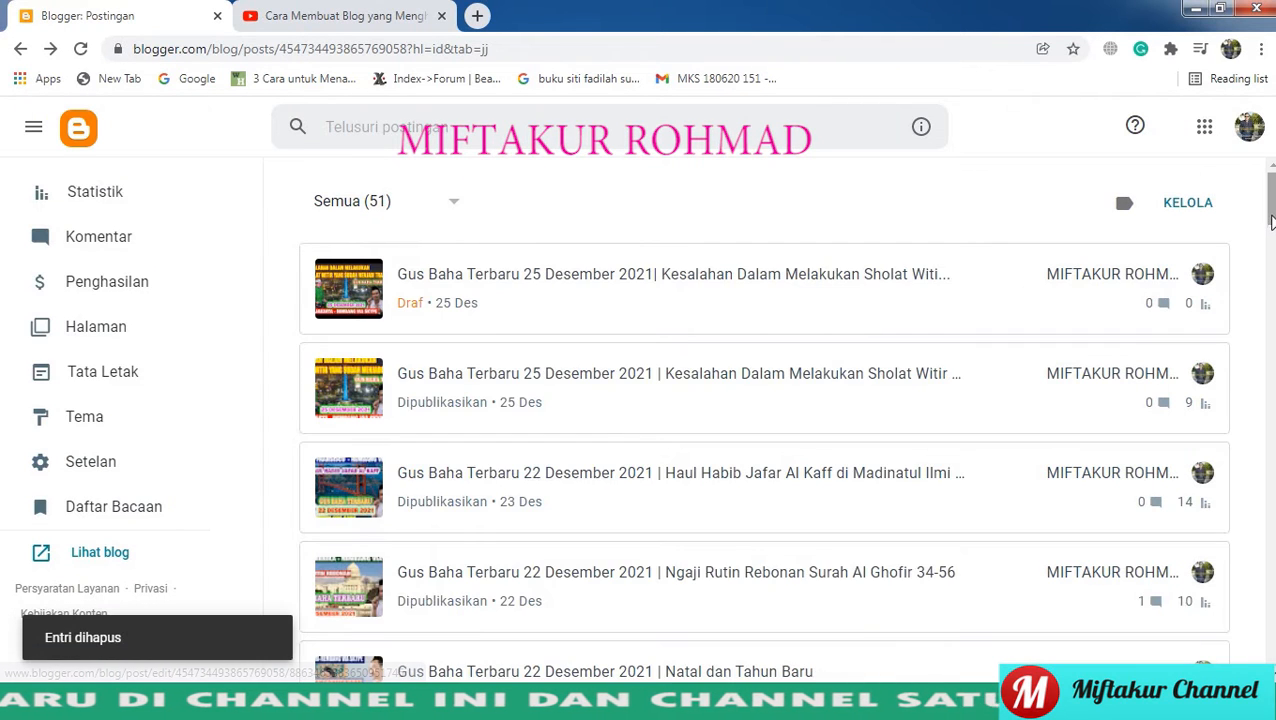
View the live blog and open the full article "Cara Membuat Blog yang Menghasilkan Uang Menghasilkan Uang dari Internet Sebagai Blogger" at its embedded video.
scroll(1272, 218, down, 5)
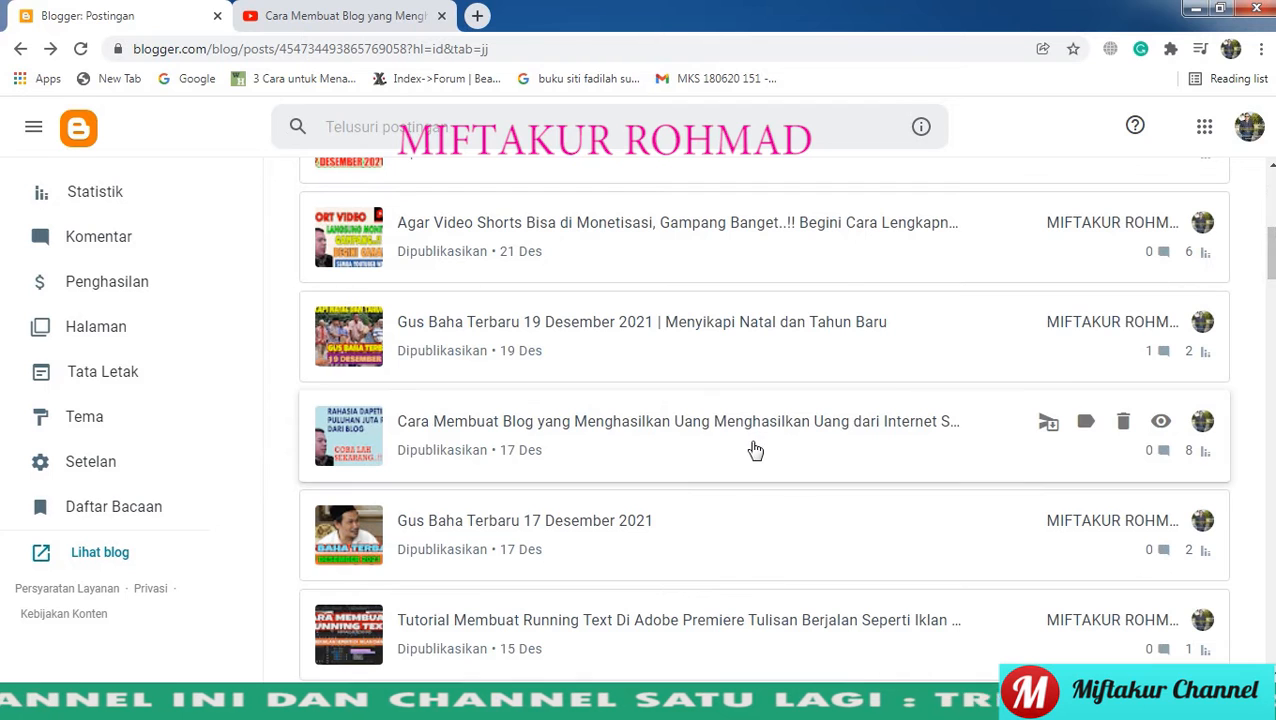
click(90, 556)
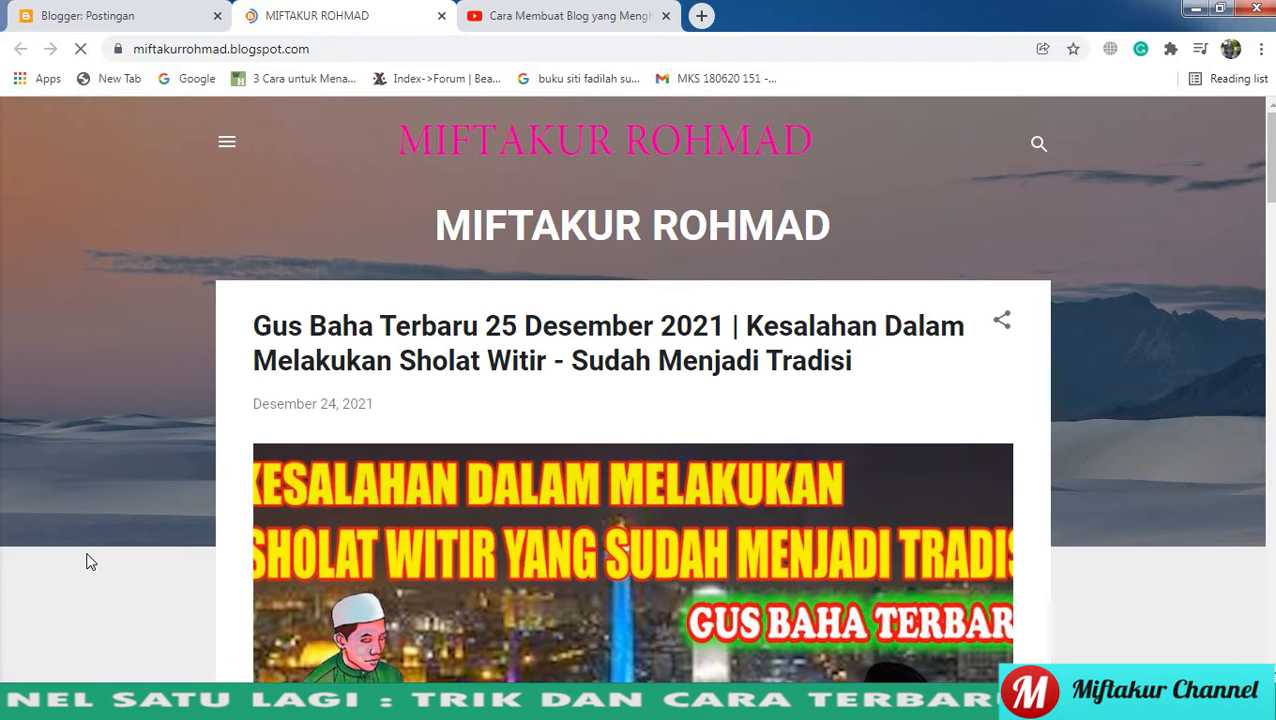
drag(1272, 180, 1088, 630)
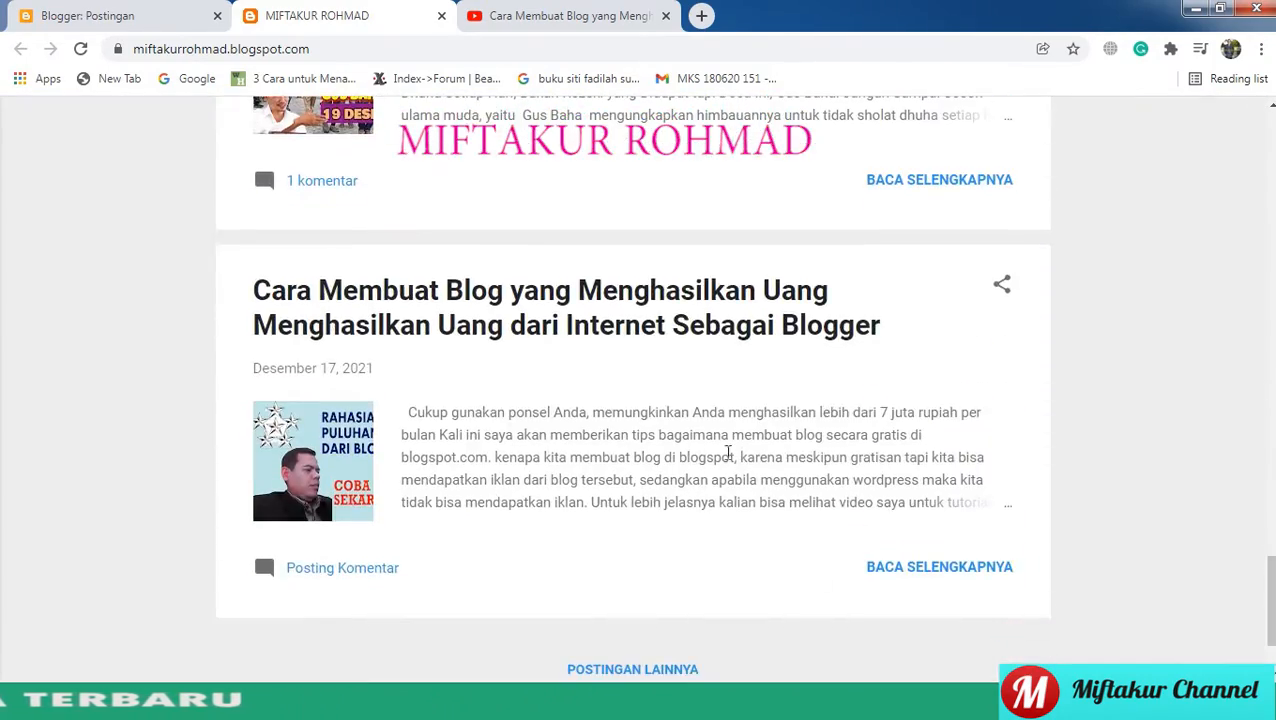
click(922, 570)
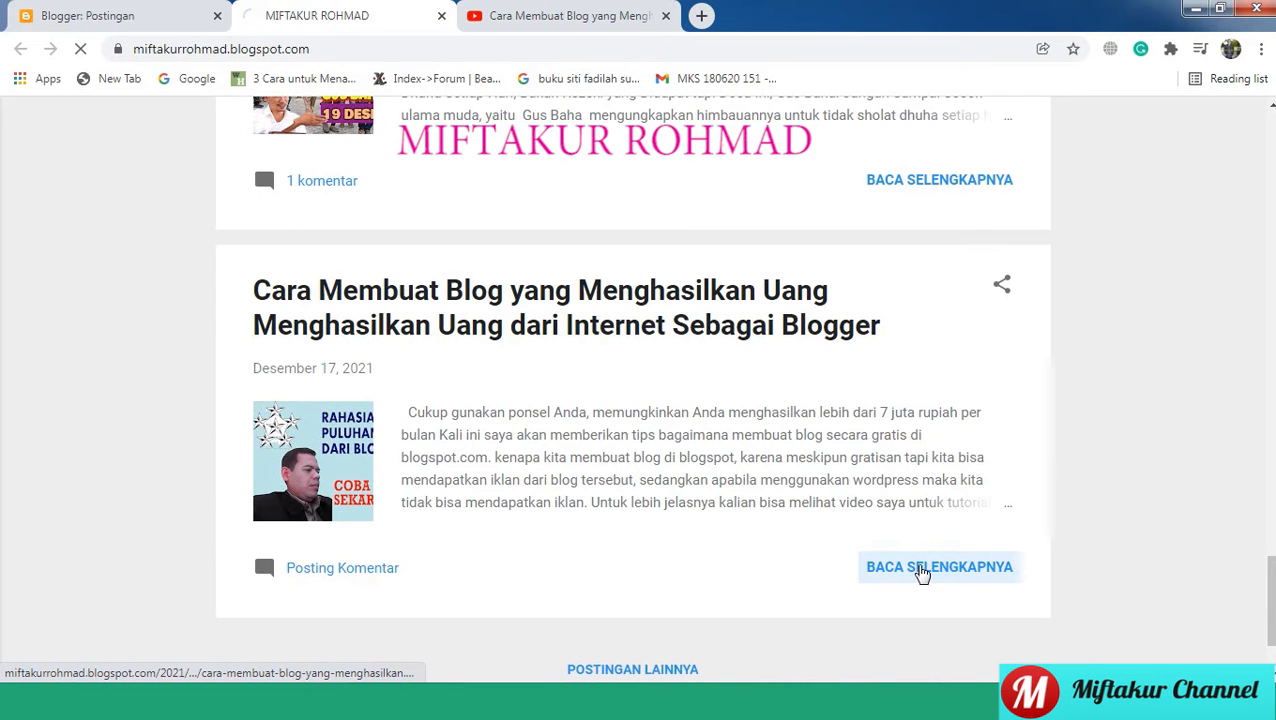
drag(1272, 151, 1274, 205)
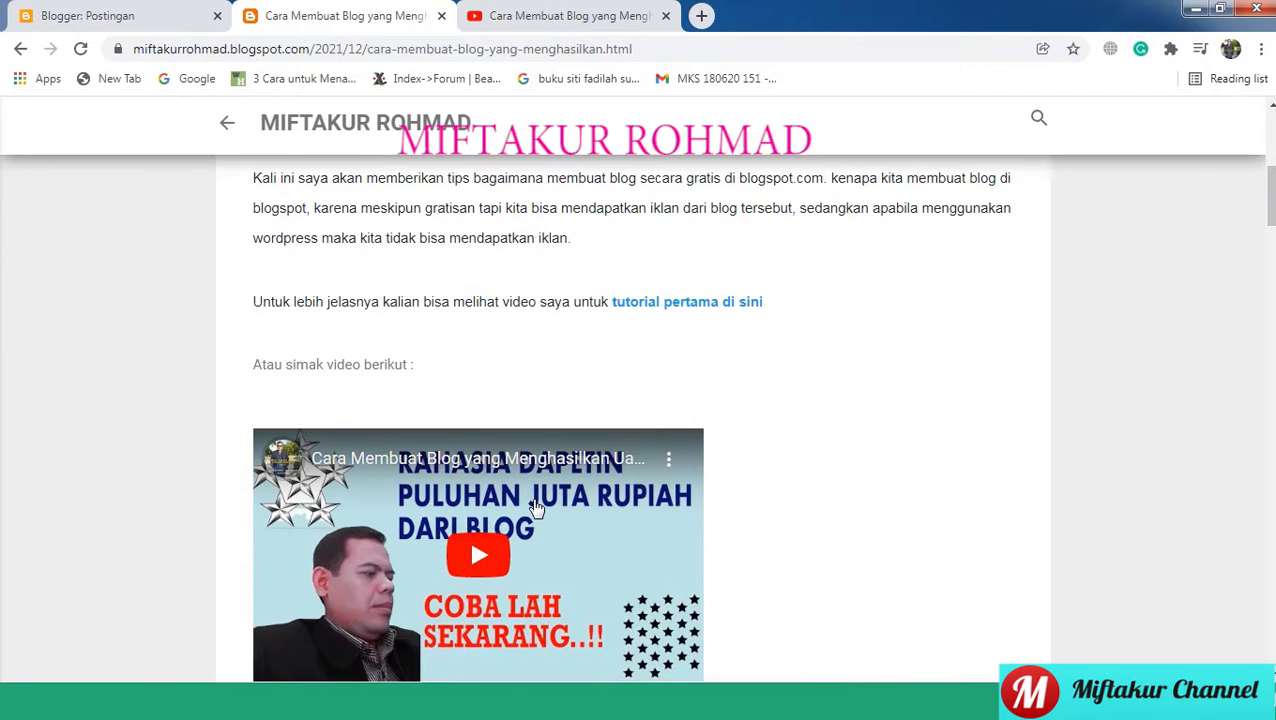
Play the embedded video in the article, close the old YouTube tab, and test the "tutorial pertama di sini" link.
click(490, 563)
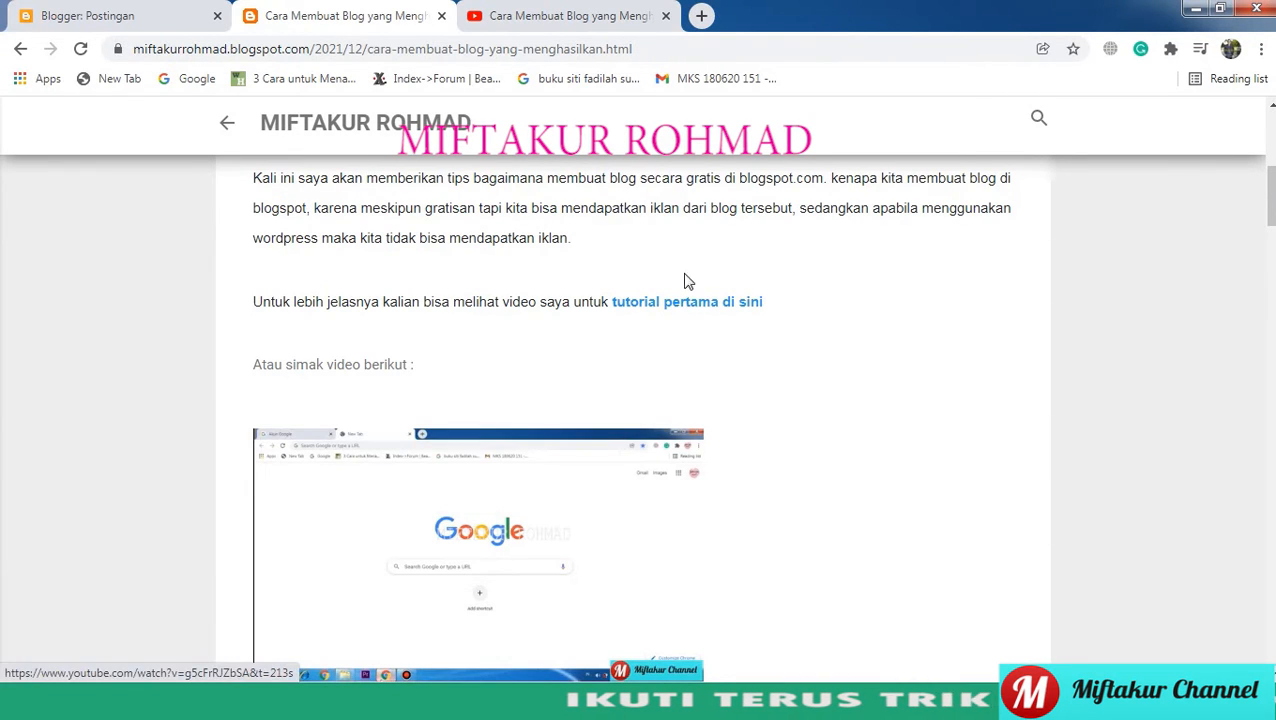
click(666, 17)
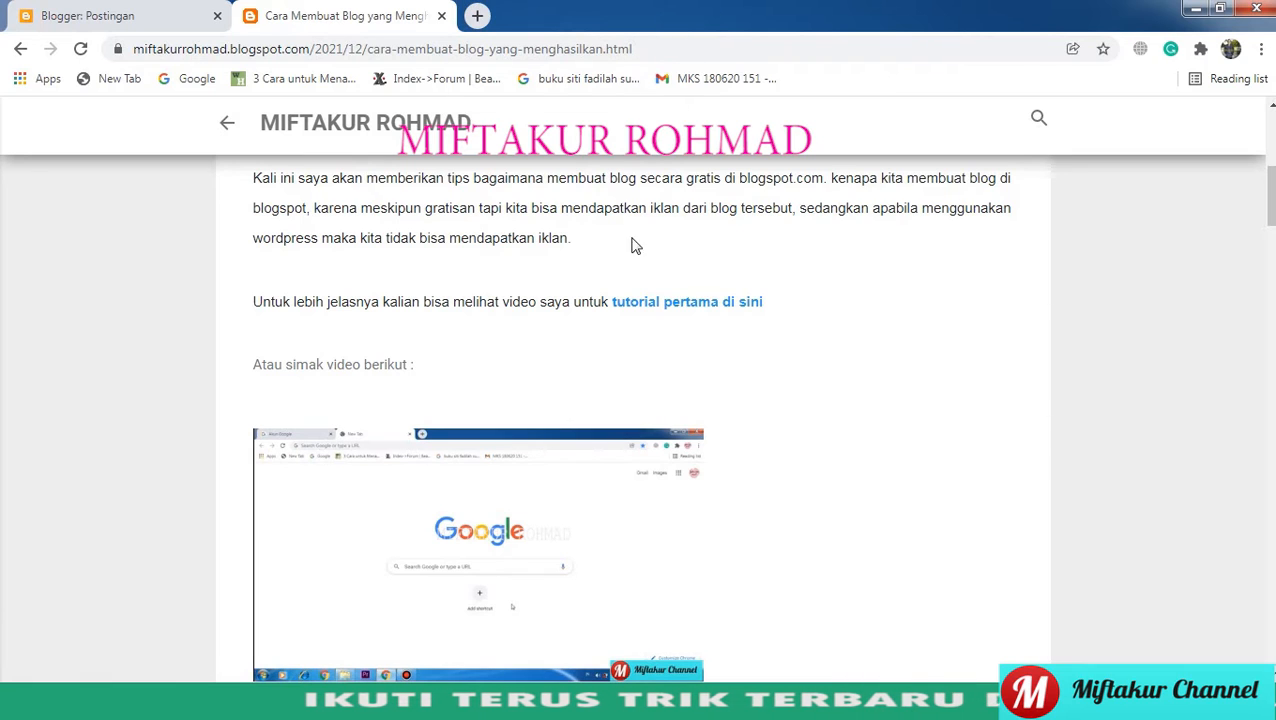
click(674, 308)
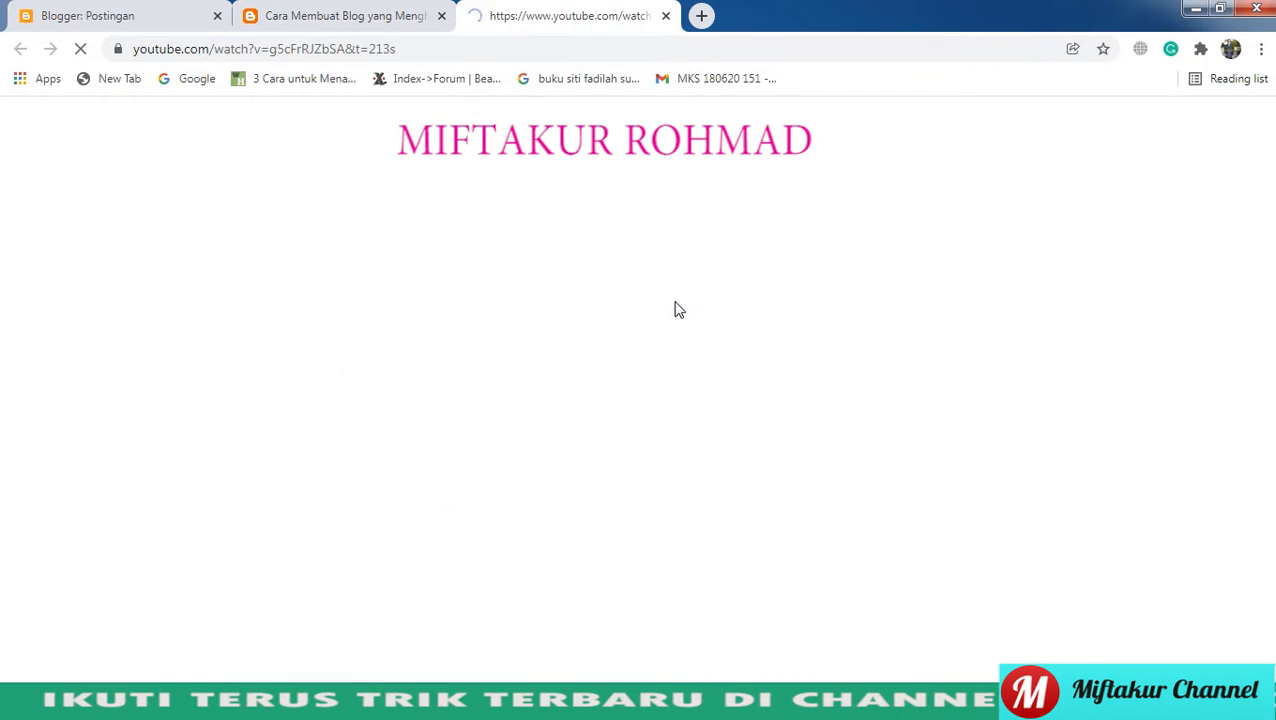